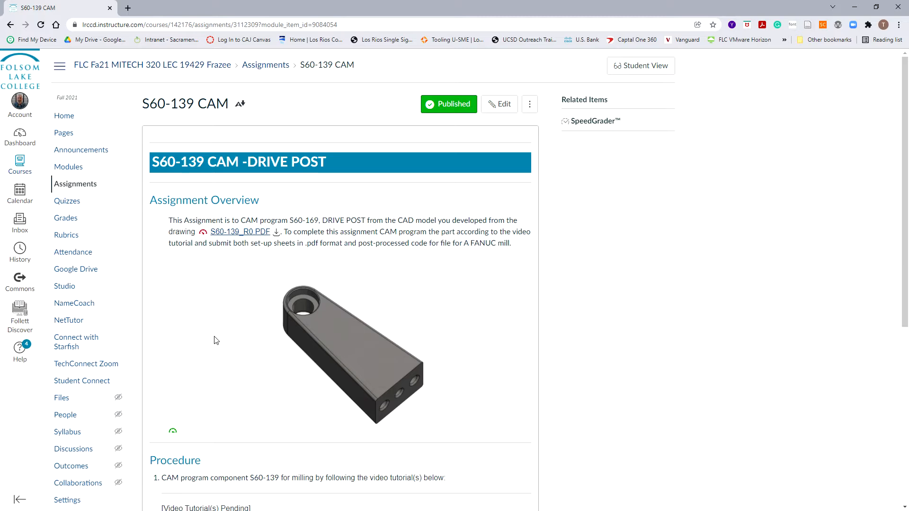
Step: Hide the browser, then orbit and zoom the S60-139 part to inspect its hole end and angled sides
click(863, 8)
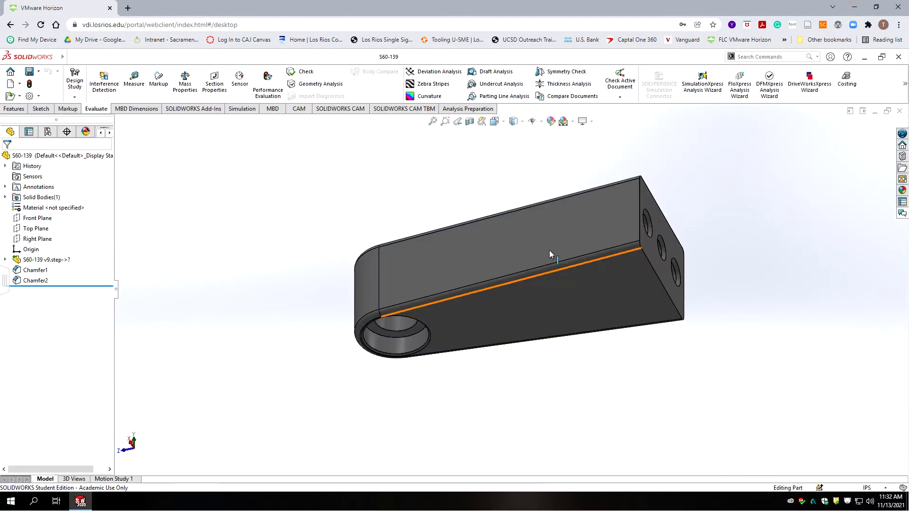
middle_drag(551, 258, 540, 338)
middle_drag(598, 286, 522, 396)
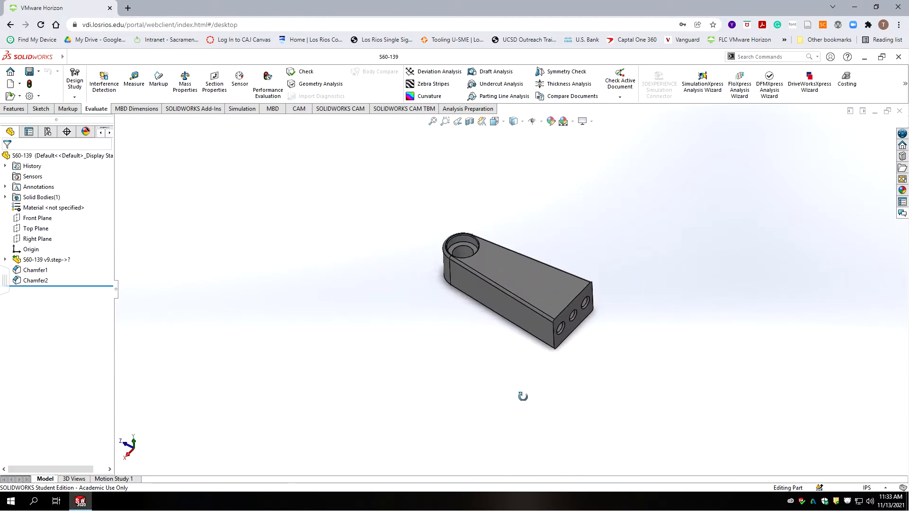
scroll(598, 335, down, 5)
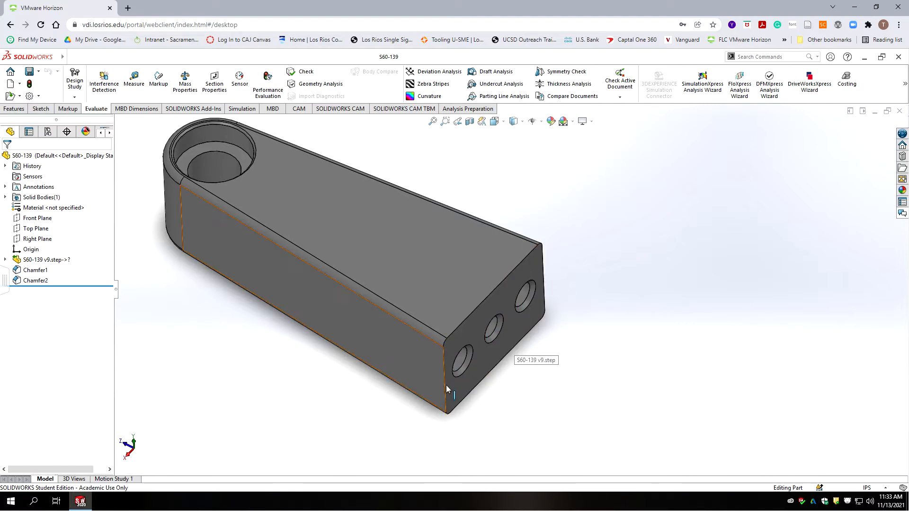
middle_drag(478, 370, 453, 275)
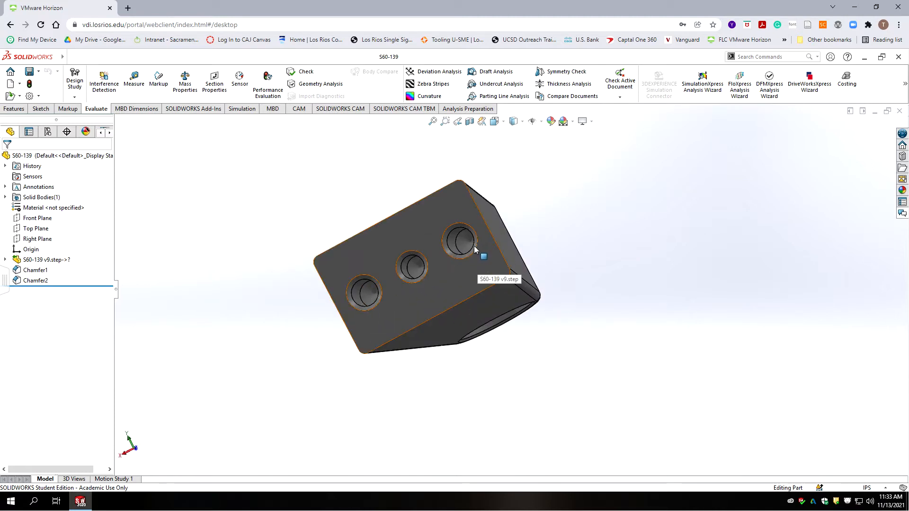
middle_drag(469, 248, 551, 309)
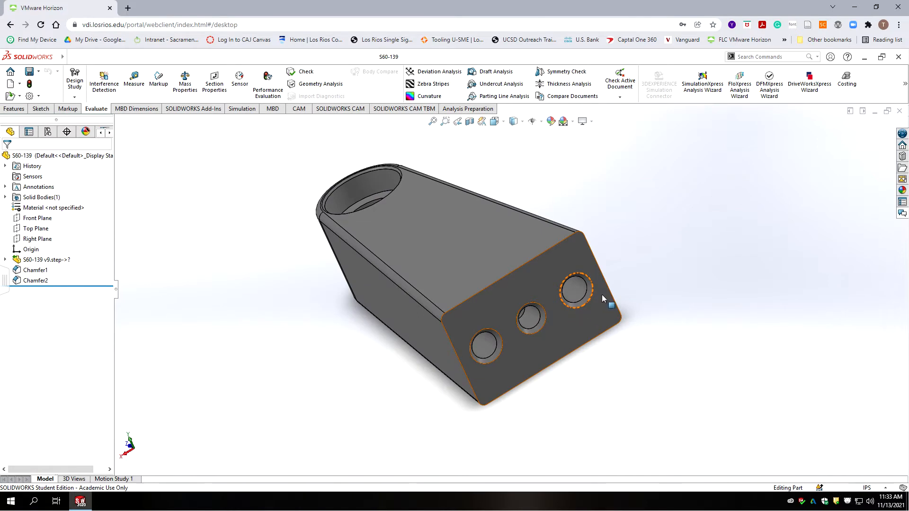
scroll(591, 291, down, 3)
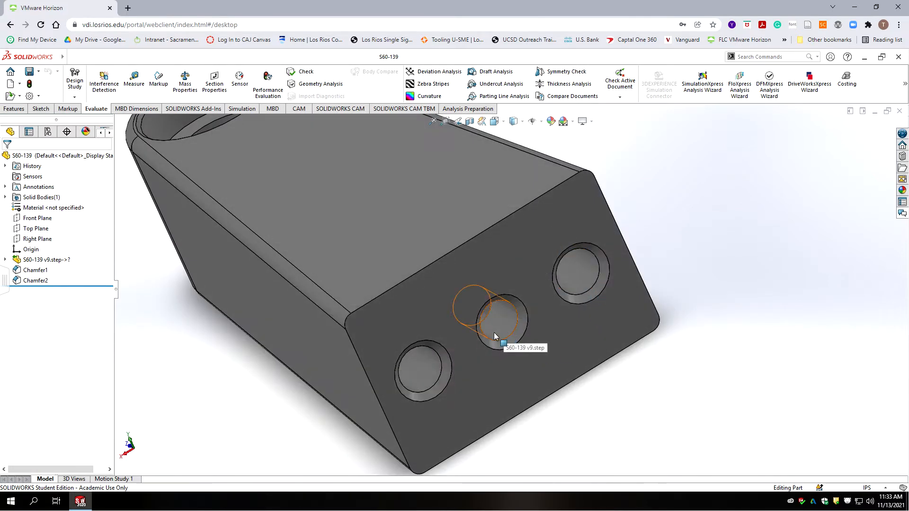
scroll(502, 334, up, 5)
middle_drag(554, 336, 519, 323)
scroll(492, 317, up, 1)
scroll(438, 310, up, 2)
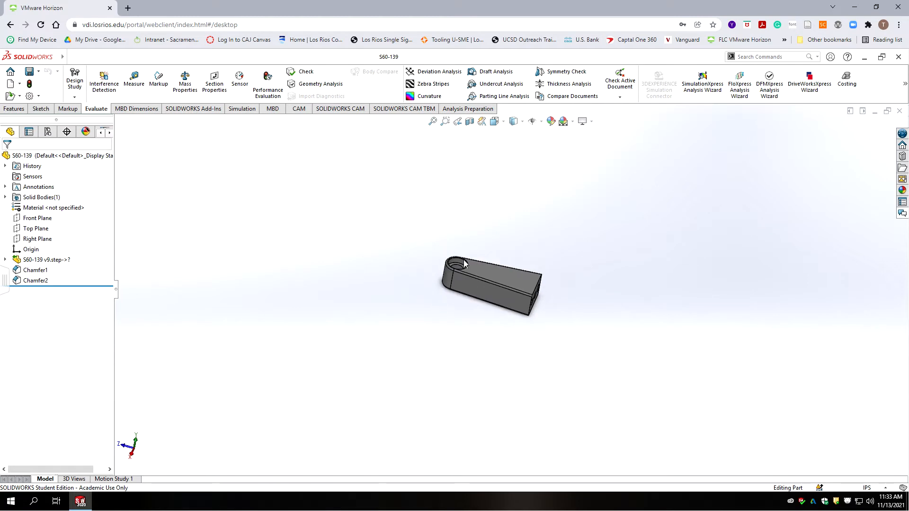
scroll(473, 275, down, 3)
scroll(426, 331, down, 3)
middle_drag(391, 367, 445, 348)
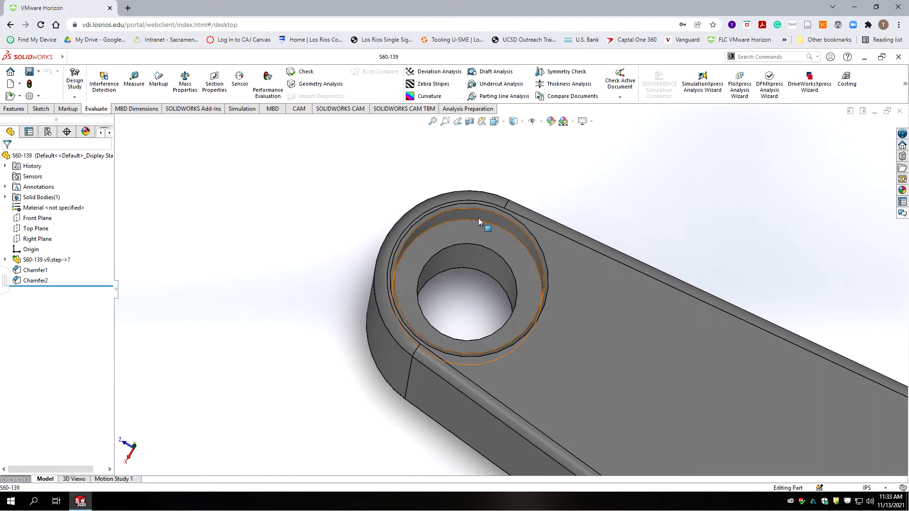
scroll(420, 290, up, 5)
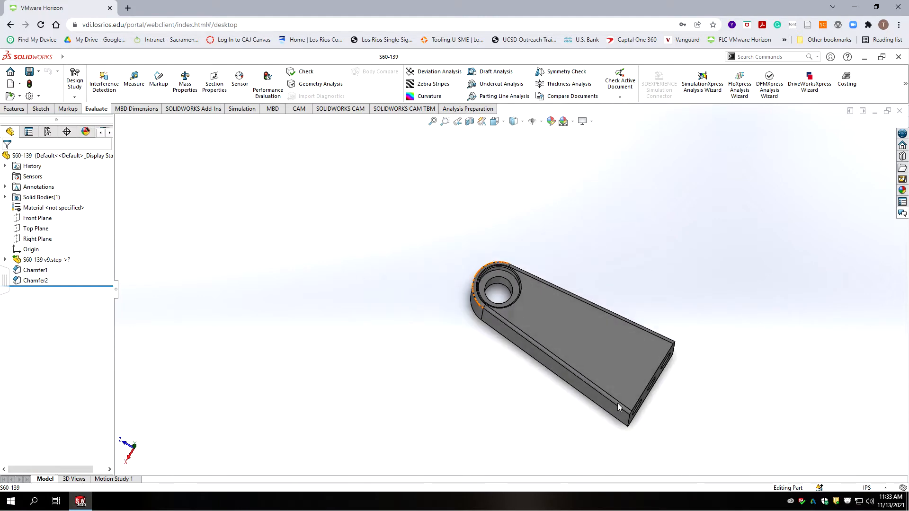
scroll(606, 393, down, 2)
scroll(631, 451, down, 2)
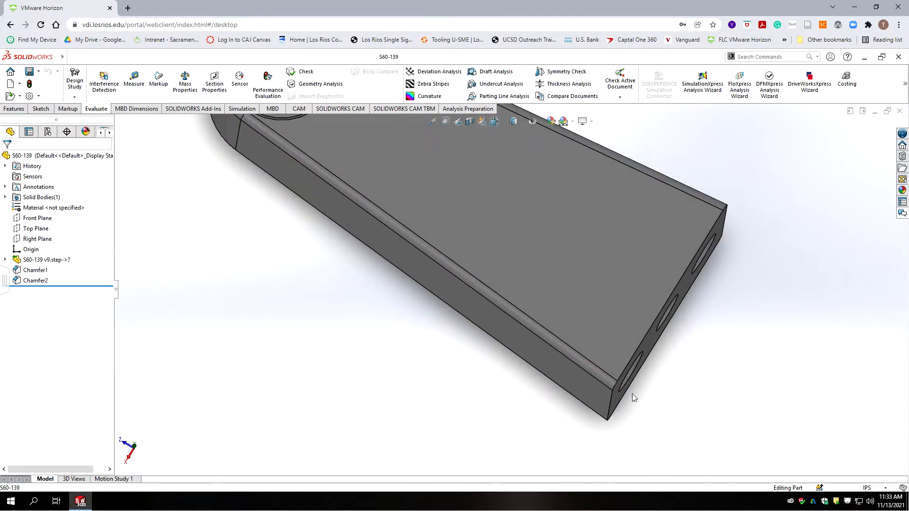
middle_click(627, 367)
middle_click(627, 366)
scroll(496, 264, down, 4)
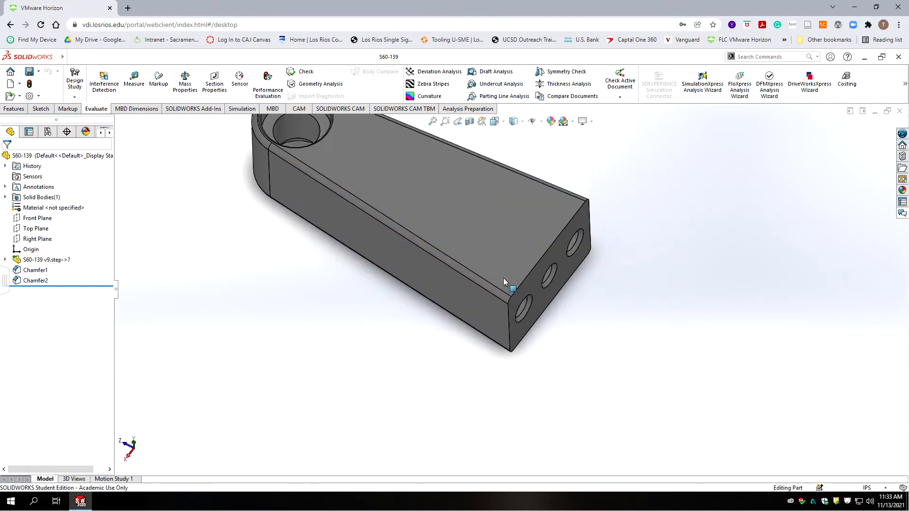
scroll(521, 324, down, 2)
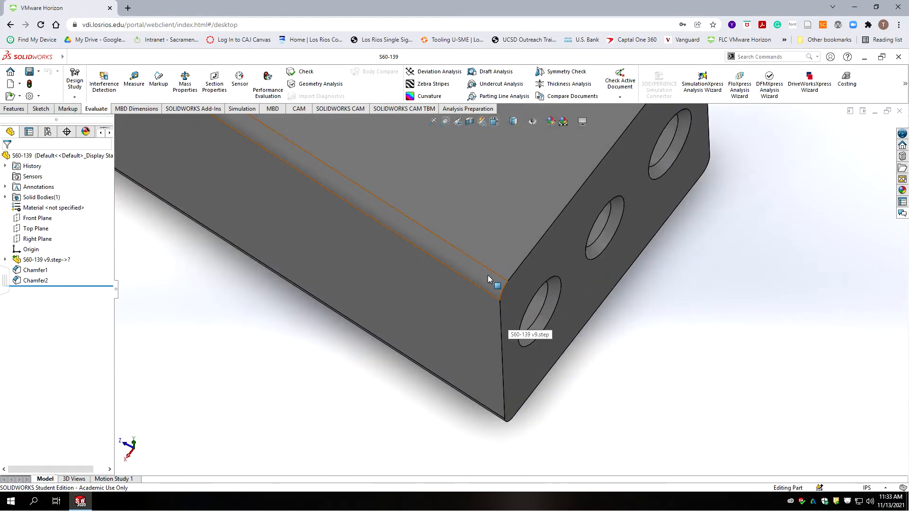
Step: Select the chamfer face to check its radius, then clear the selection
click(484, 274)
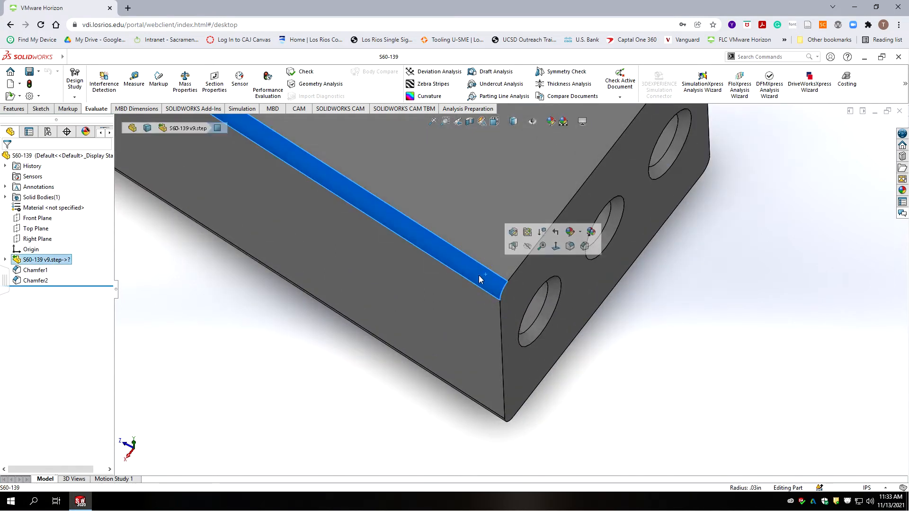
scroll(393, 313, up, 3)
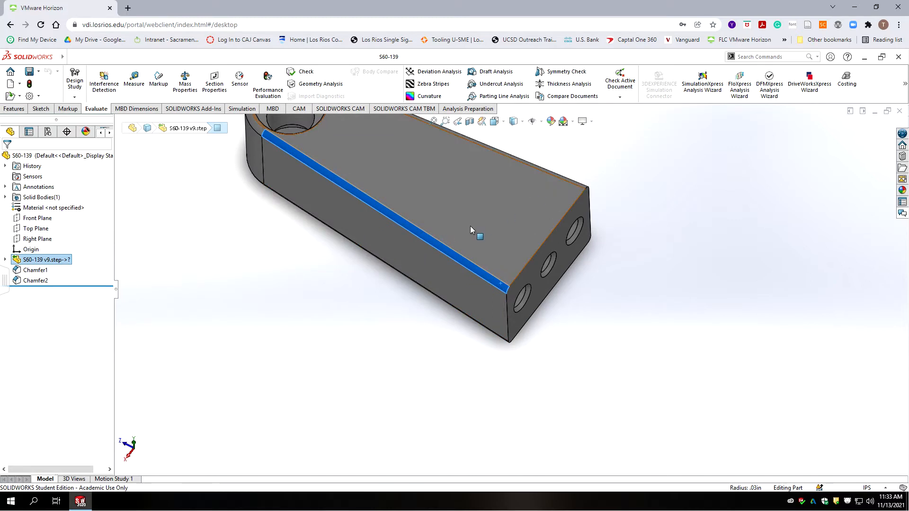
scroll(498, 215, down, 3)
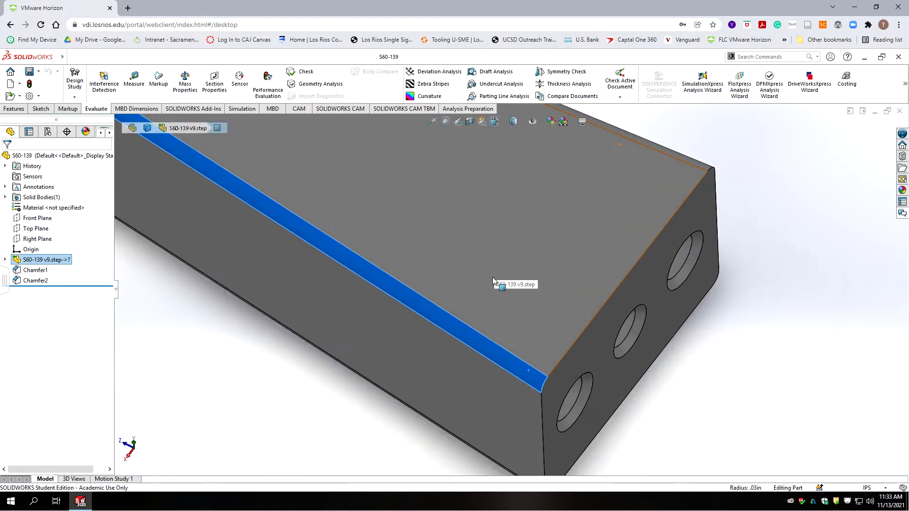
scroll(368, 325, up, 5)
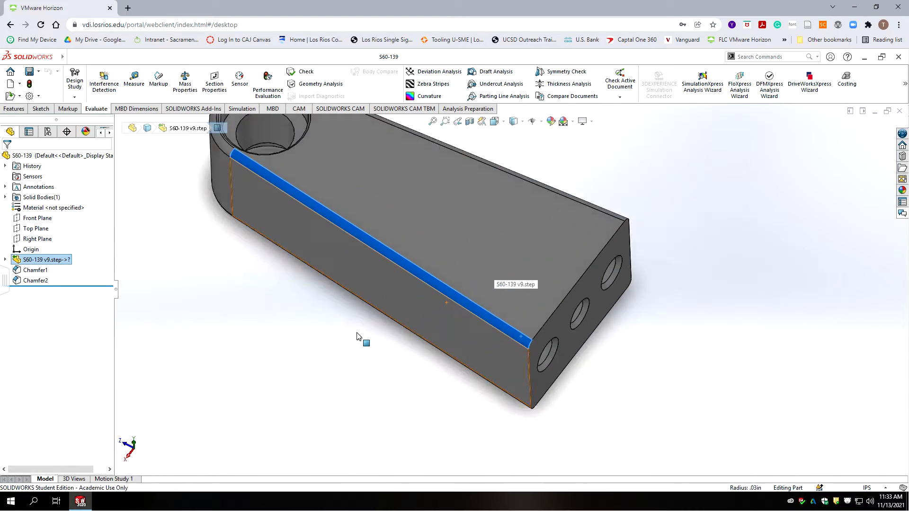
click(350, 356)
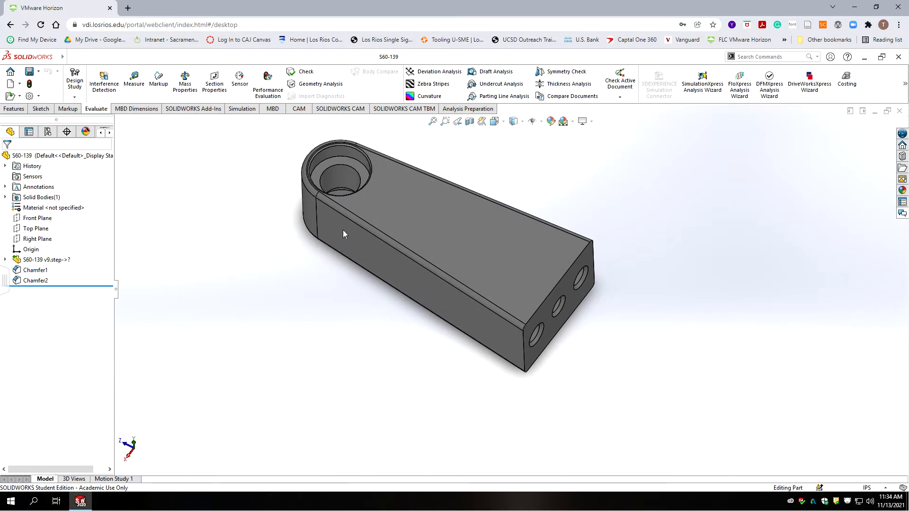
Step: Switch to the CAM operation tree and start a new Job on S60-139 Operation(s)
click(110, 133)
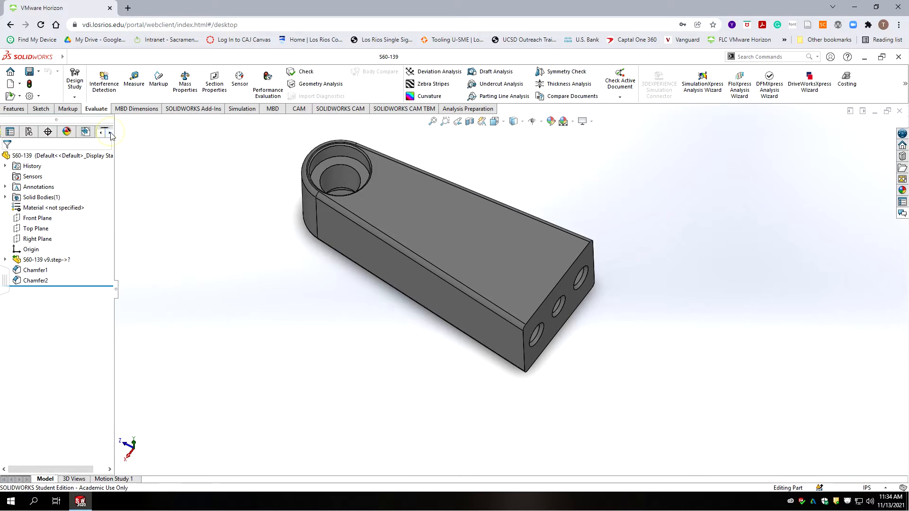
triple_click(110, 134)
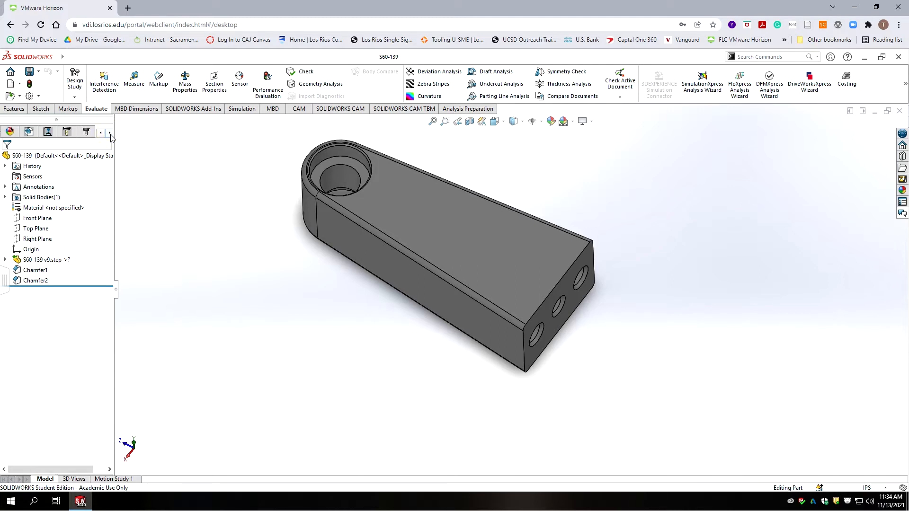
click(86, 132)
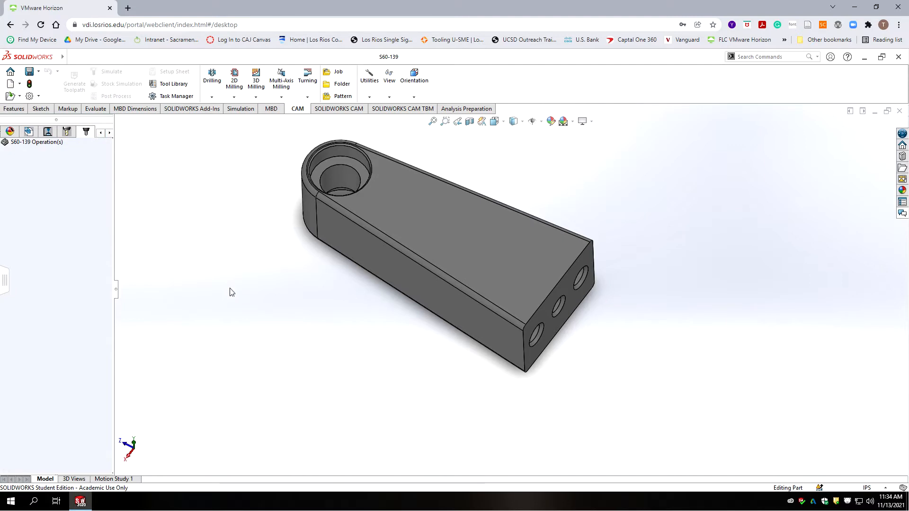
scroll(484, 232, down, 3)
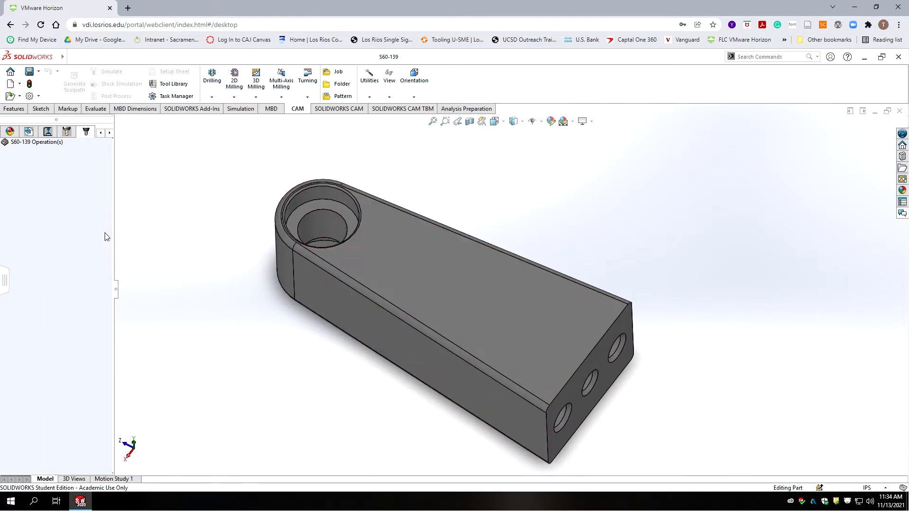
click(35, 143)
click(334, 72)
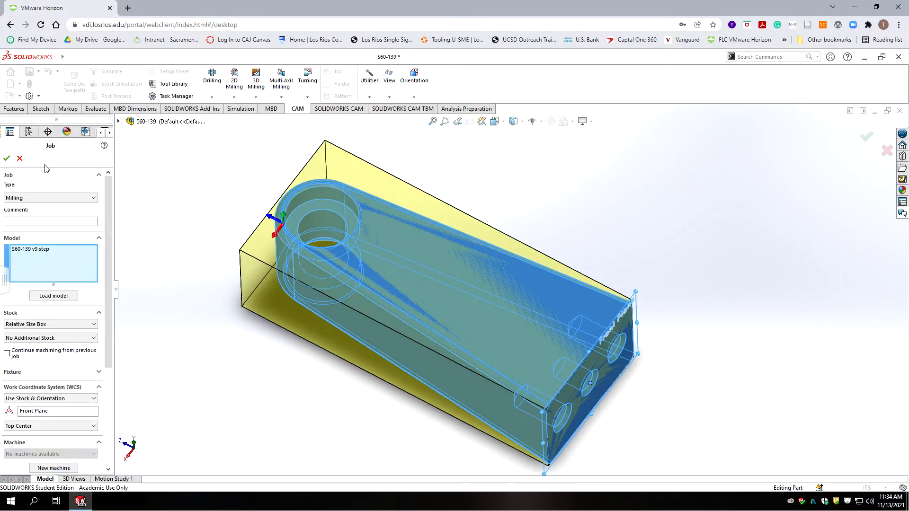
Step: Enter 'S60-139 OP1' as the job comment
click(49, 220)
text(S60-139 OP1)
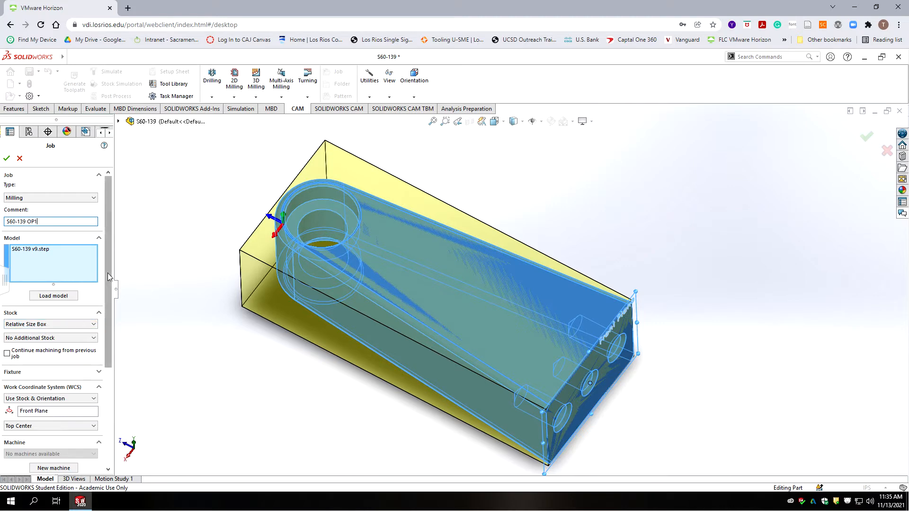
drag(108, 272, 118, 353)
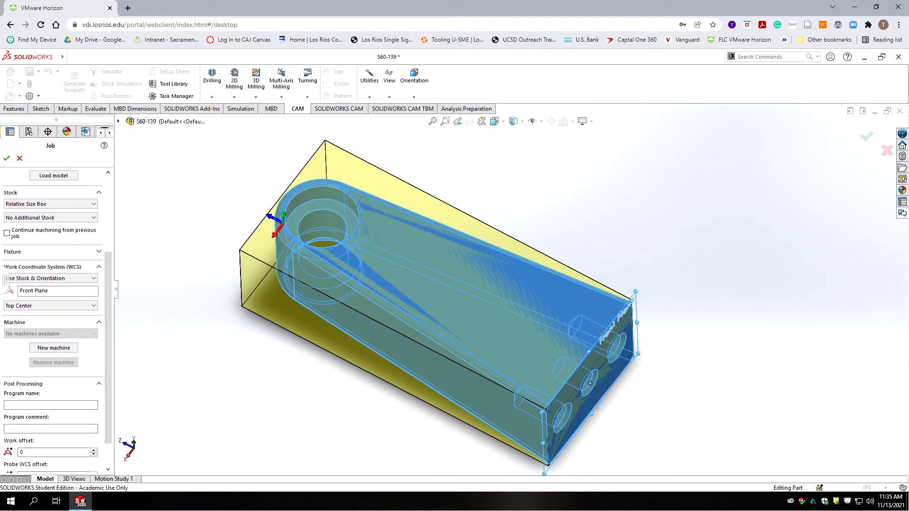
Step: Set stock to Add Stock to All Sides and the WCS to Use Z-Axis and Y-Axis
click(56, 219)
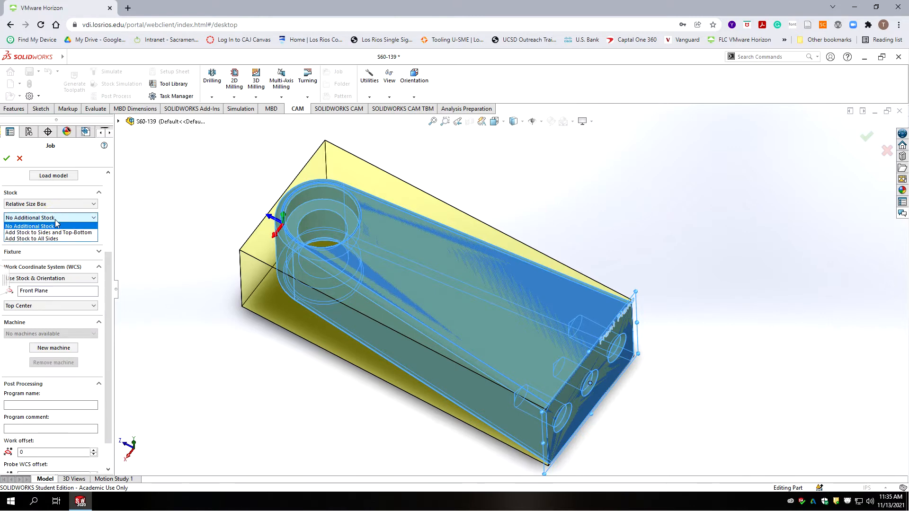
click(49, 239)
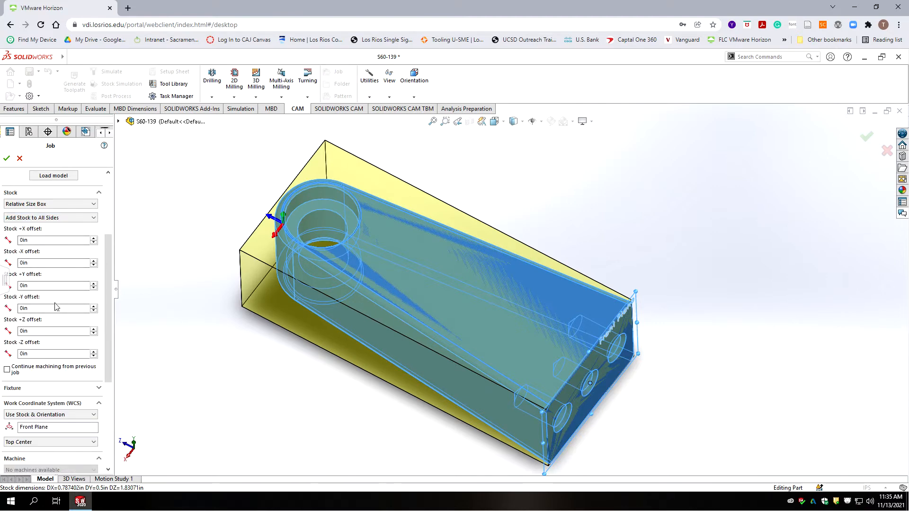
scroll(53, 303, down, 4)
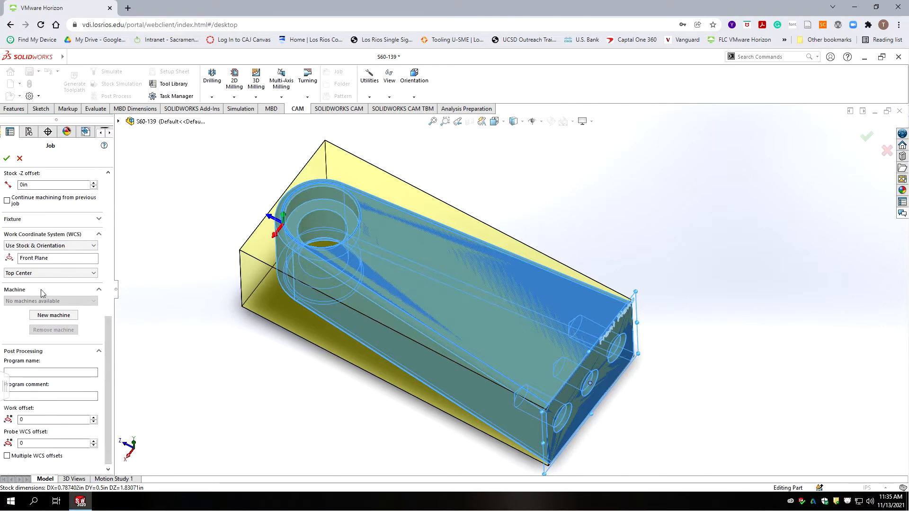
click(32, 247)
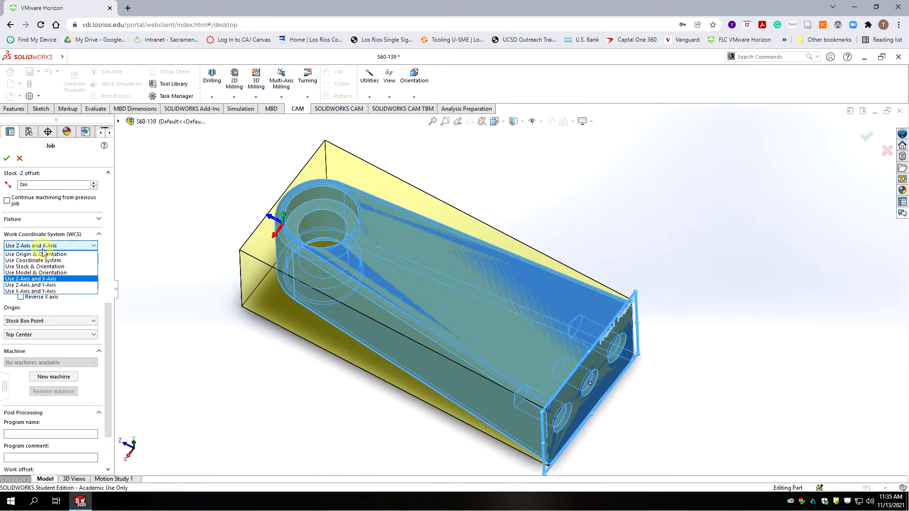
click(39, 285)
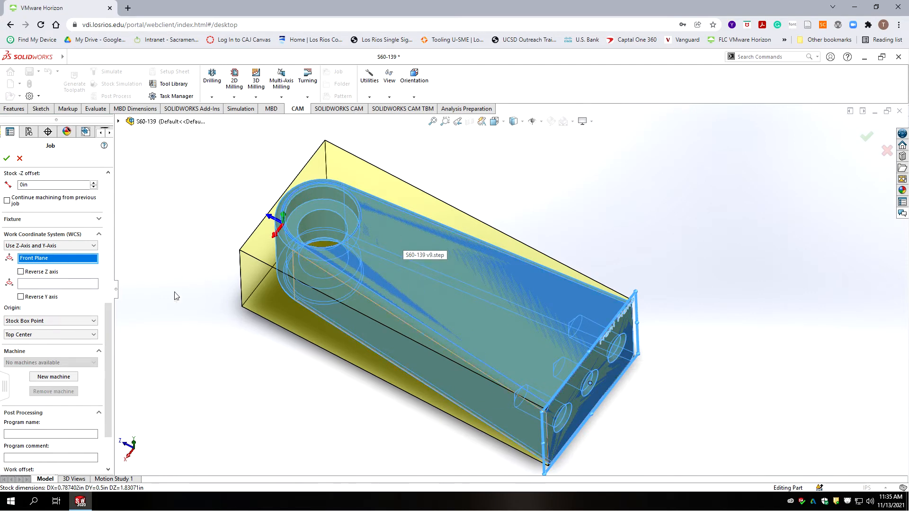
Step: Pick the top face for Z and the lower edge for Y, with origin at Bottom Corner 3
click(408, 247)
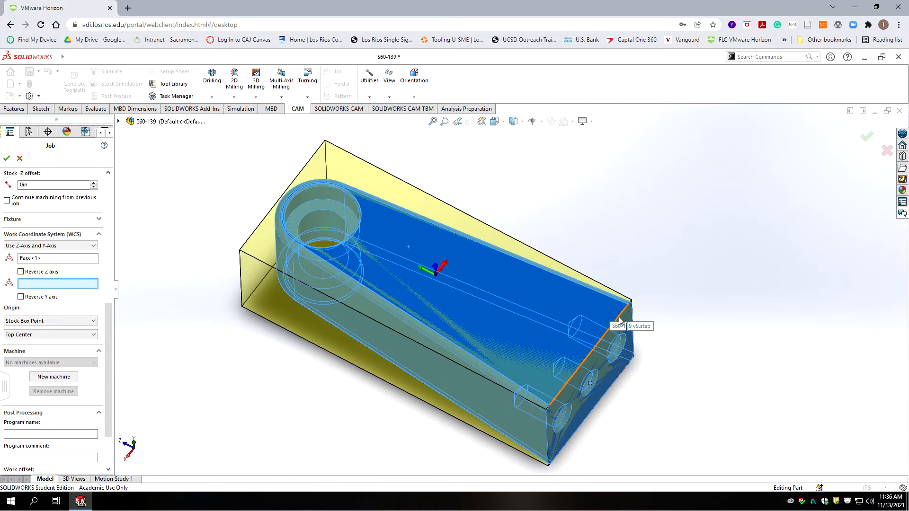
click(432, 397)
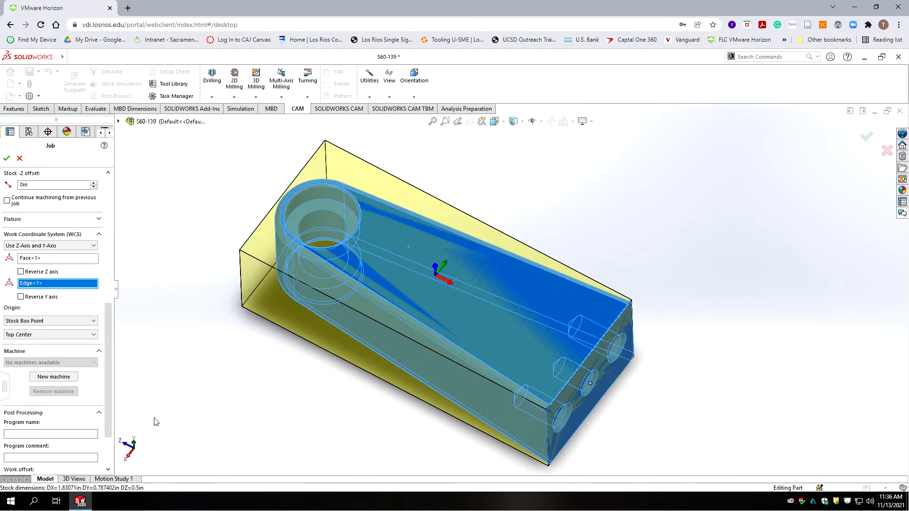
click(56, 338)
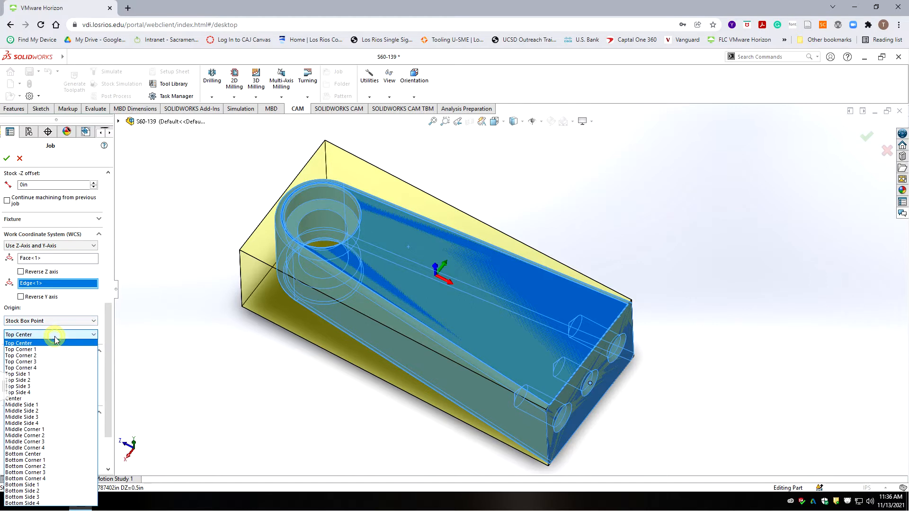
click(42, 472)
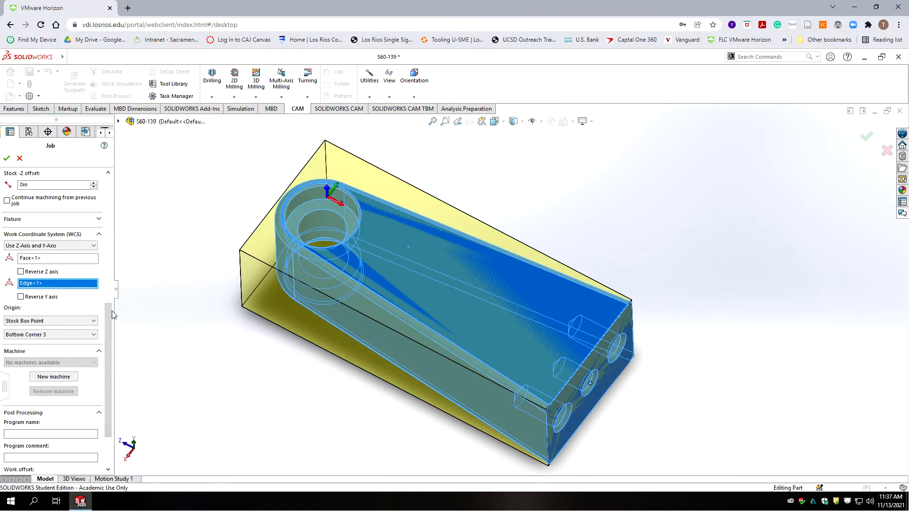
drag(107, 318, 103, 253)
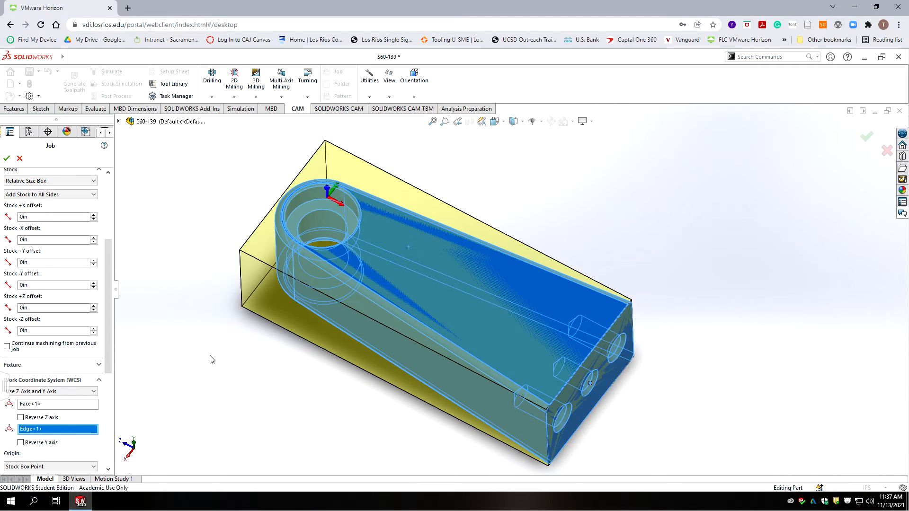
Step: Set the Stock -X and +X offsets to 0.03in
double_click(29, 240)
text(.03)
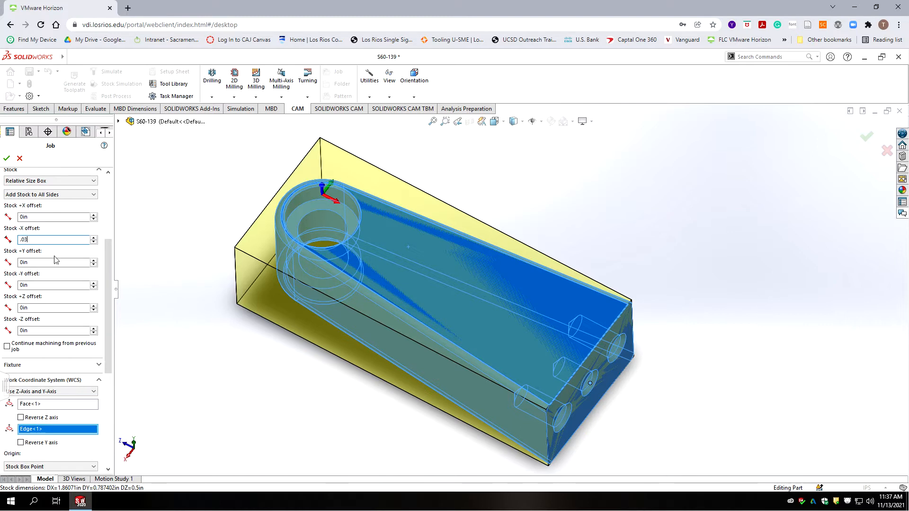
double_click(41, 215)
text(.0)
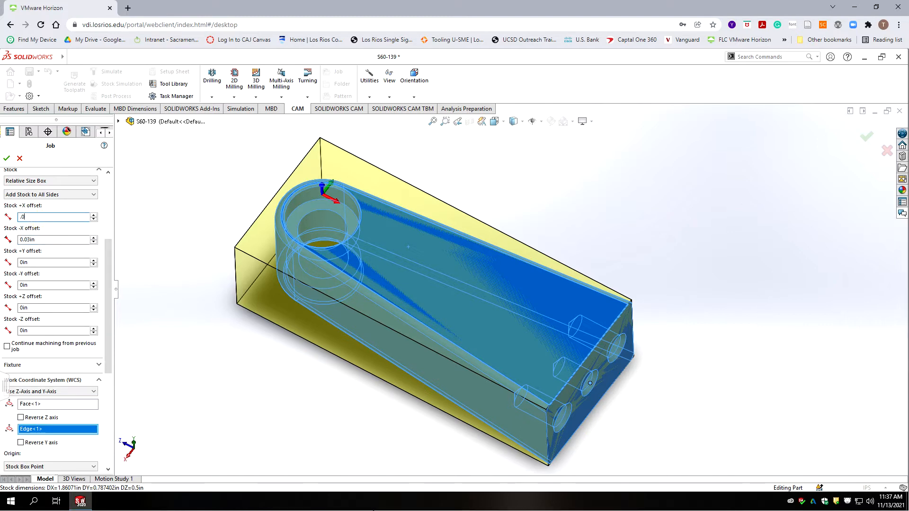
text(3)
key(Return)
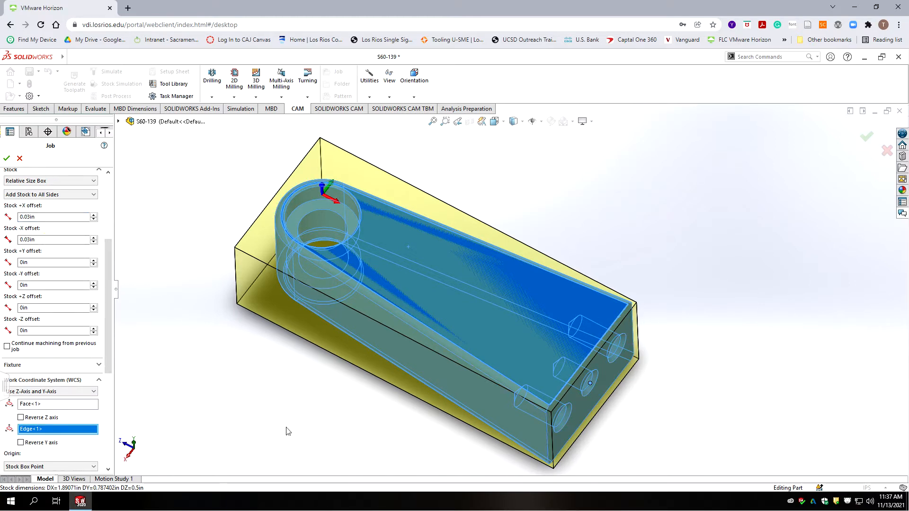
drag(111, 244, 113, 355)
Step: Copy the job comment into the program comment, set program name 1391, and accept the job
click(29, 372)
scroll(82, 343, up, 5)
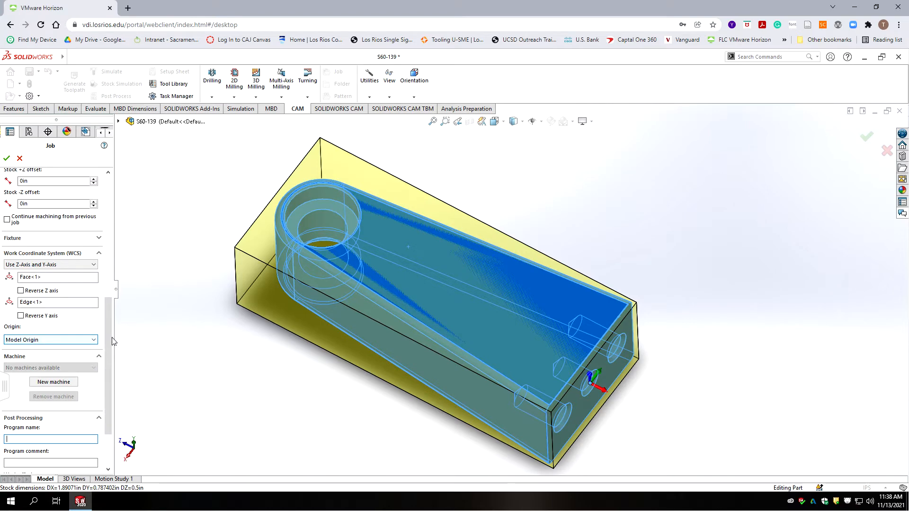
scroll(112, 343, up, 10)
click(59, 224)
double_click(59, 225)
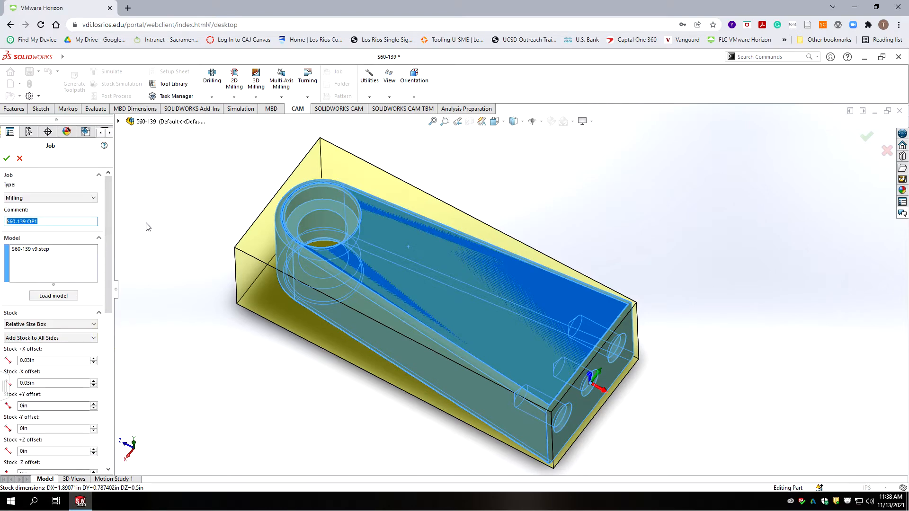
scroll(57, 331, down, 10)
click(47, 393)
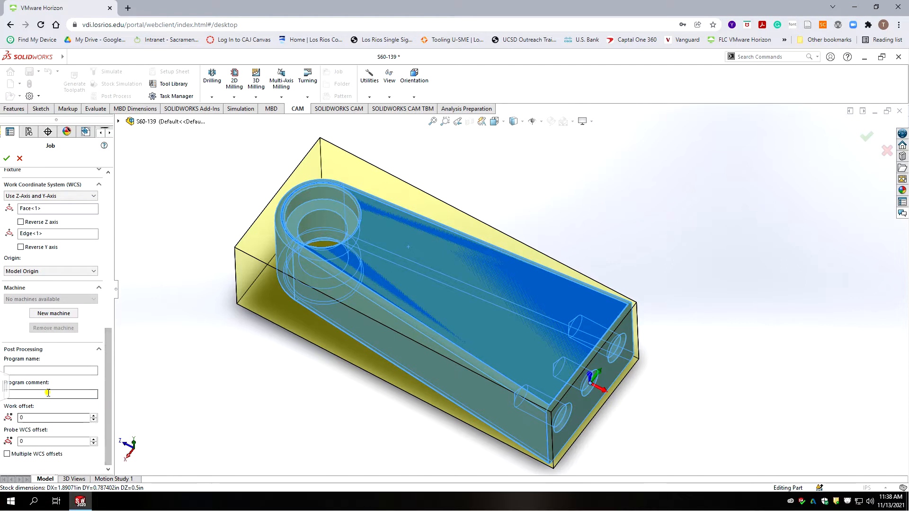
text(Overview and Learning Materials)
click(47, 370)
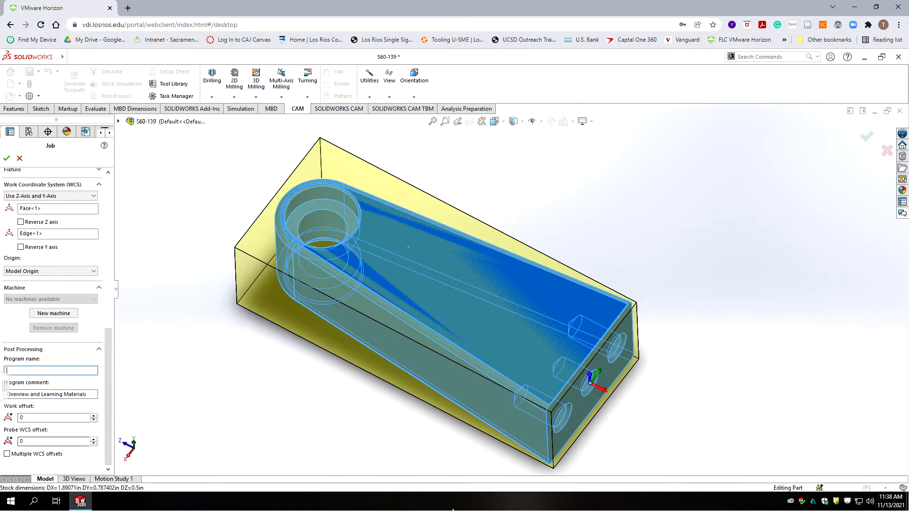
text(1391)
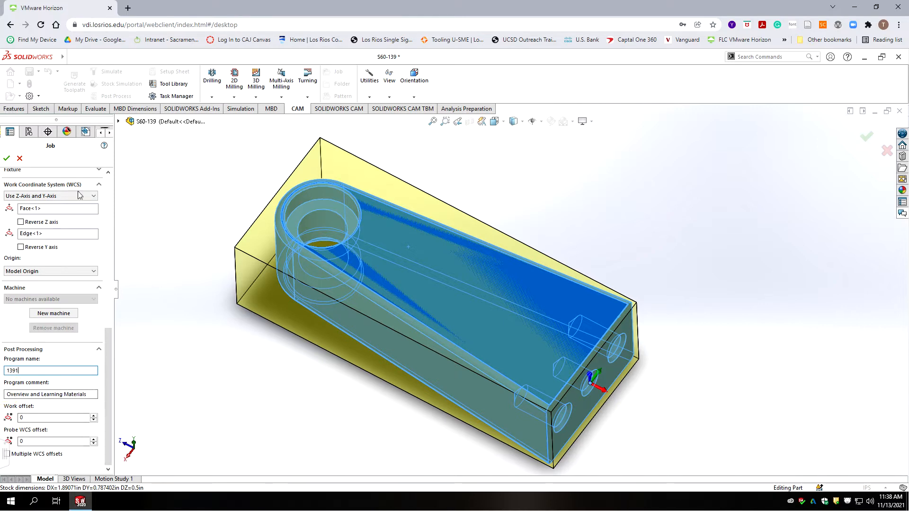
click(6, 159)
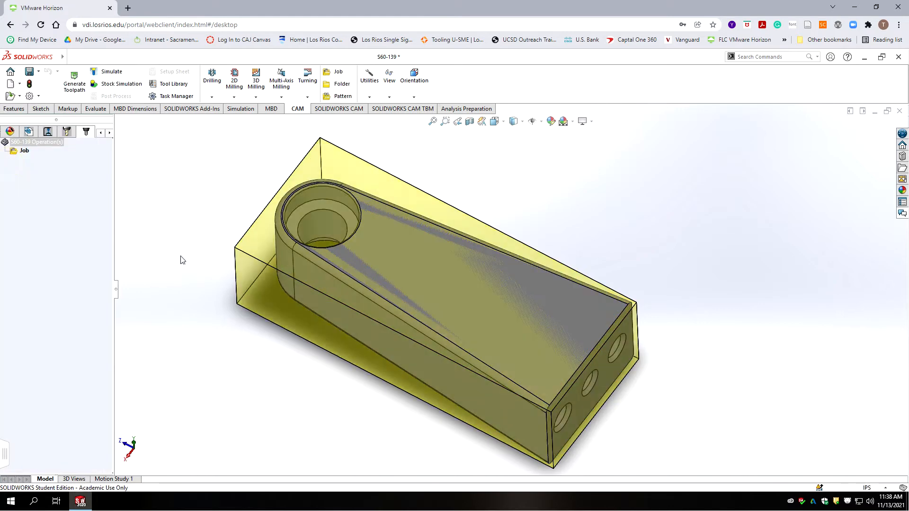
Step: Rename the Job node in the operation tree to 'S60-139 OP1' and reselect it to show the stock
click(24, 151)
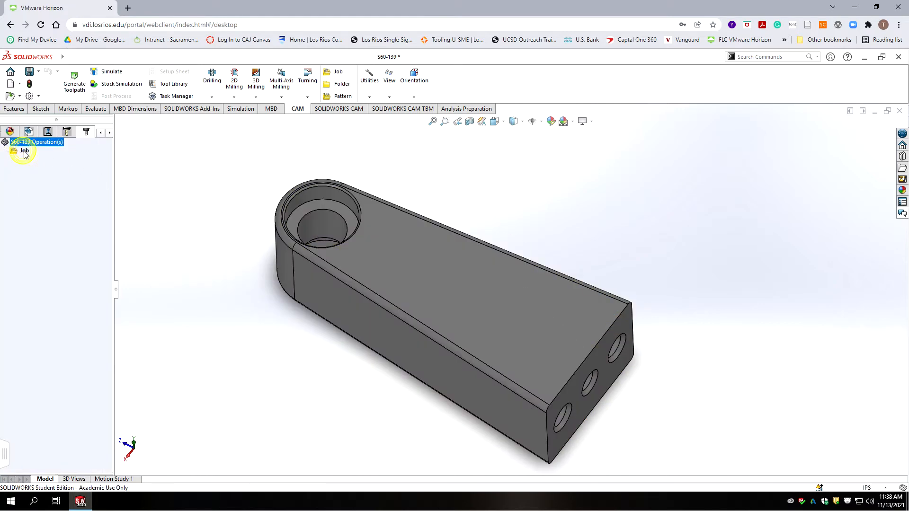
click(25, 151)
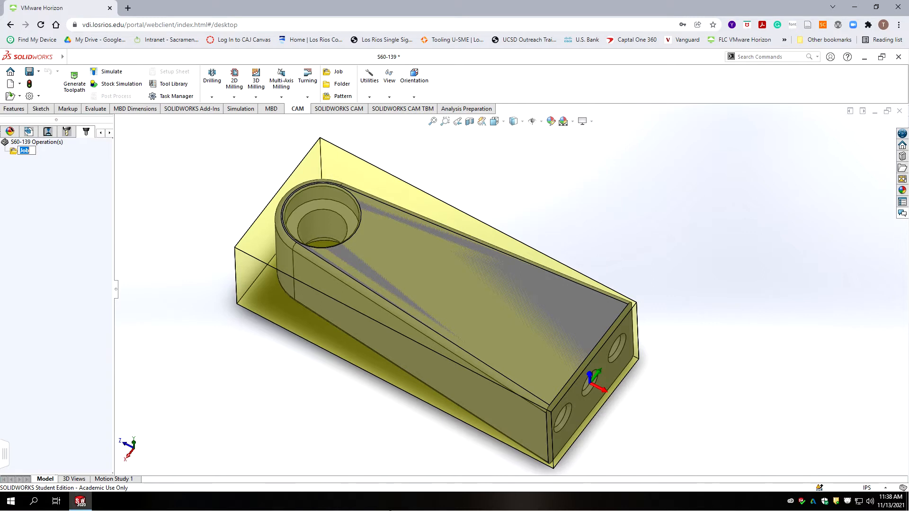
text(S60-139 OP1)
key(Return)
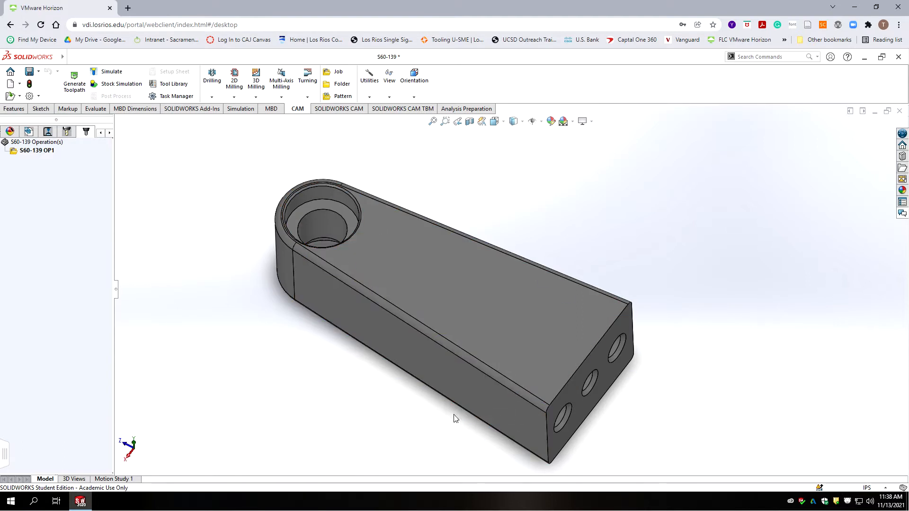
click(33, 151)
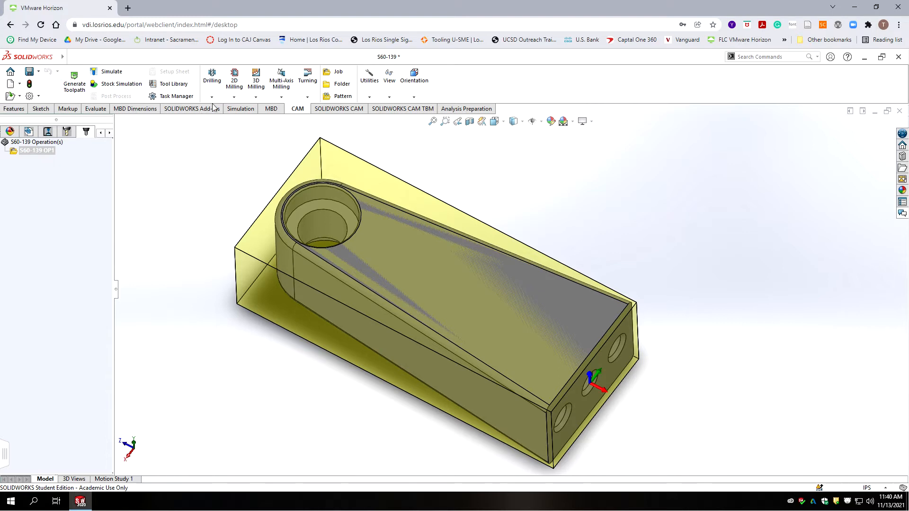
Step: Add a Drill operation using the #6 Ø1/2" 90° spot drill from the S60-Mill library
click(212, 78)
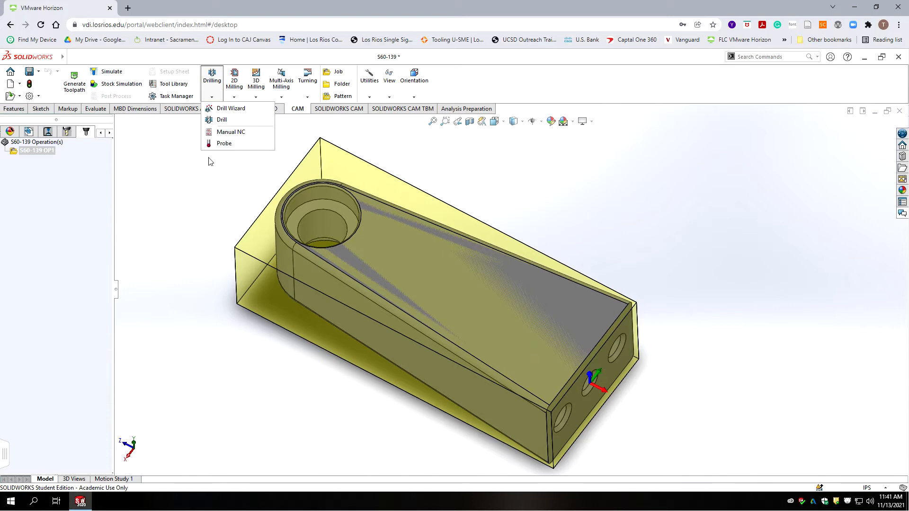
click(221, 121)
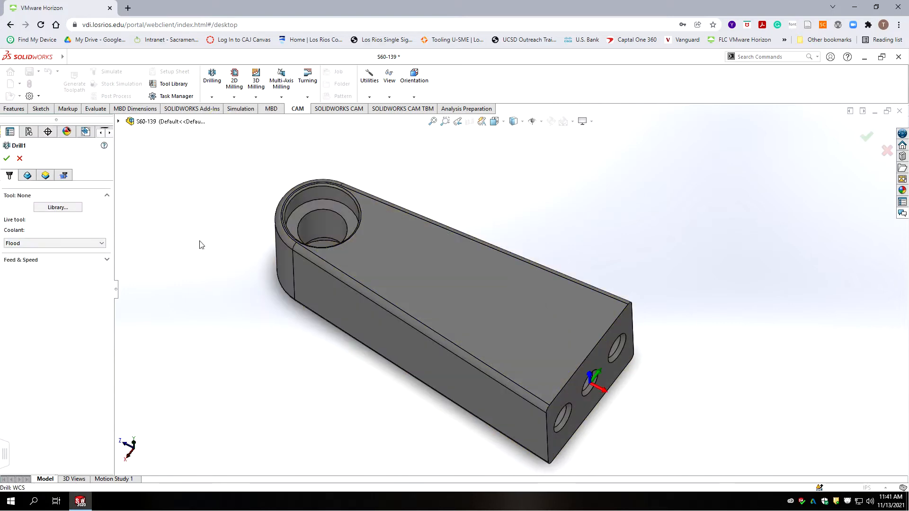
click(50, 208)
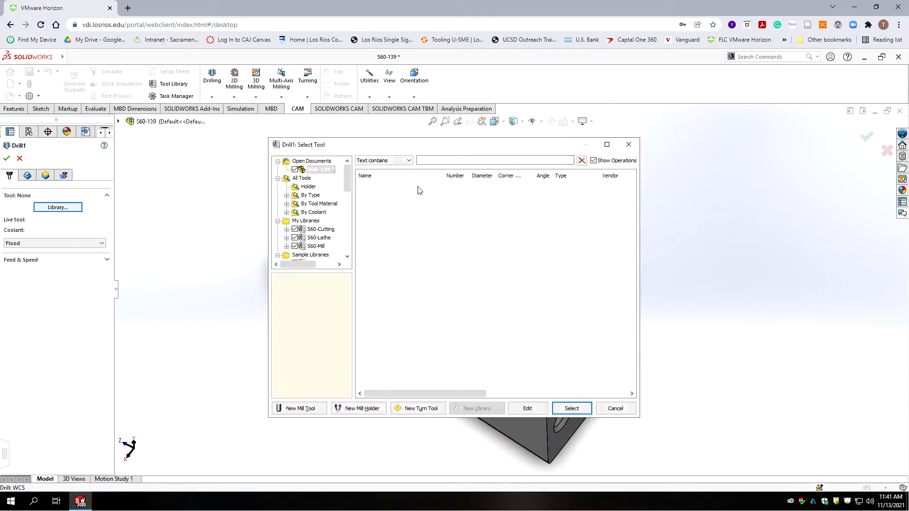
click(314, 247)
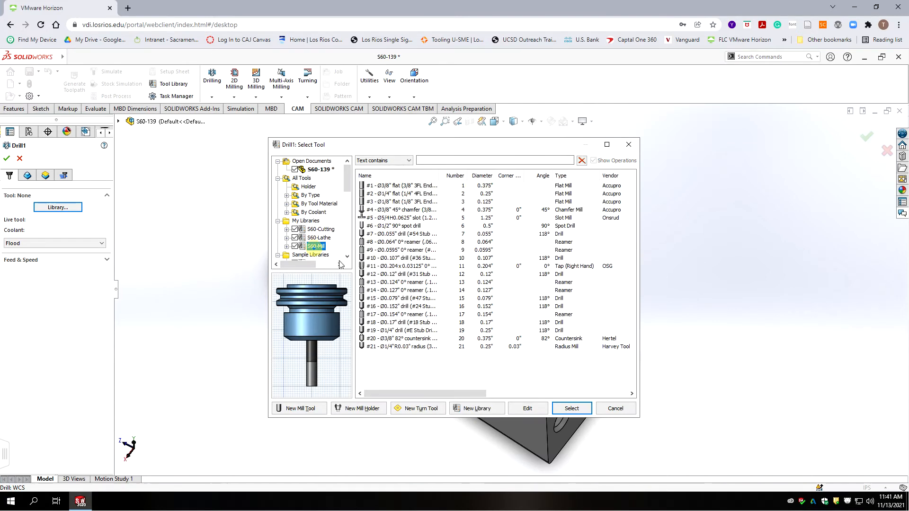
click(397, 226)
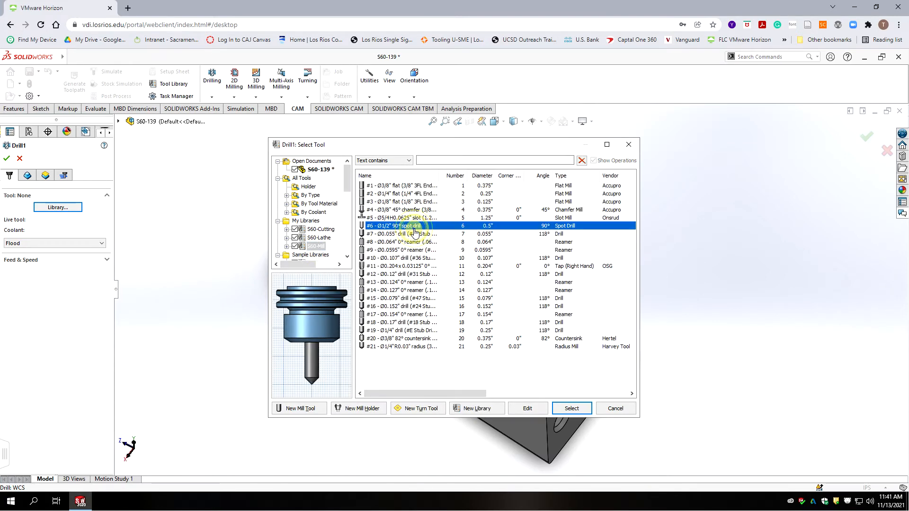
click(570, 408)
click(548, 369)
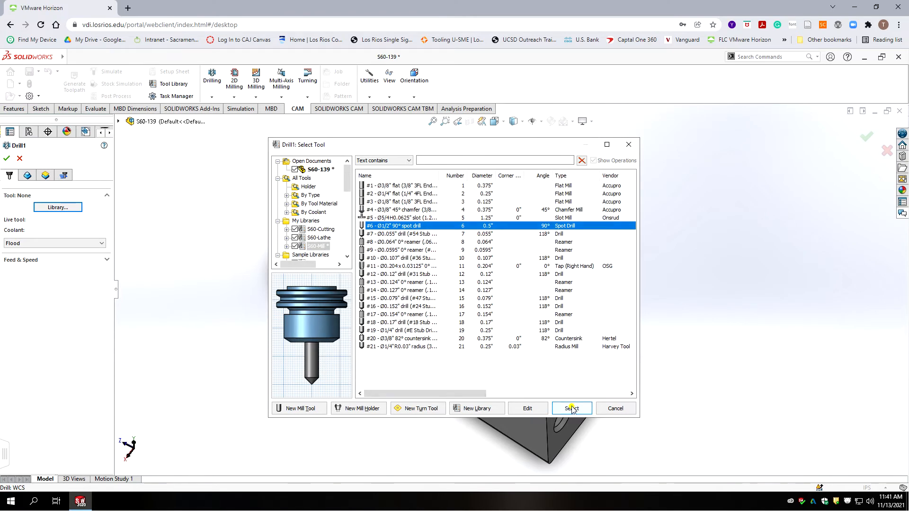
click(572, 409)
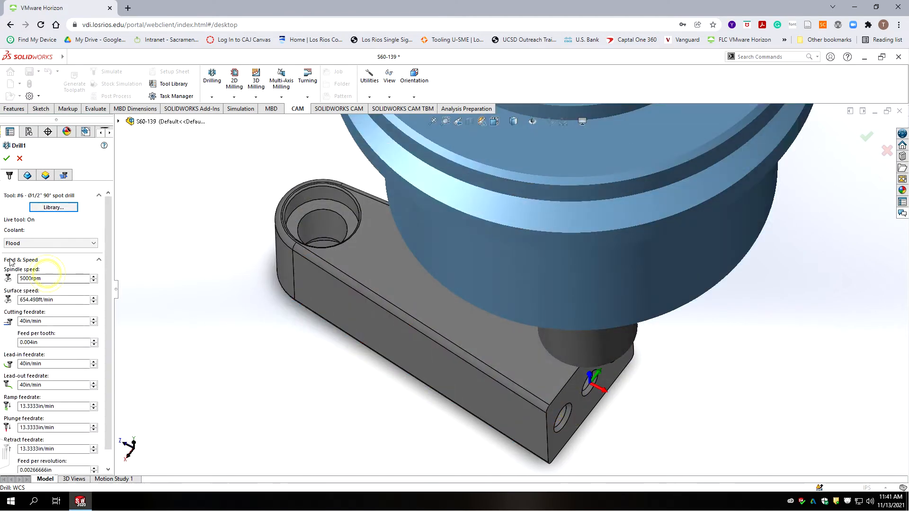
Step: Set spindle speed to 2000rpm and lead-in, lead-out, ramp and plunge feeds to 10in/min
double_click(75, 279)
text(2000)
double_click(33, 364)
text(10)
double_click(35, 384)
text(10)
double_click(60, 406)
text(10)
double_click(56, 428)
text(1)
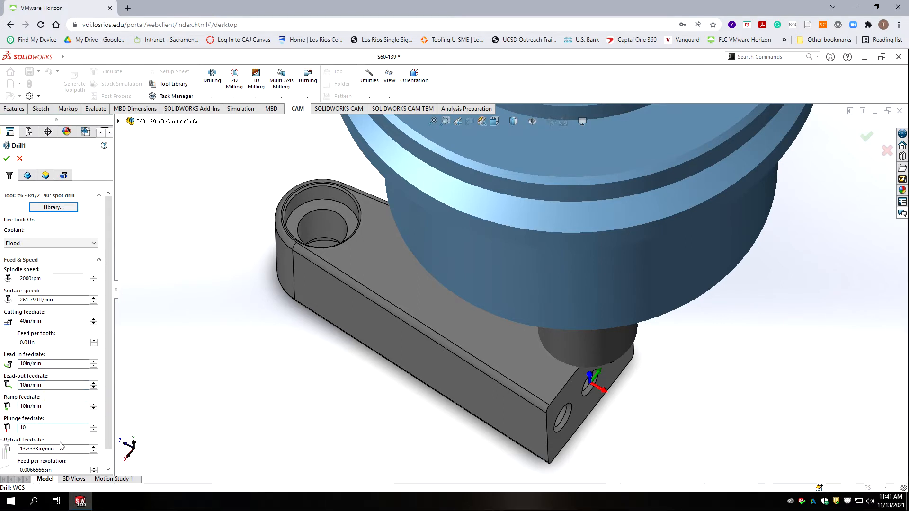
double_click(60, 447)
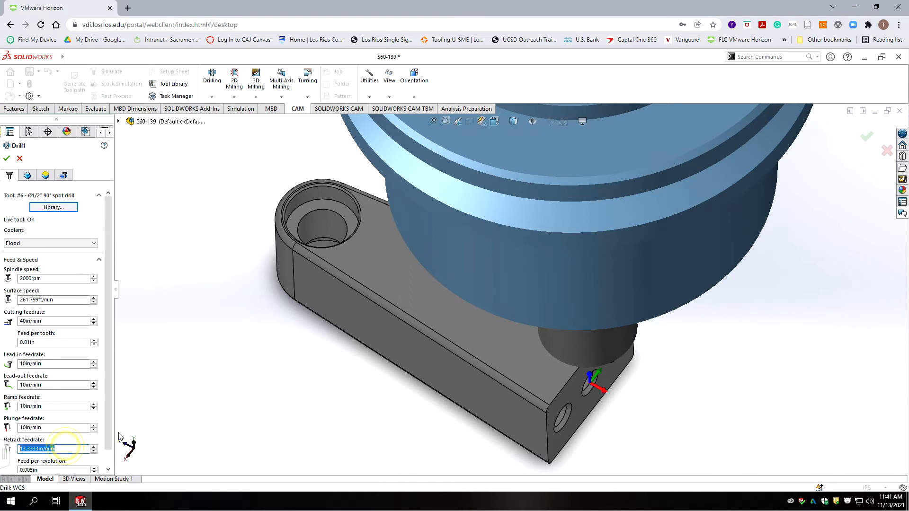
click(28, 176)
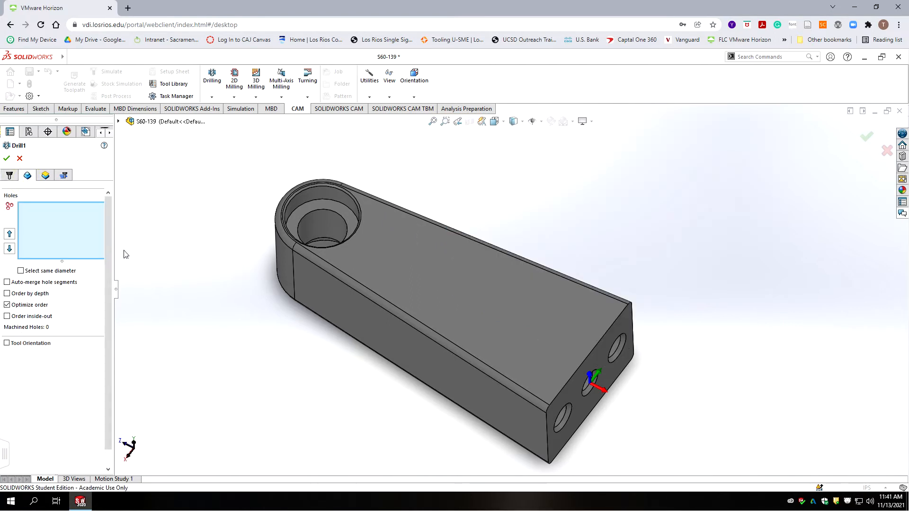
Step: Add the counterbore's chamfer face as the hole to drill
scroll(347, 170, down, 6)
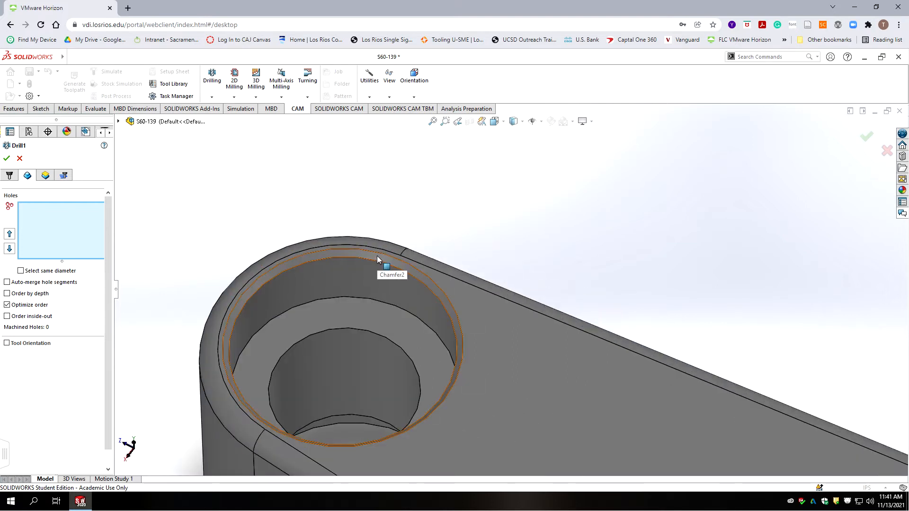
click(377, 256)
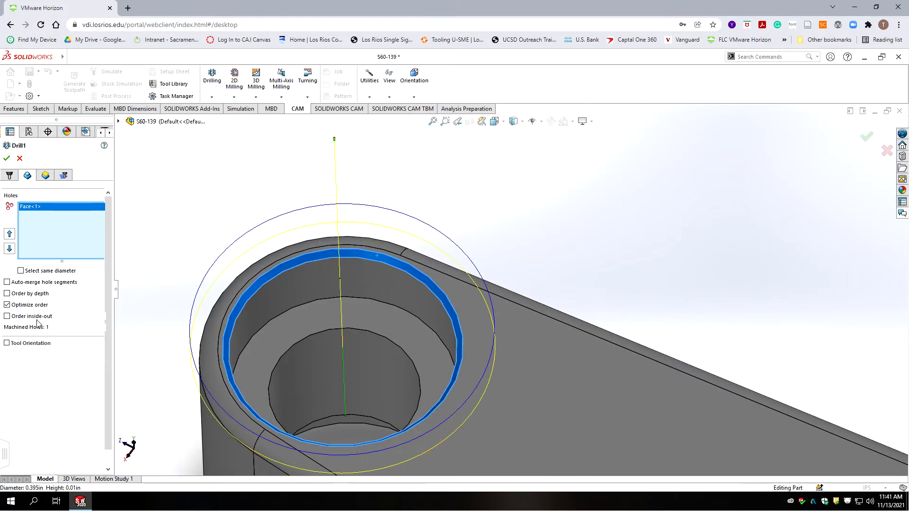
click(46, 175)
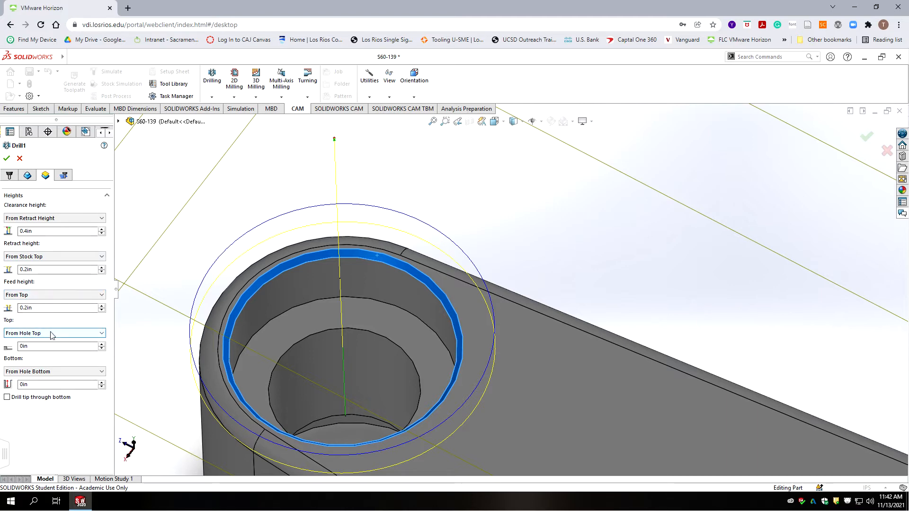
Step: Set the drill bottom depth to From Hole Top and start the Measure tool
click(56, 372)
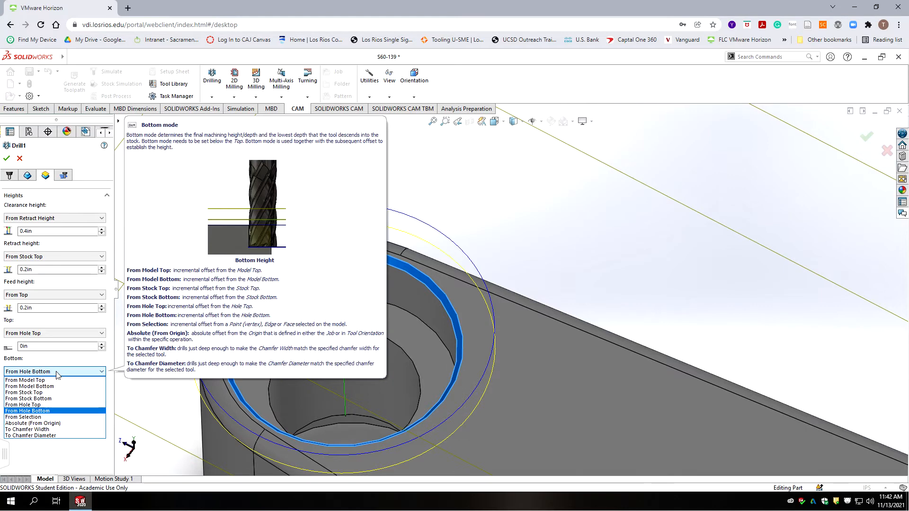
click(38, 405)
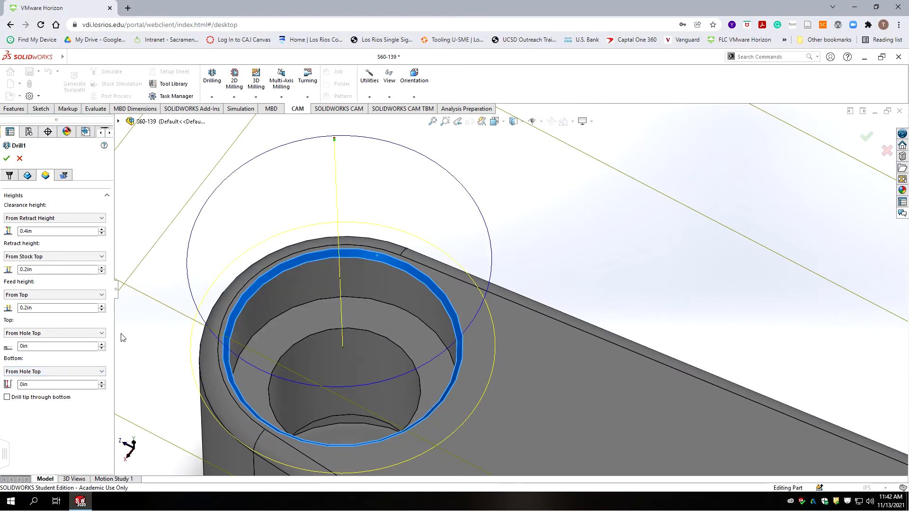
click(37, 384)
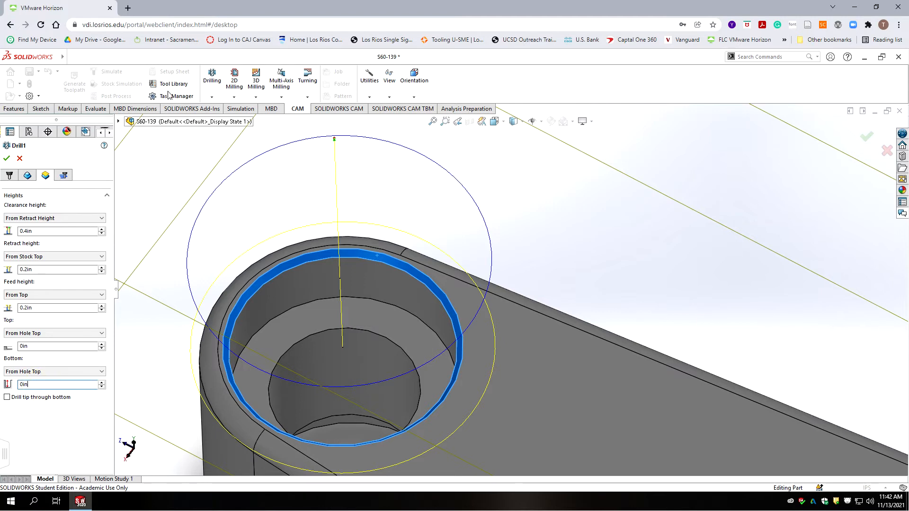
click(95, 109)
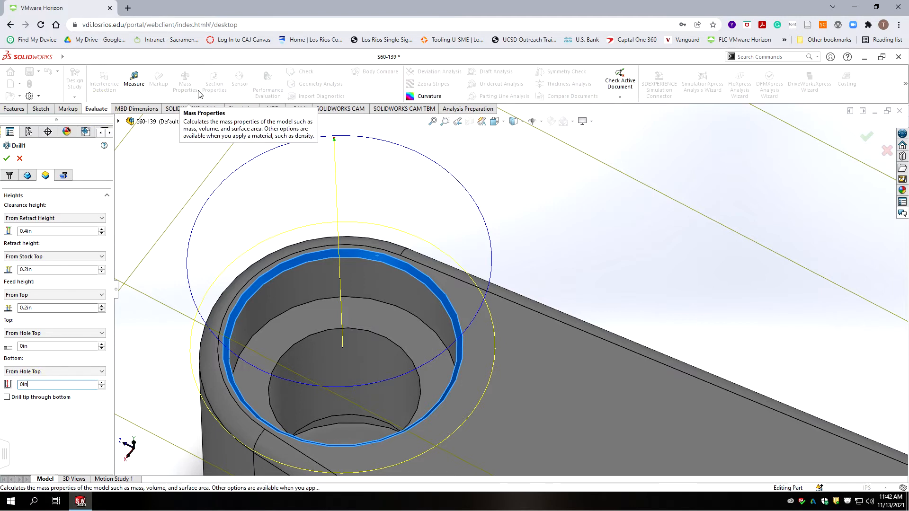
click(134, 78)
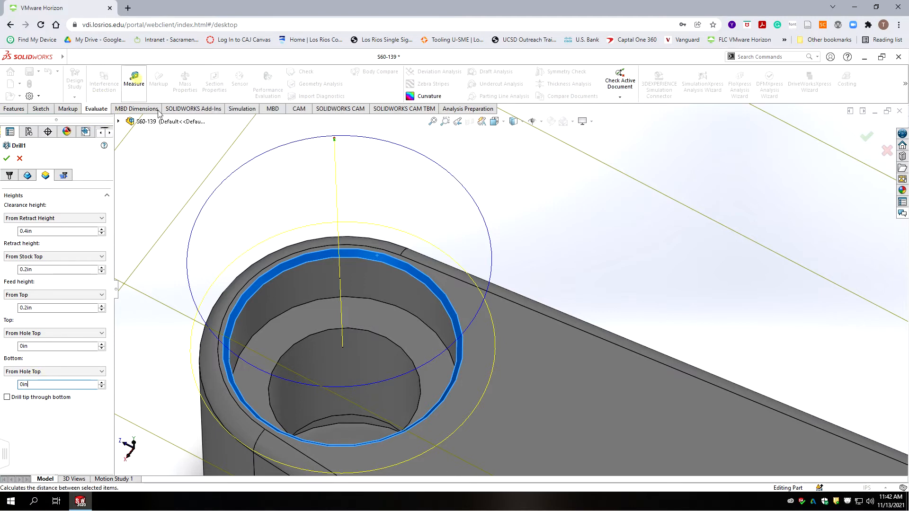
Step: Measure the counterbore hole edge (.395in) using inch units at three-decimal precision
click(432, 283)
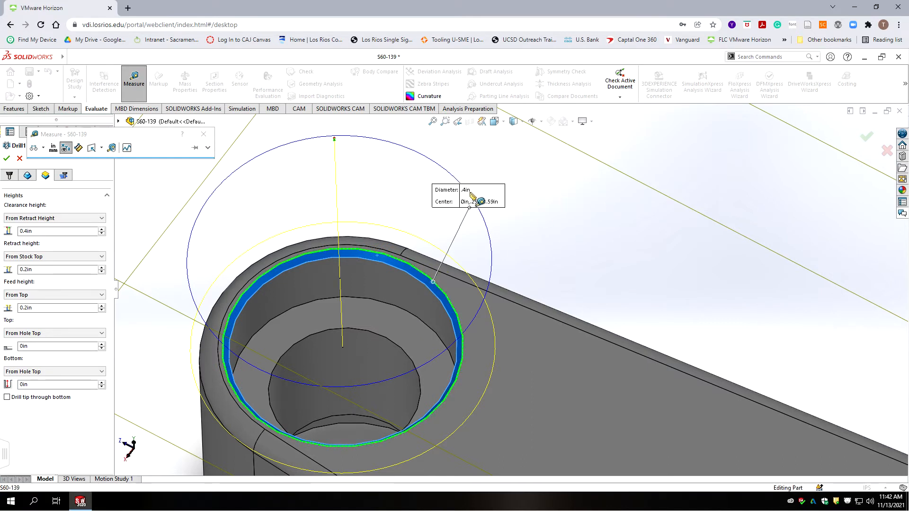
click(53, 149)
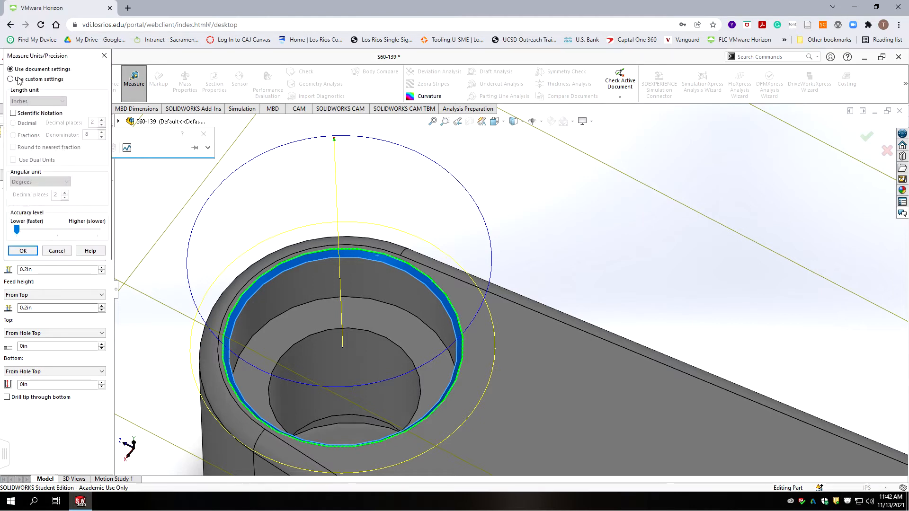
click(10, 79)
click(101, 119)
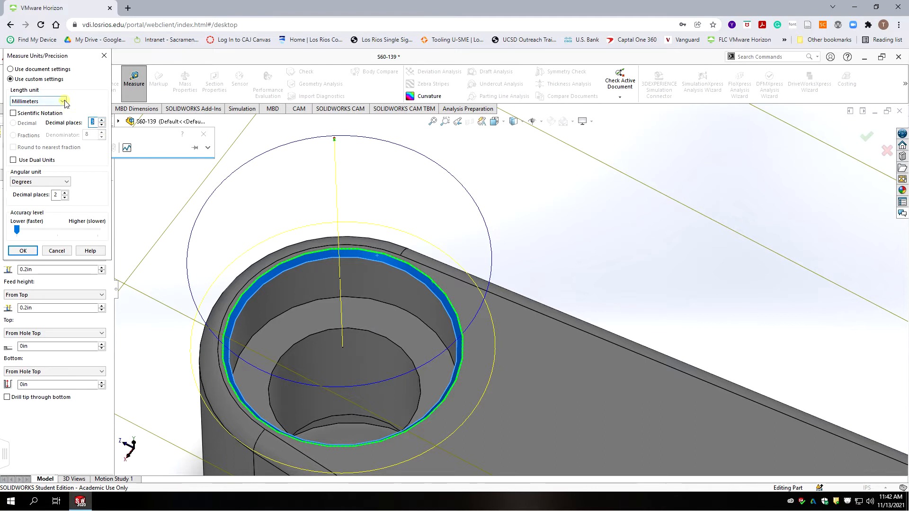
click(61, 101)
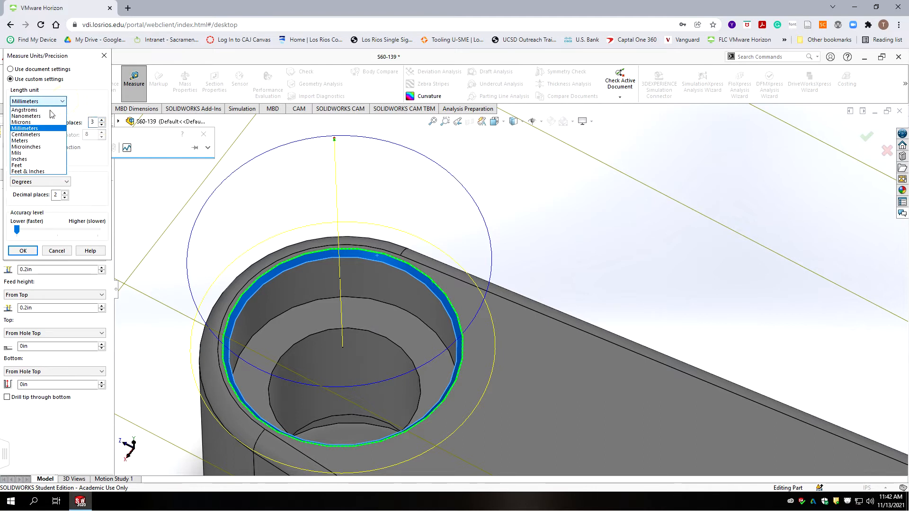
click(26, 159)
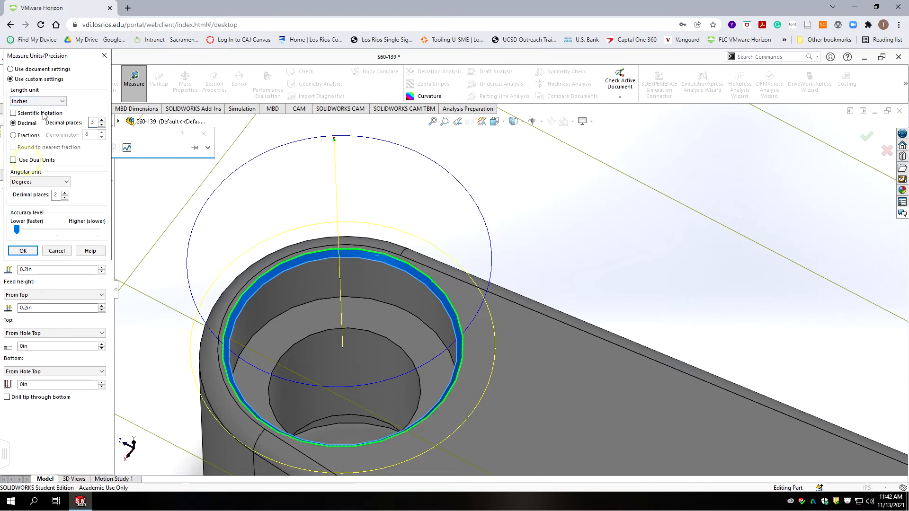
click(38, 251)
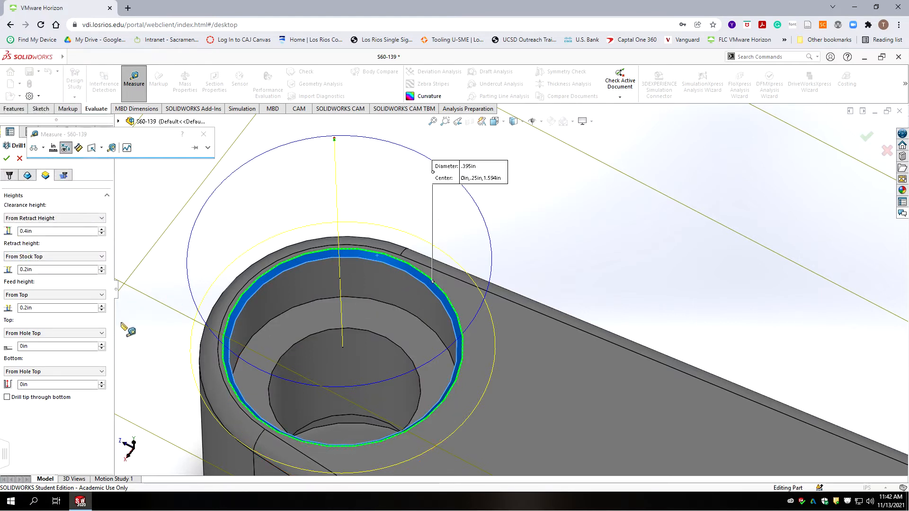
Step: Enter a bottom offset of -.395/2, giving -0.1975in
click(63, 383)
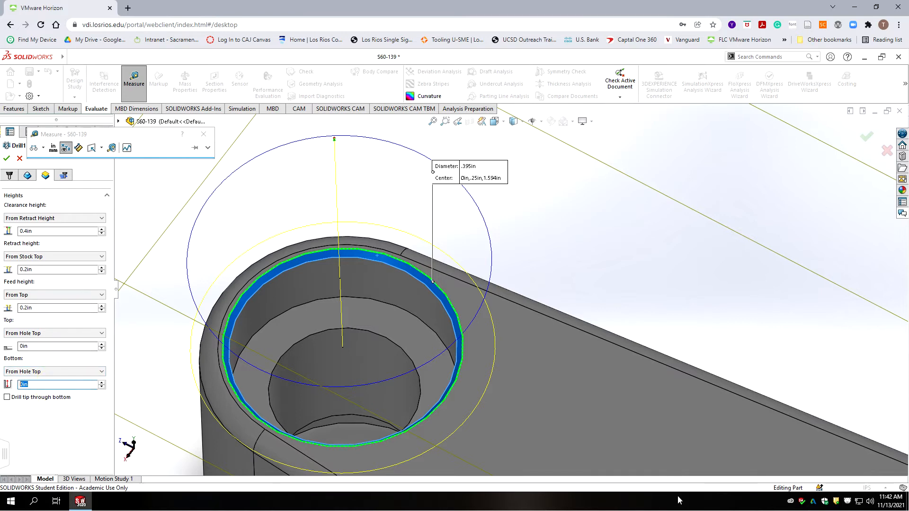
text(-.39)
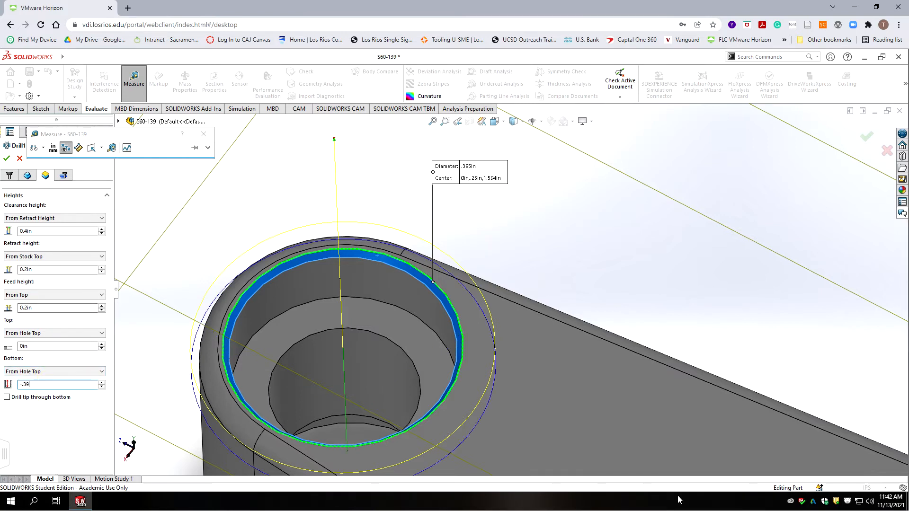
text(5/2)
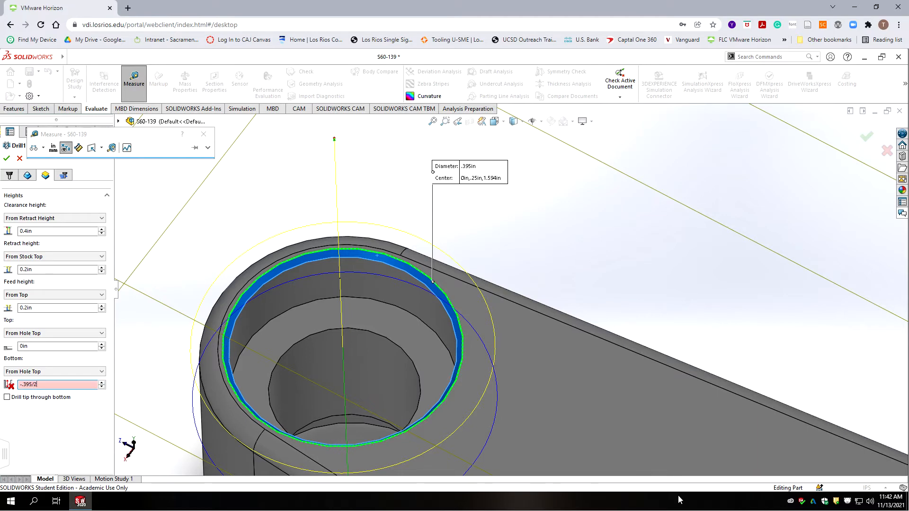
key(Return)
click(32, 348)
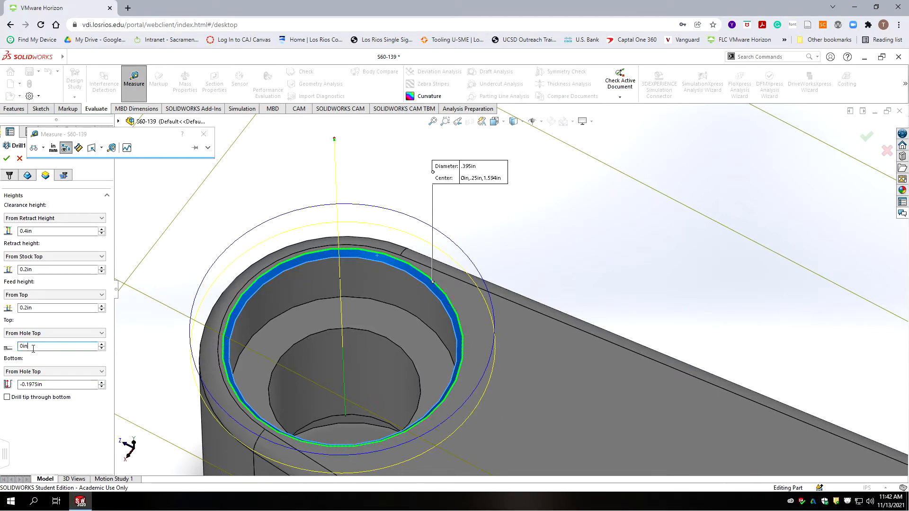
Step: Orbit to inspect the counterbore, measure its inner hole edge, and close the Measure tool
scroll(397, 265, up, 8)
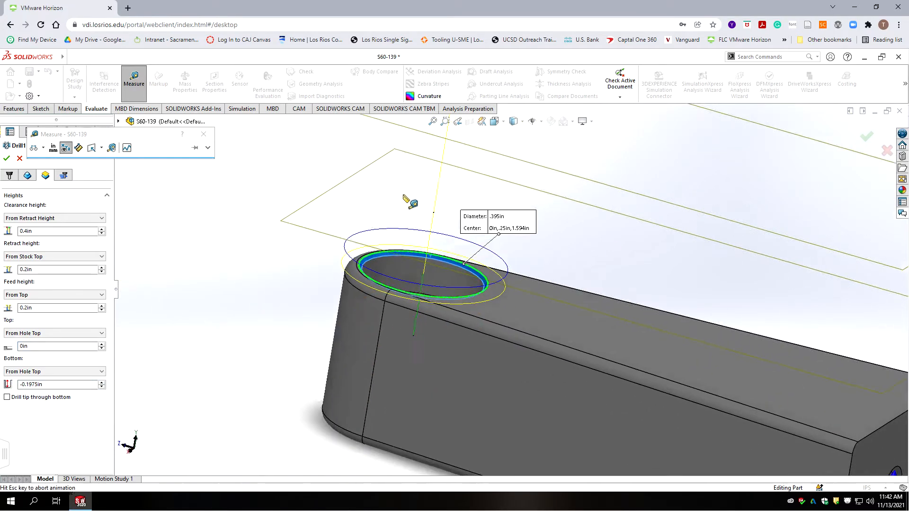
scroll(428, 220, down, 5)
scroll(563, 322, down, 2)
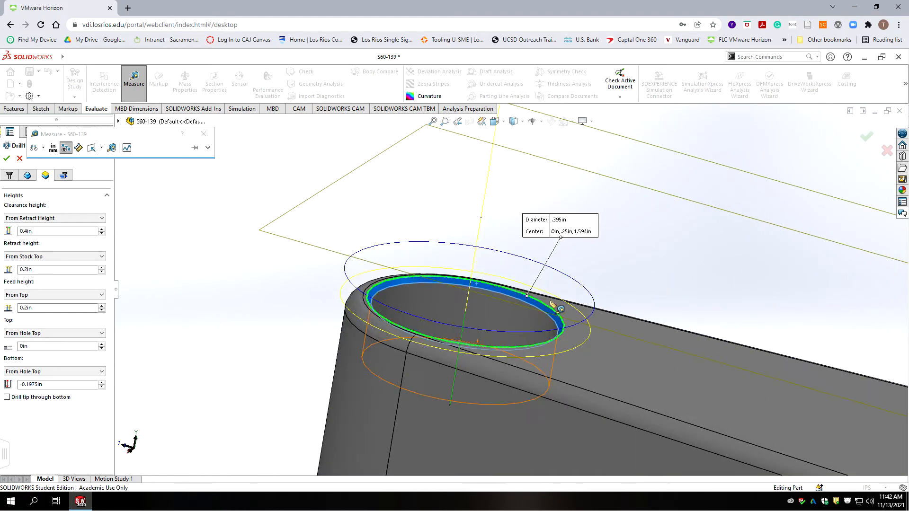
middle_drag(518, 322, 485, 422)
scroll(477, 422, down, 2)
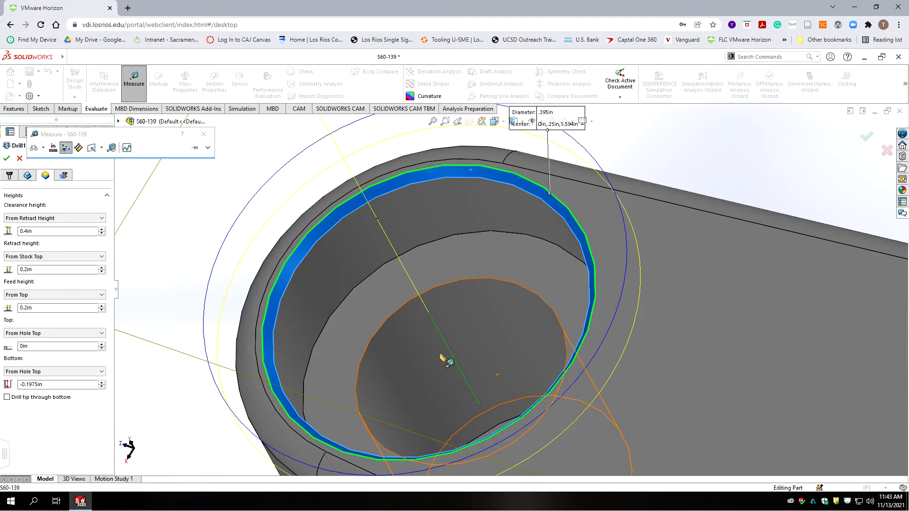
scroll(479, 373, up, 3)
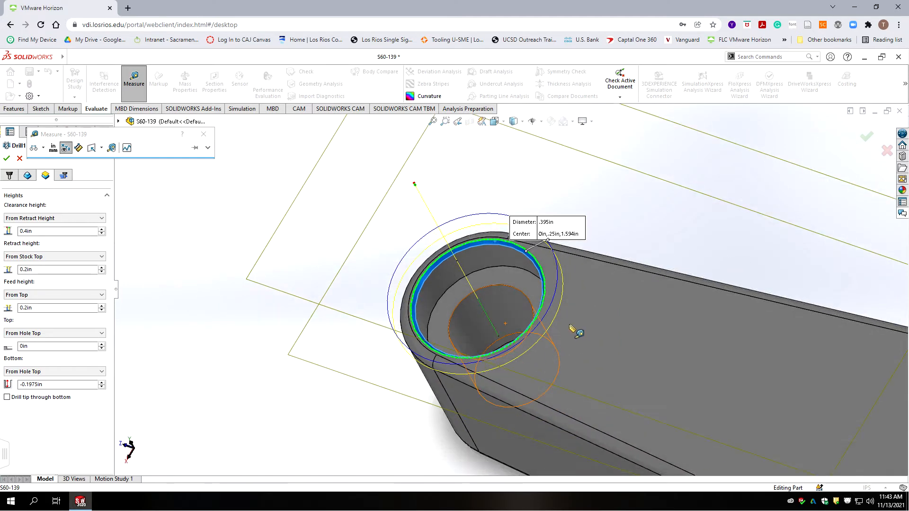
scroll(575, 330, up, 3)
scroll(502, 304, down, 5)
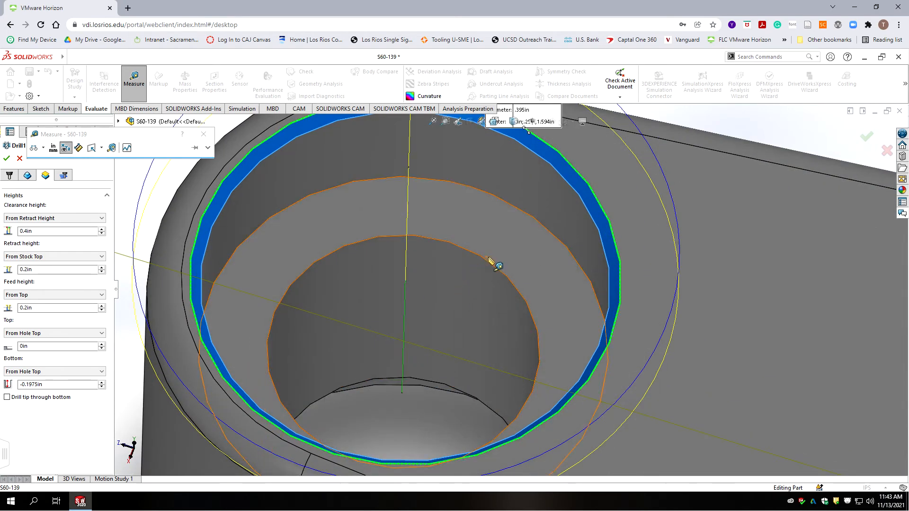
click(490, 260)
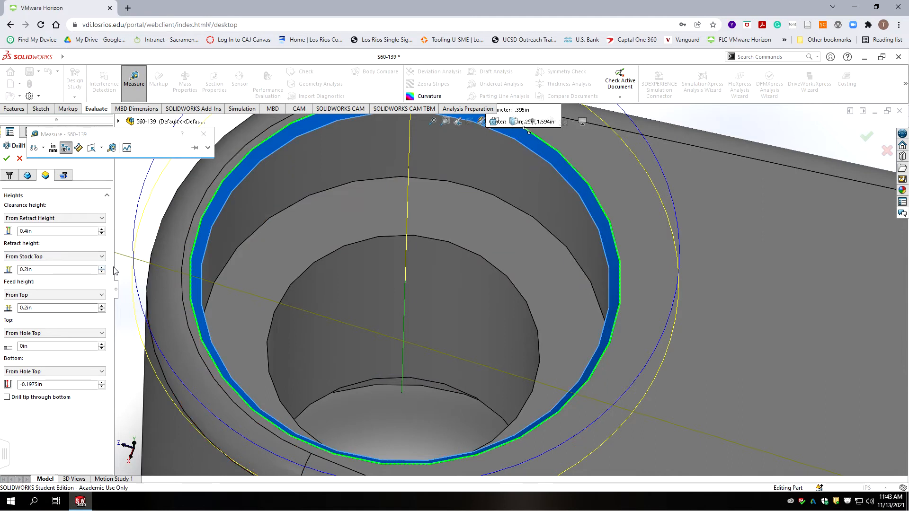
click(204, 135)
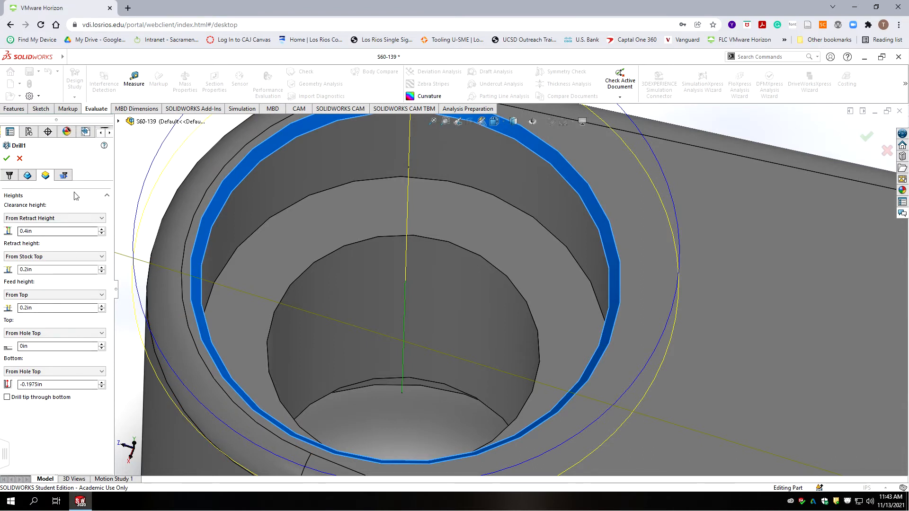
Step: Confirm the Drilling - rapid out cycle and accept Drill1
click(63, 175)
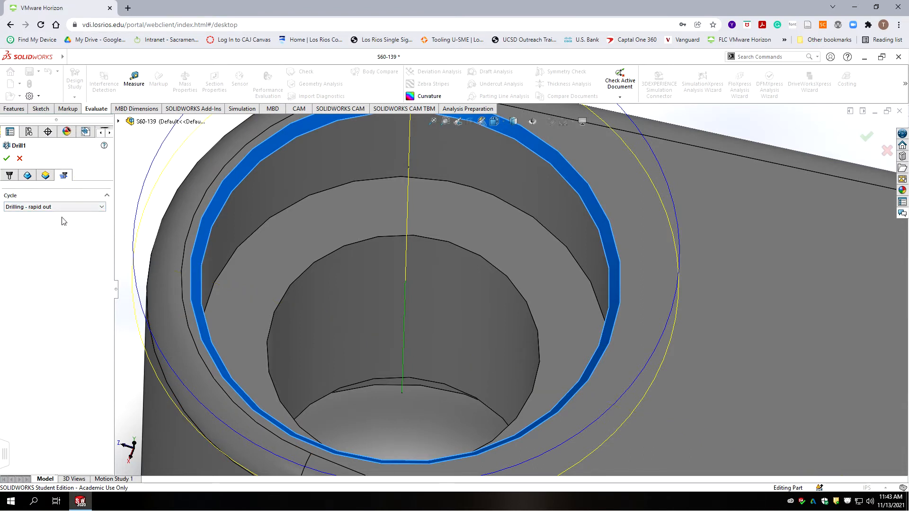
scroll(429, 237, up, 10)
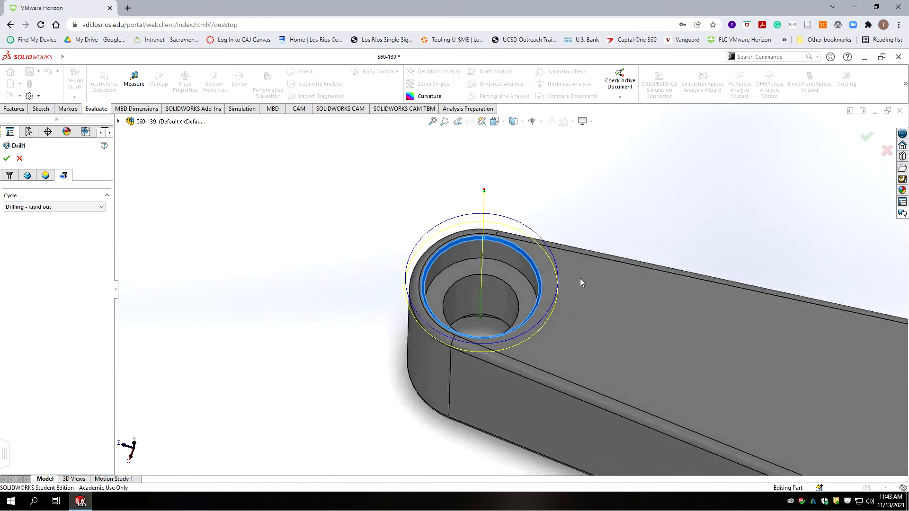
scroll(823, 315, down, 2)
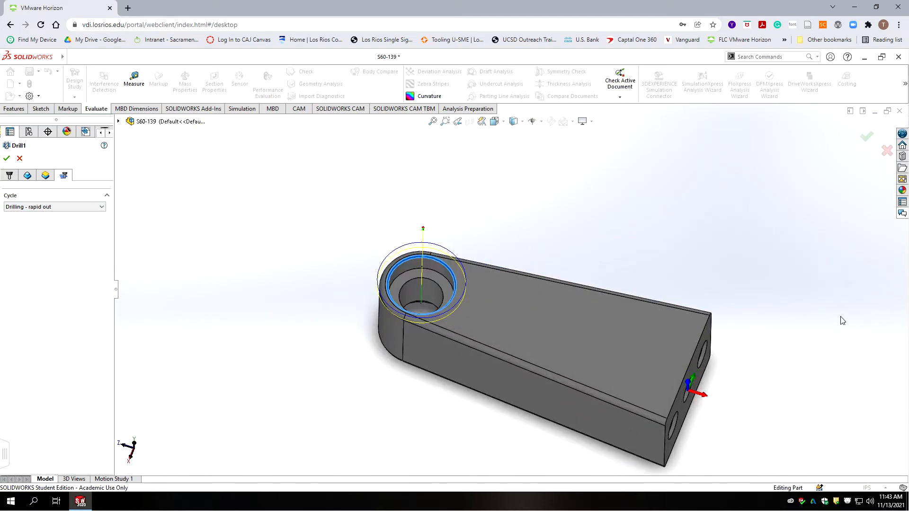
scroll(841, 322, down, 2)
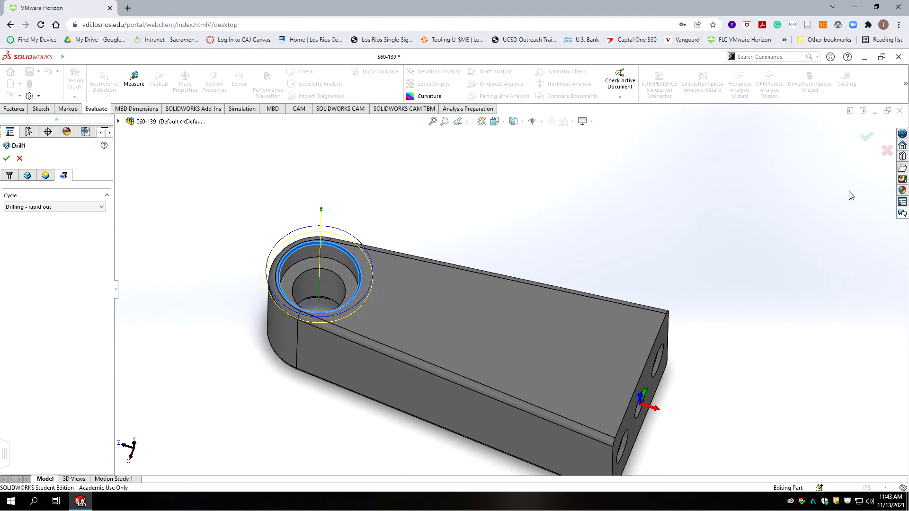
click(866, 138)
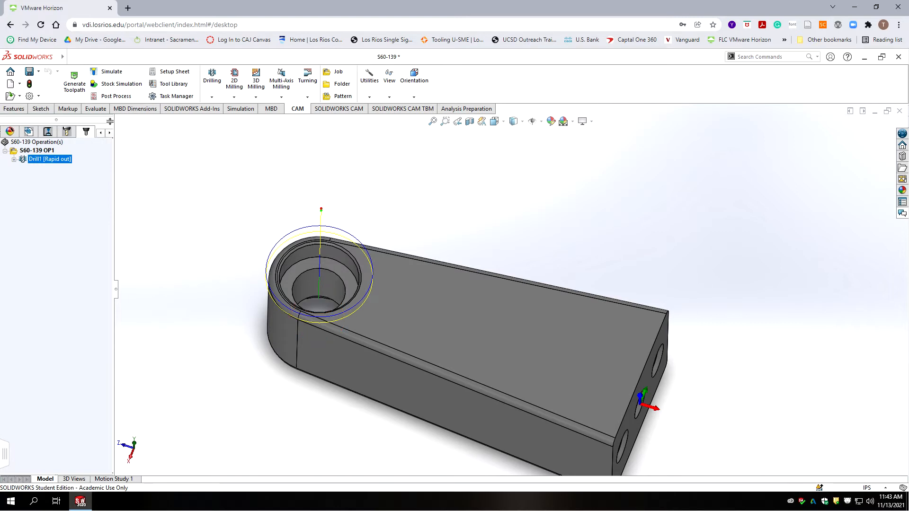
click(222, 85)
Step: Add a Drill2 operation using the #19 Ø1/4" library drill at 2000 rpm spindle speed
click(223, 123)
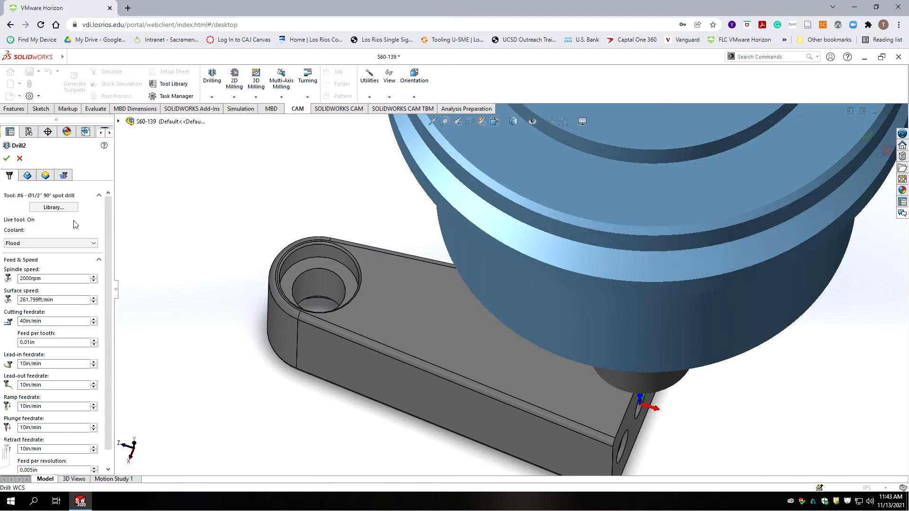
click(53, 207)
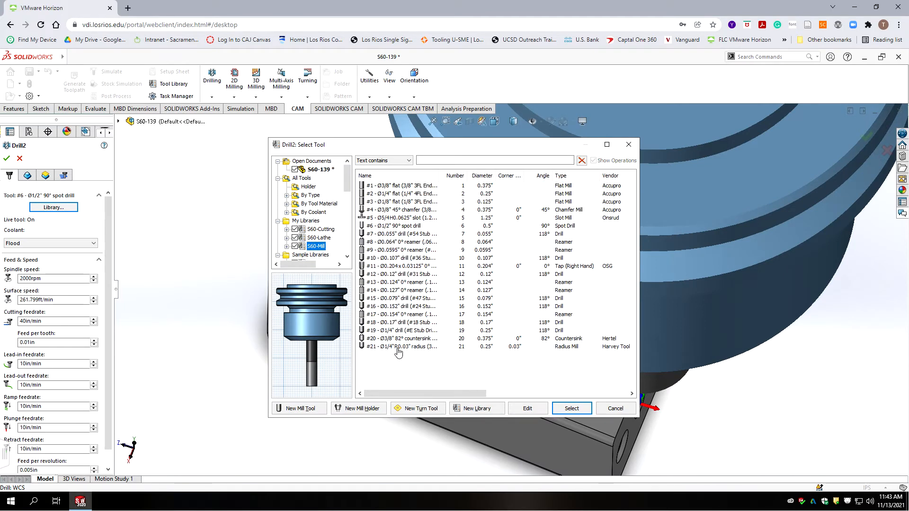
click(413, 330)
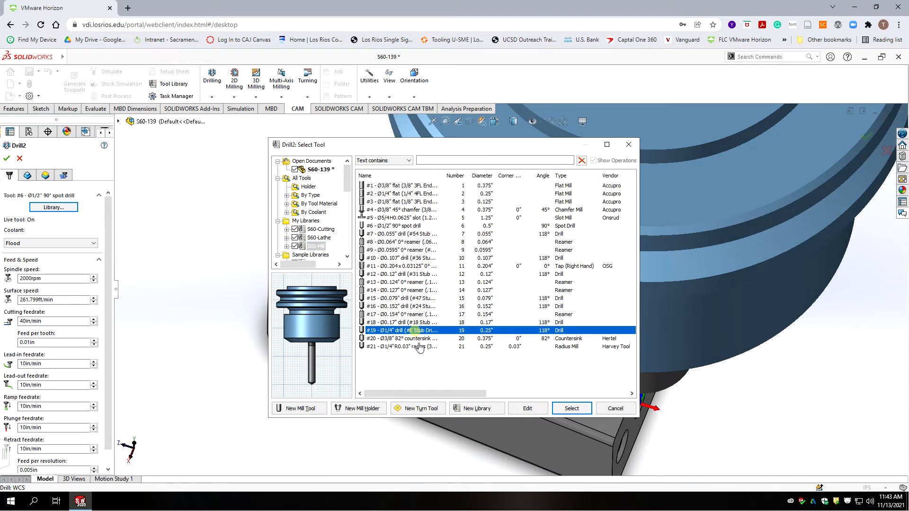
click(572, 408)
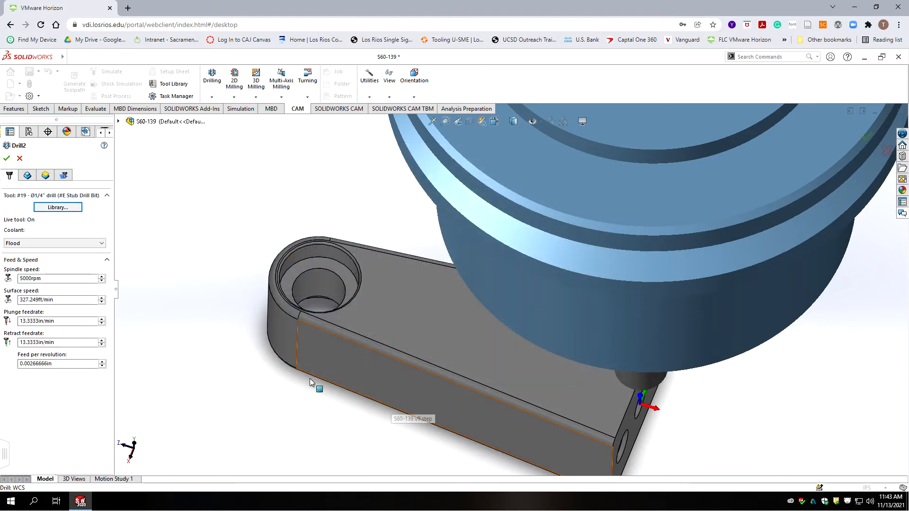
double_click(43, 278)
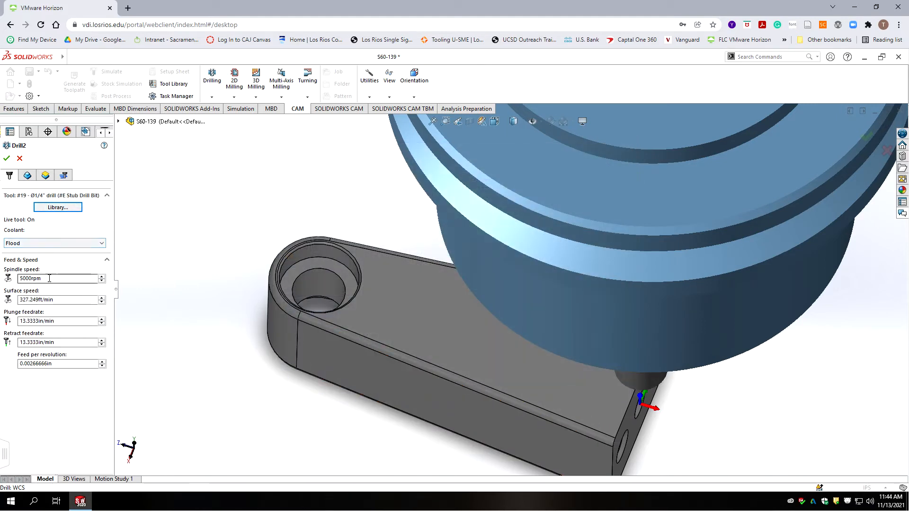
text(2000)
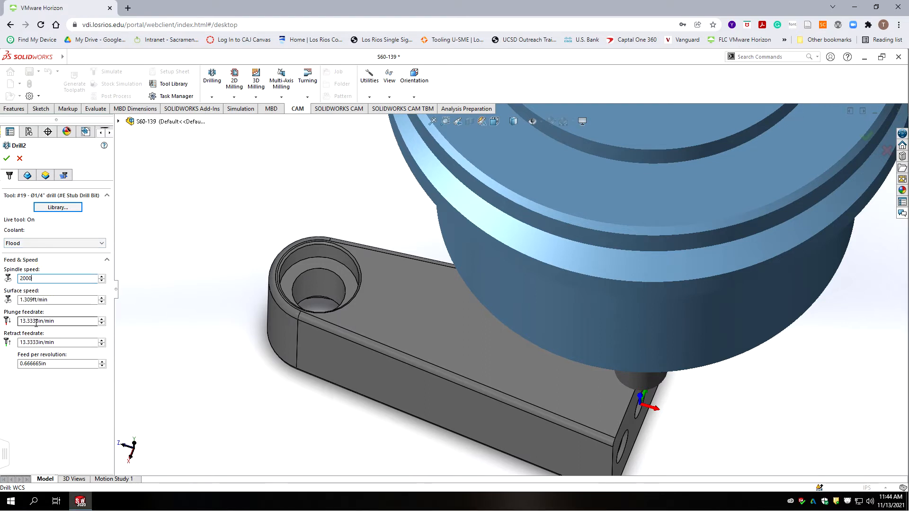
double_click(51, 322)
click(27, 175)
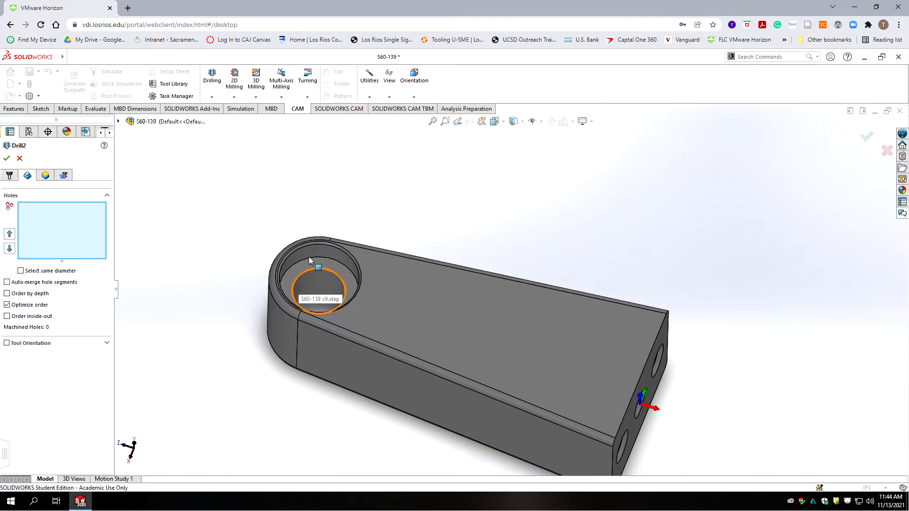
Step: Select the hole's chamfer, counterbore wall and inner bore faces for Drill2
scroll(356, 243, up, 2)
scroll(355, 243, up, 1)
scroll(411, 336, up, 1)
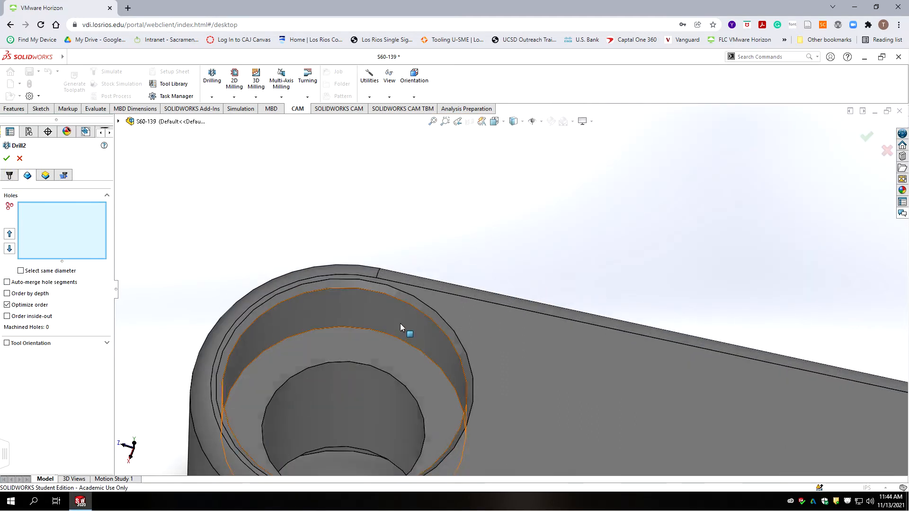
click(364, 283)
click(443, 385)
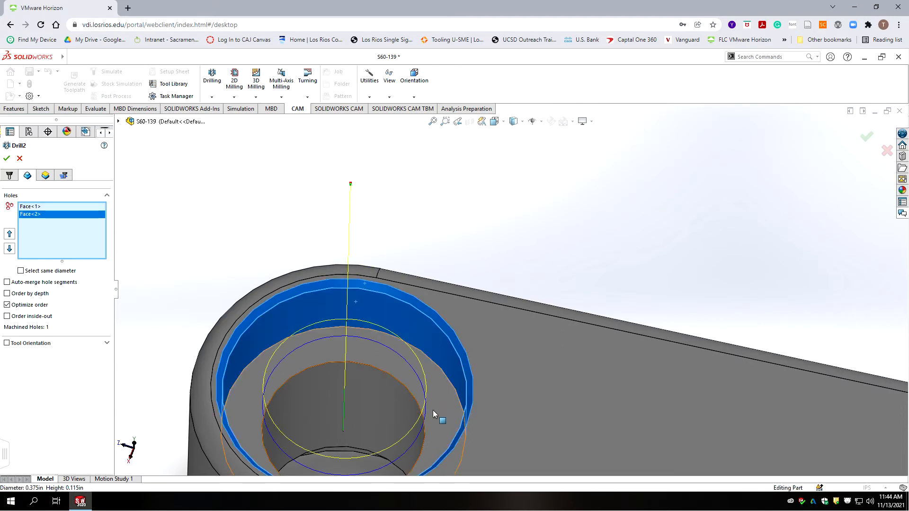
click(345, 396)
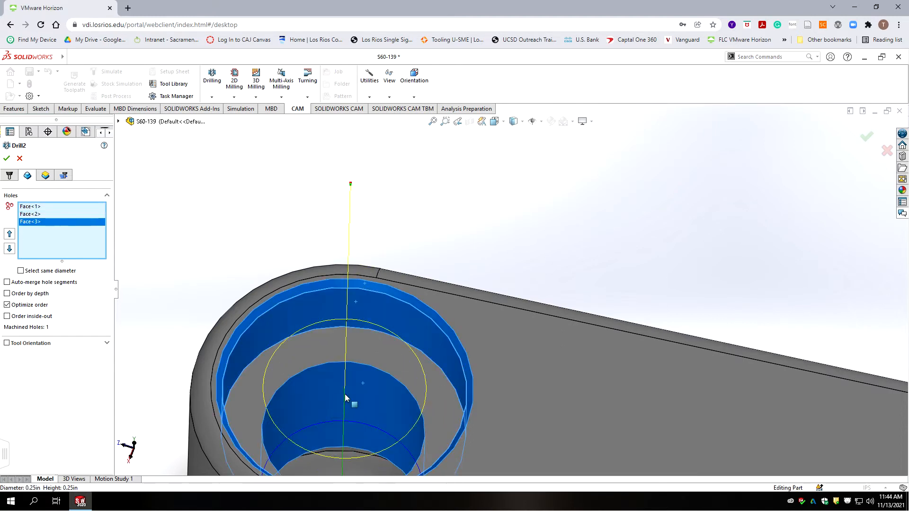
Step: Orbit the part and add the remaining counterbore face as Face<4>
scroll(357, 399, down, 5)
middle_drag(424, 397, 453, 246)
scroll(507, 317, down, 8)
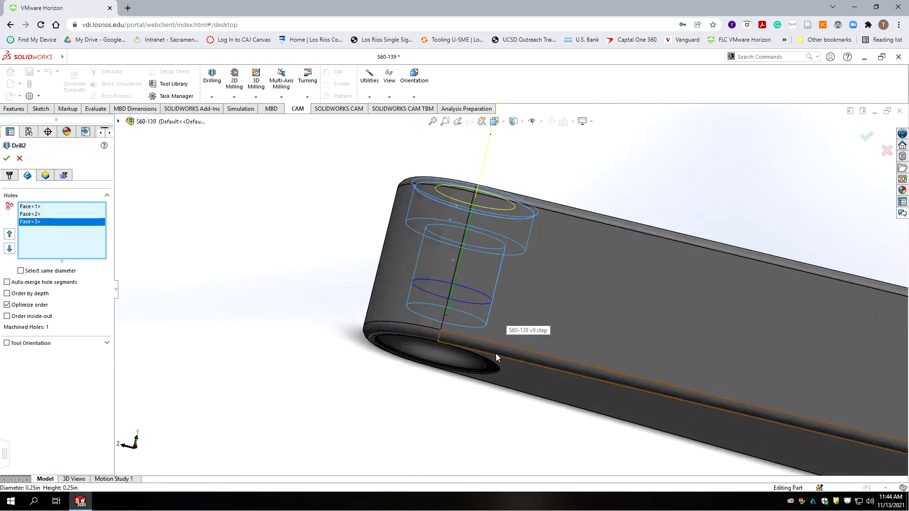
scroll(456, 299, up, 3)
middle_drag(456, 299, 456, 266)
scroll(457, 266, up, 3)
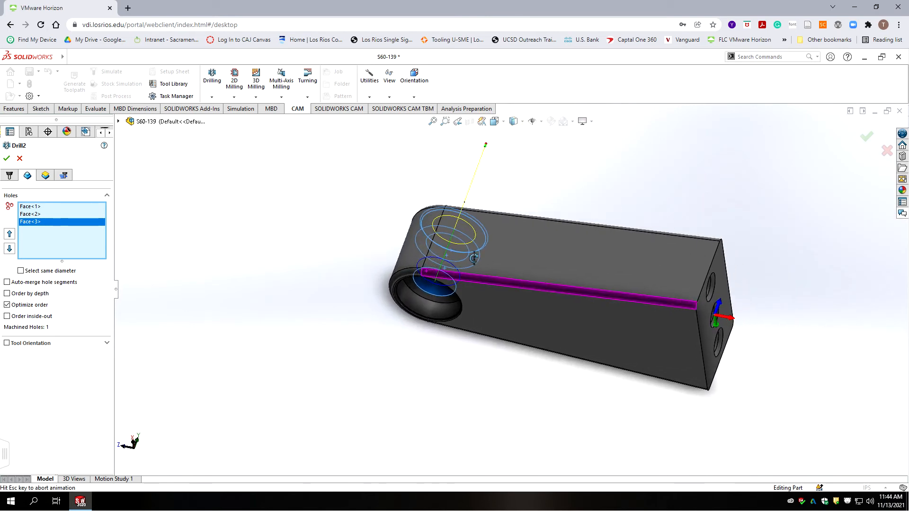
scroll(473, 267, down, 3)
middle_drag(426, 294, 387, 315)
scroll(400, 459, up, 2)
middle_drag(400, 458, 374, 389)
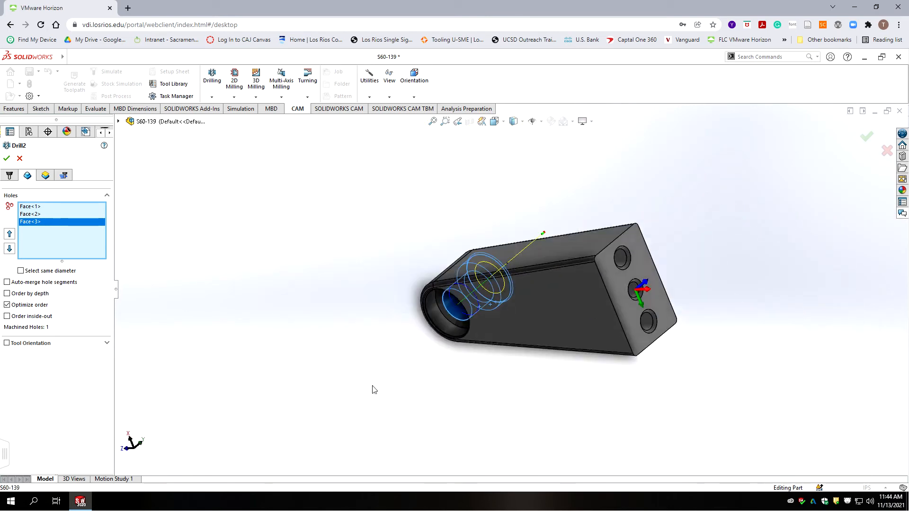
scroll(374, 389, up, 2)
scroll(464, 328, down, 6)
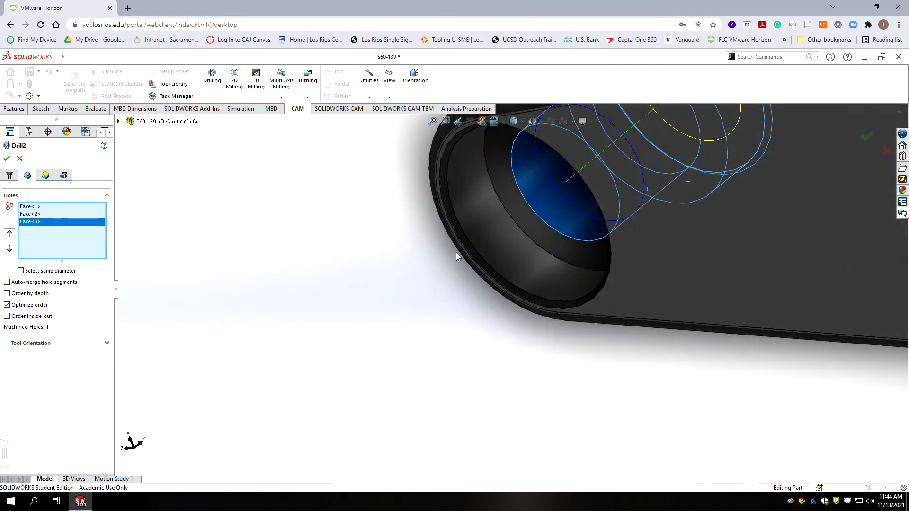
click(476, 231)
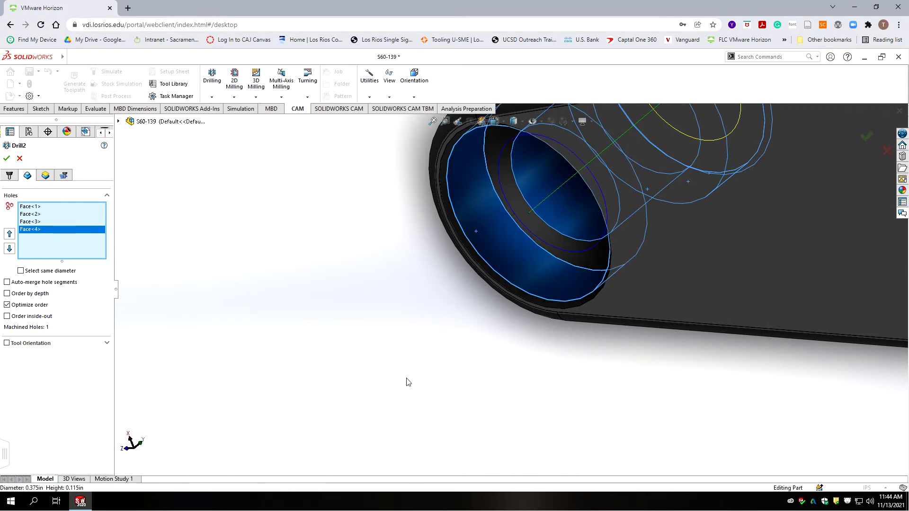
Step: Enable Auto-merge hole segments so the four faces form one hole
middle_drag(326, 203, 412, 398)
scroll(410, 394, up, 4)
scroll(587, 185, up, 2)
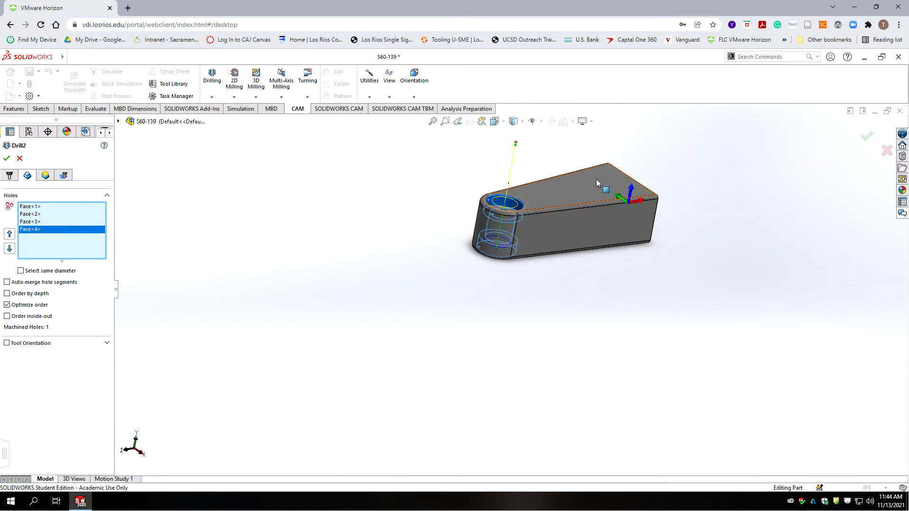
scroll(597, 178, down, 3)
middle_drag(373, 346, 349, 350)
scroll(350, 350, up, 4)
scroll(473, 273, down, 6)
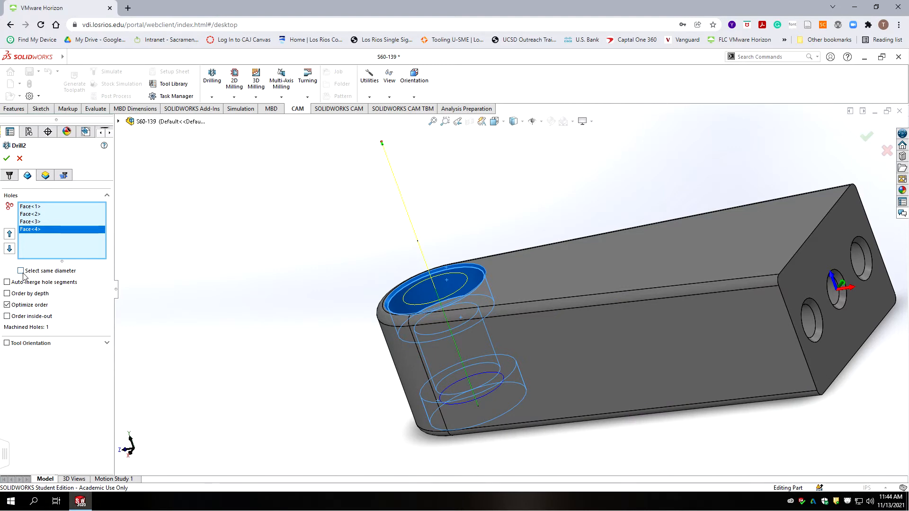
click(7, 283)
click(45, 175)
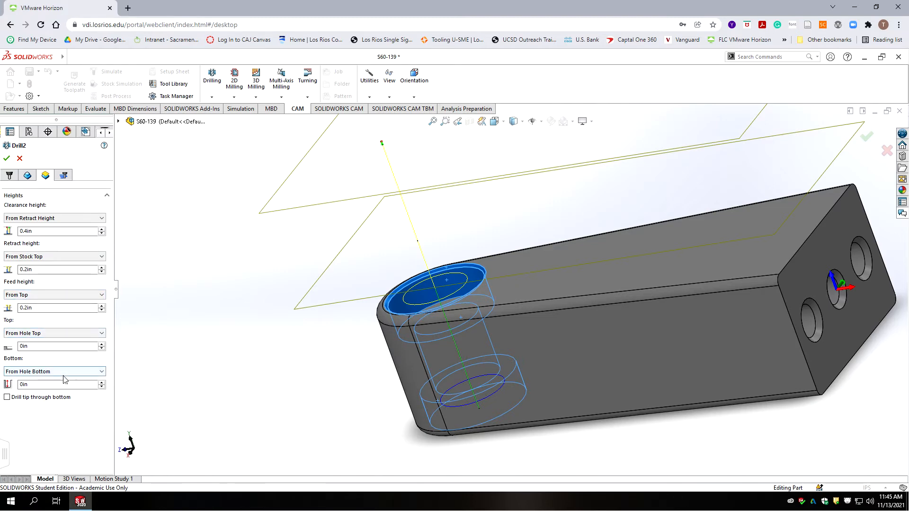
Step: Make Drill2 drill its tip through the bottom with .01 break-through depth, and accept it
click(7, 397)
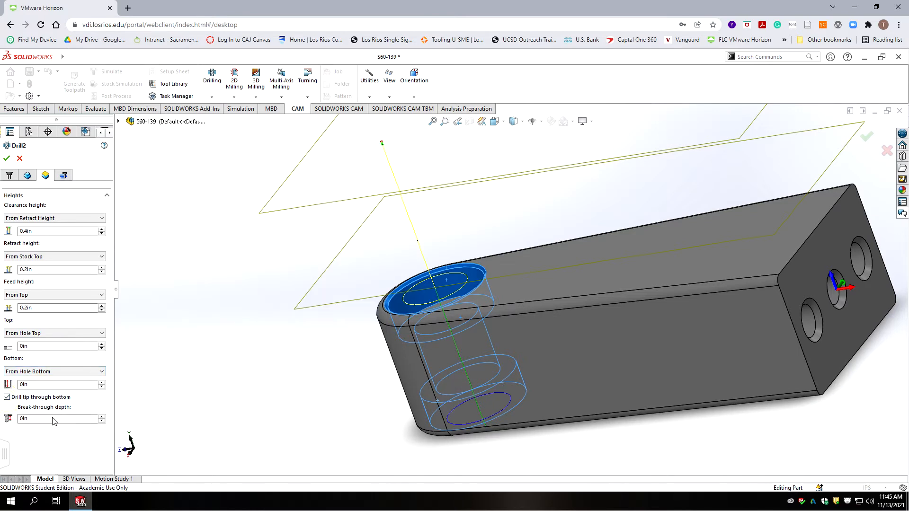
double_click(38, 418)
text(.01)
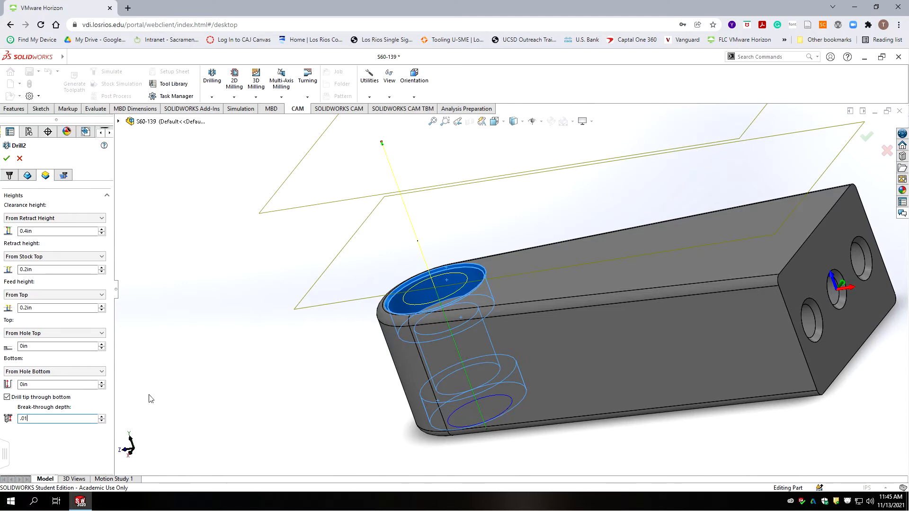
click(6, 158)
scroll(509, 287, up, 5)
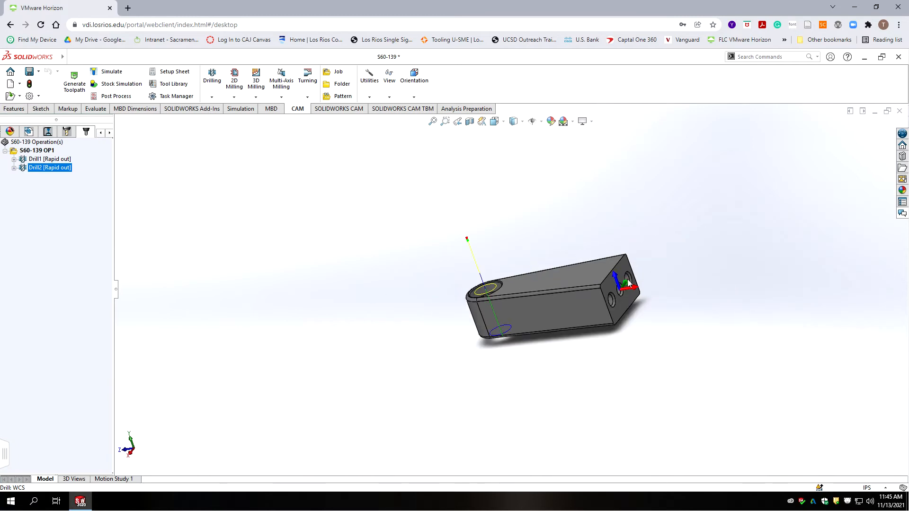
middle_drag(668, 322, 616, 296)
scroll(616, 297, up, 4)
scroll(561, 277, down, 4)
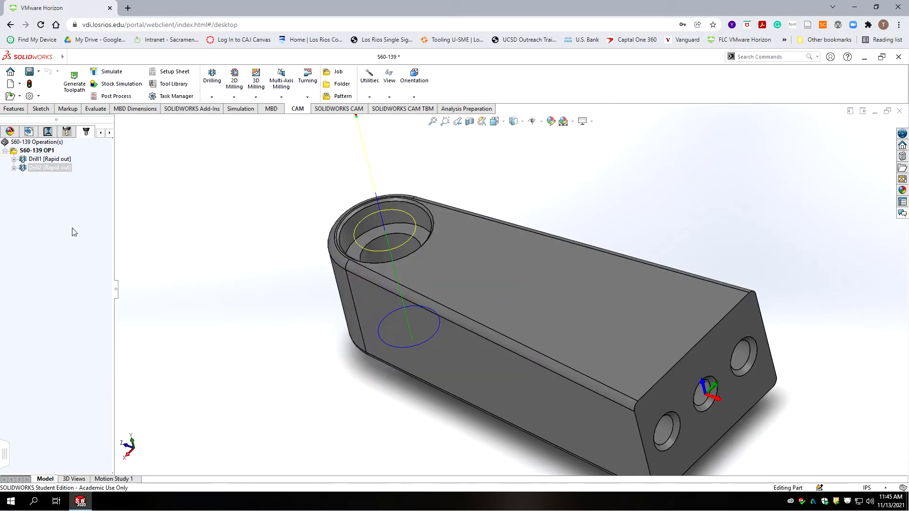
click(55, 218)
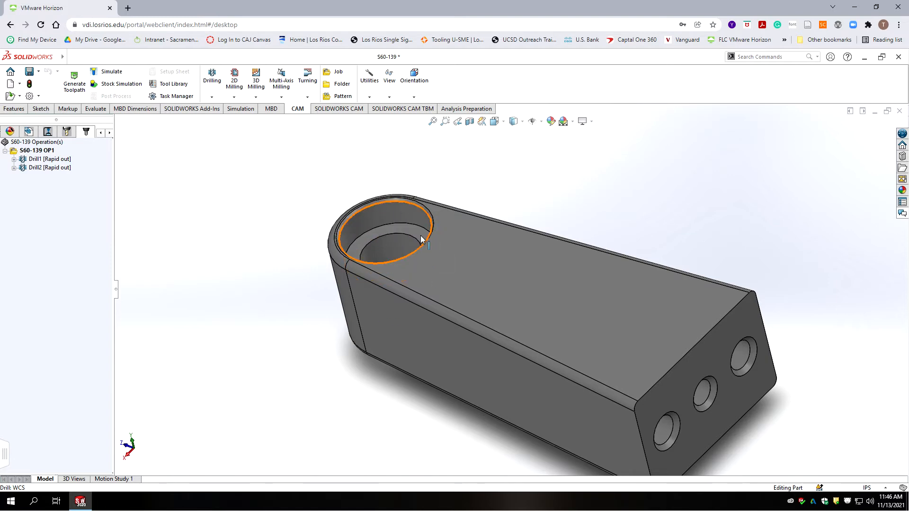
scroll(389, 243, down, 3)
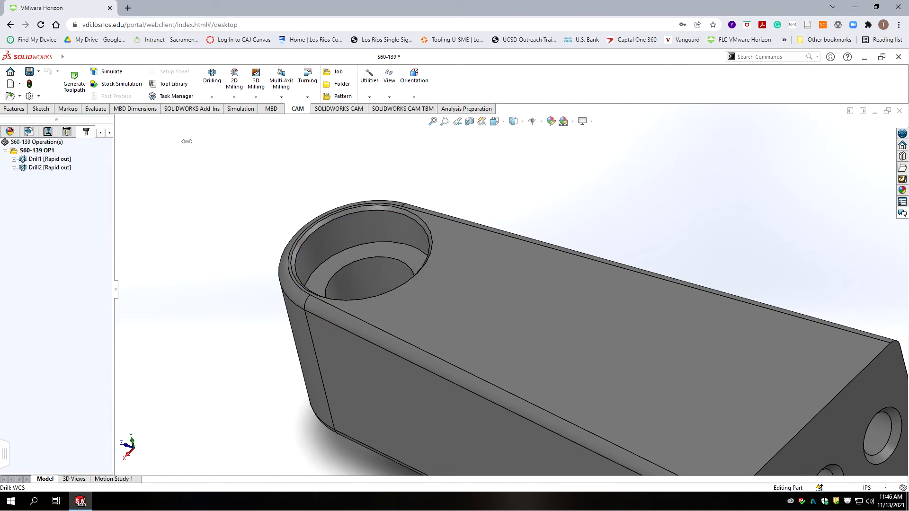
Step: Create 2D Pocket1 with S60-Mill tool #2, the Ø1/4" flat end mill, at 2500 rpm
click(235, 86)
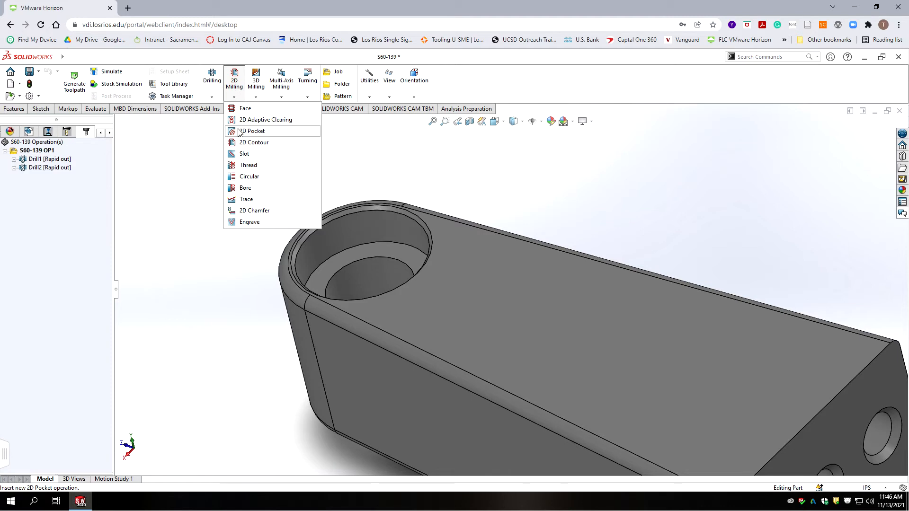
click(239, 132)
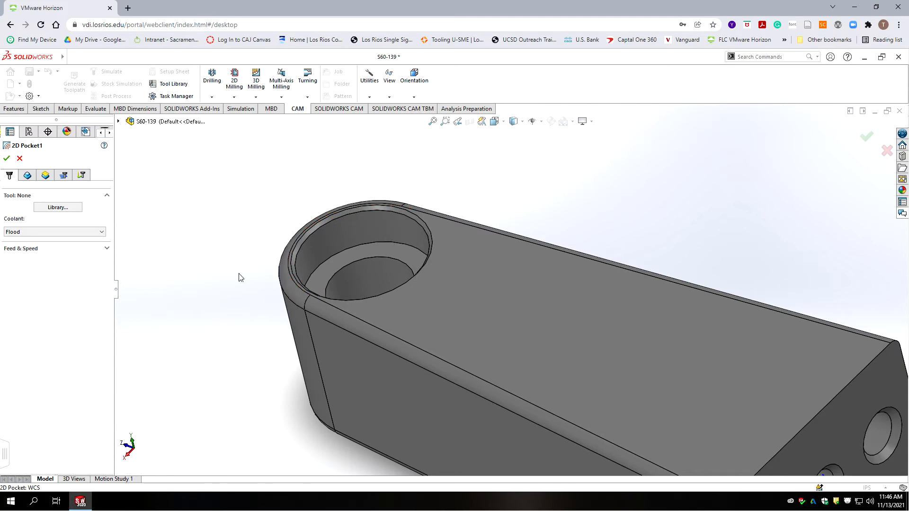
click(61, 208)
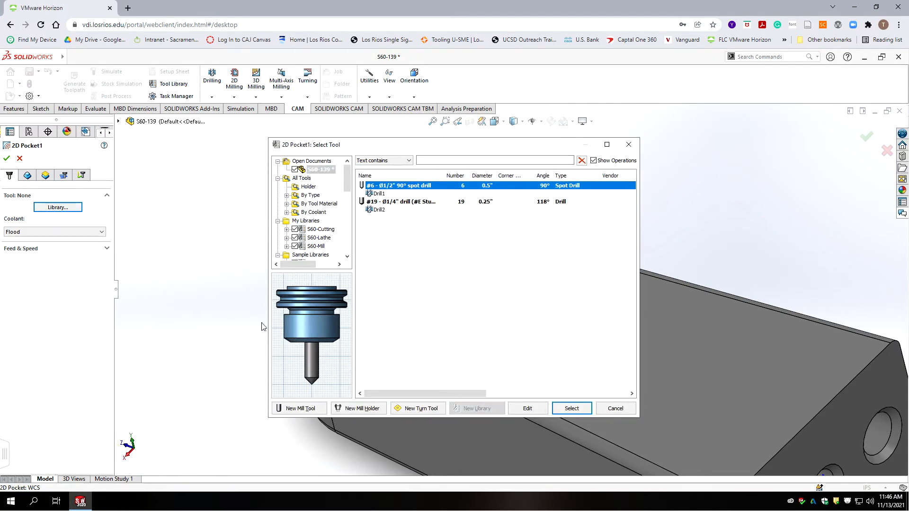
click(316, 246)
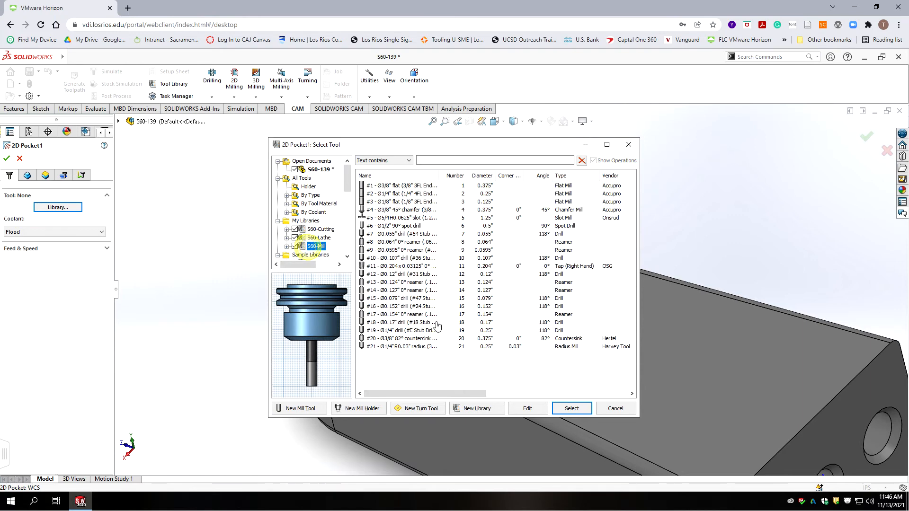
click(414, 194)
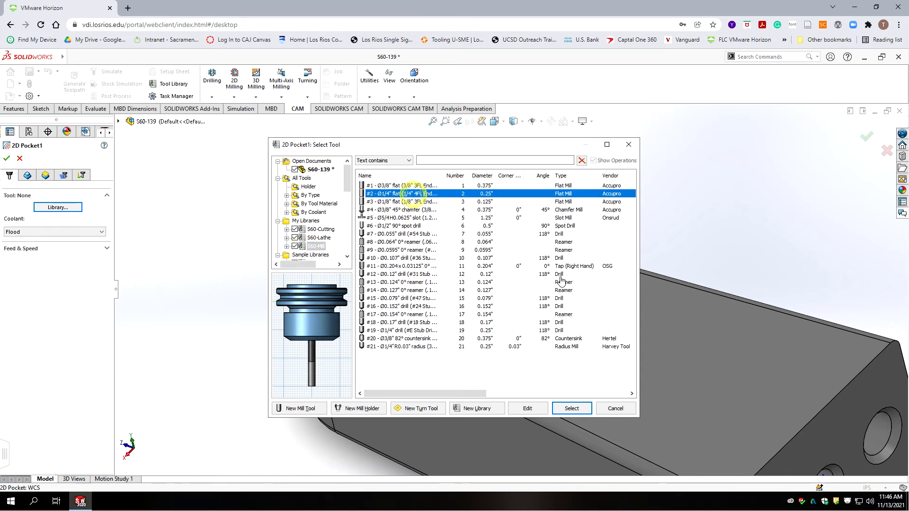
click(570, 409)
text(2500)
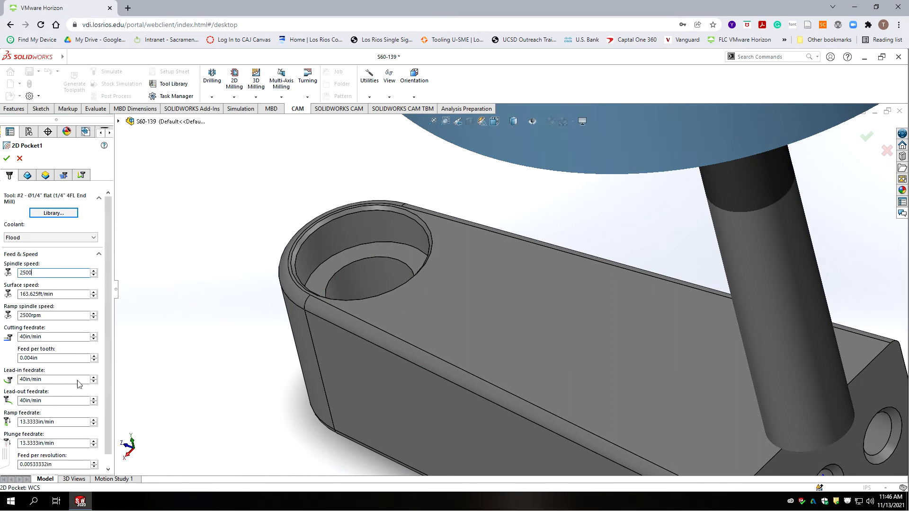
Step: Set the cutting, lead-in and lead-out feedrates to 10 in/min
click(45, 337)
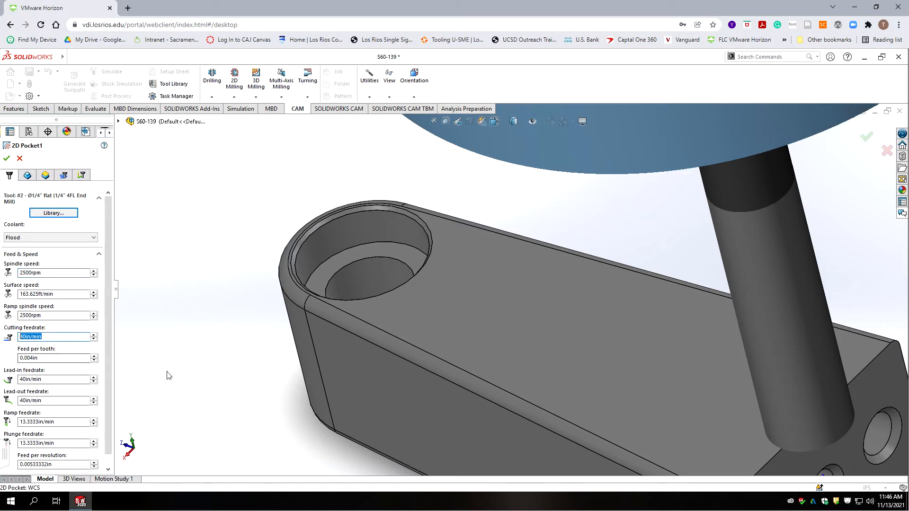
text(15)
double_click(34, 335)
text(410)
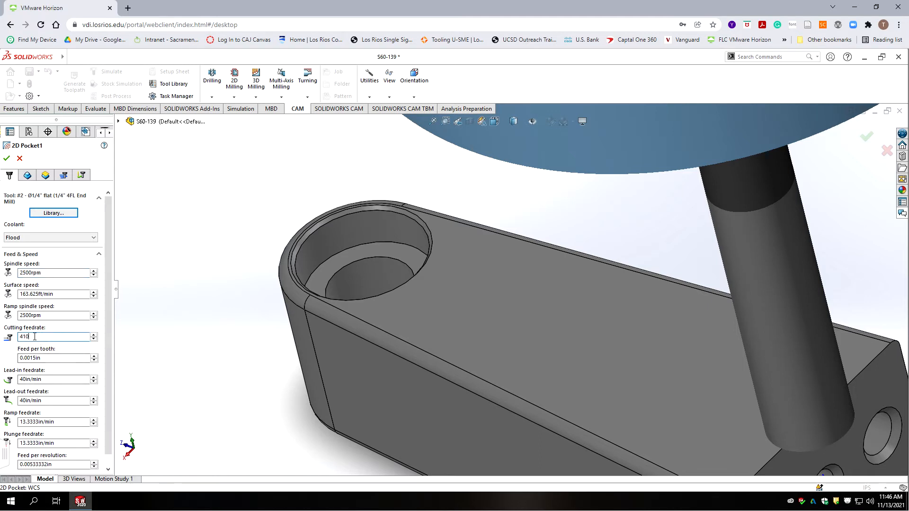
double_click(34, 336)
text(10)
double_click(55, 380)
text(10)
double_click(55, 398)
text(10)
Step: Set the ramp and plunge feedrates to 5 in/min
key(Tab)
text(10)
key(Tab)
text(10)
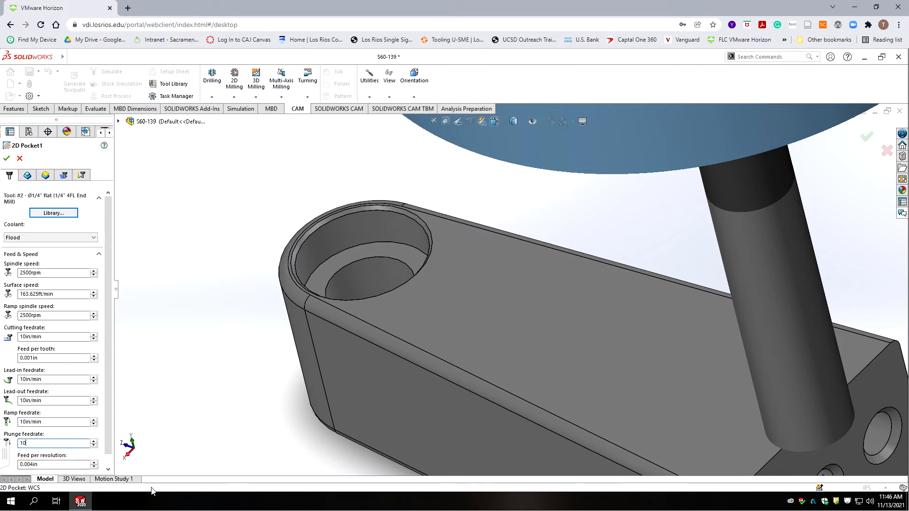
double_click(34, 442)
text(5)
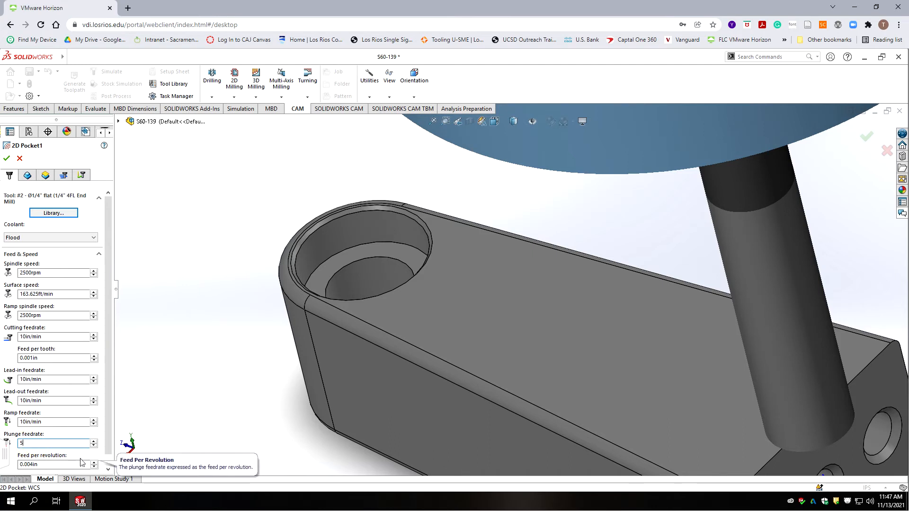
click(52, 421)
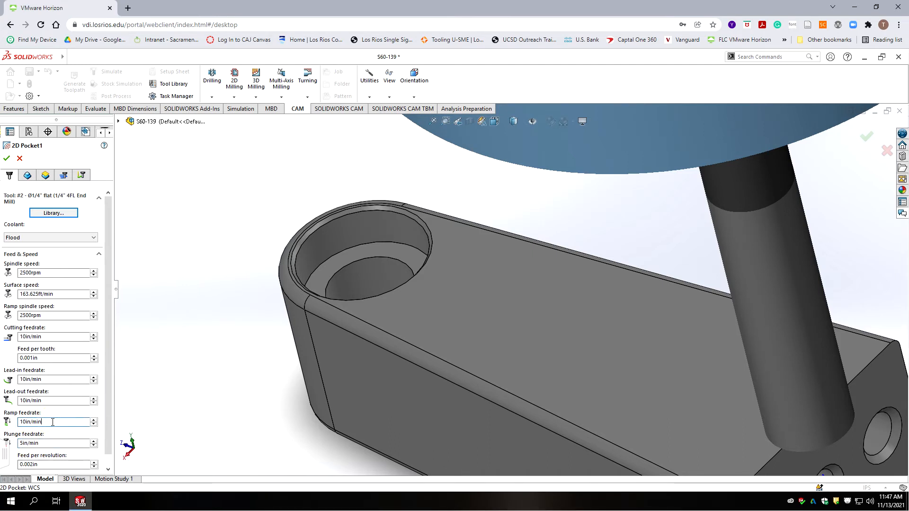
triple_click(53, 422)
text(5)
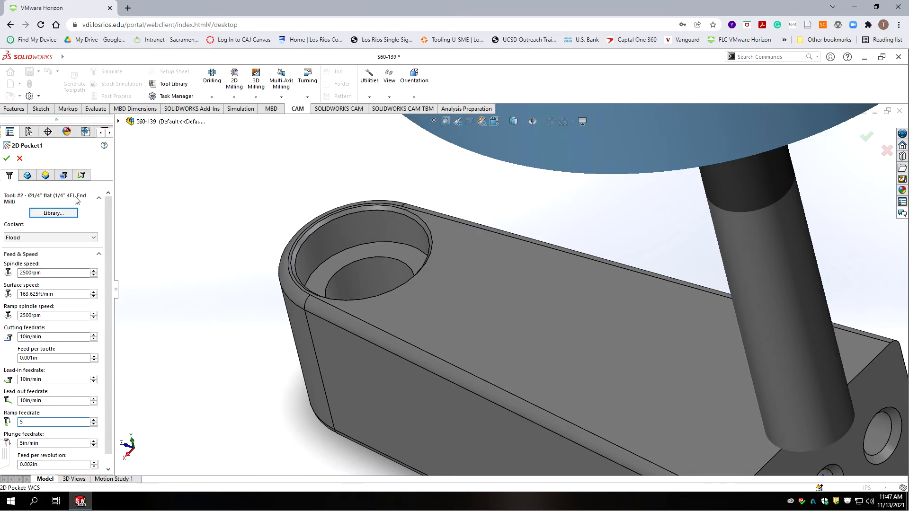
Step: Use the counterbore's circular edge as 2D Pocket1's boundary, then review its heights
click(27, 175)
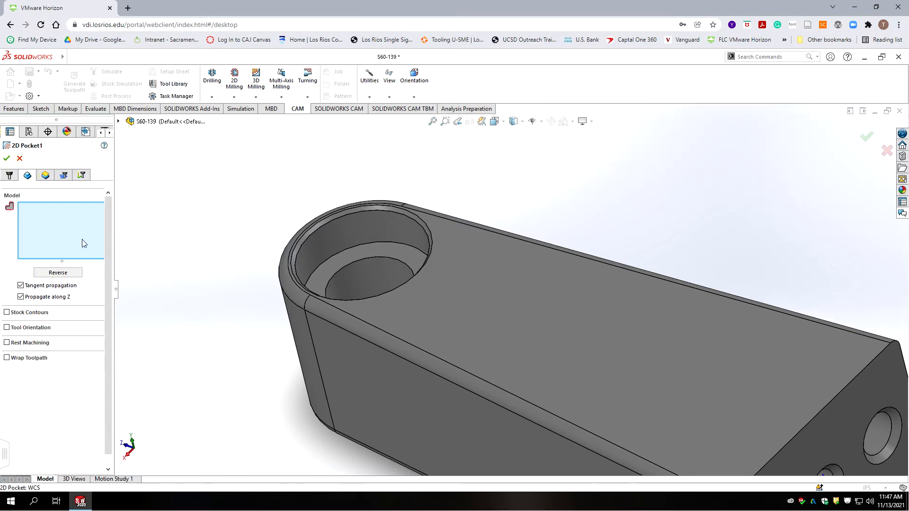
click(348, 248)
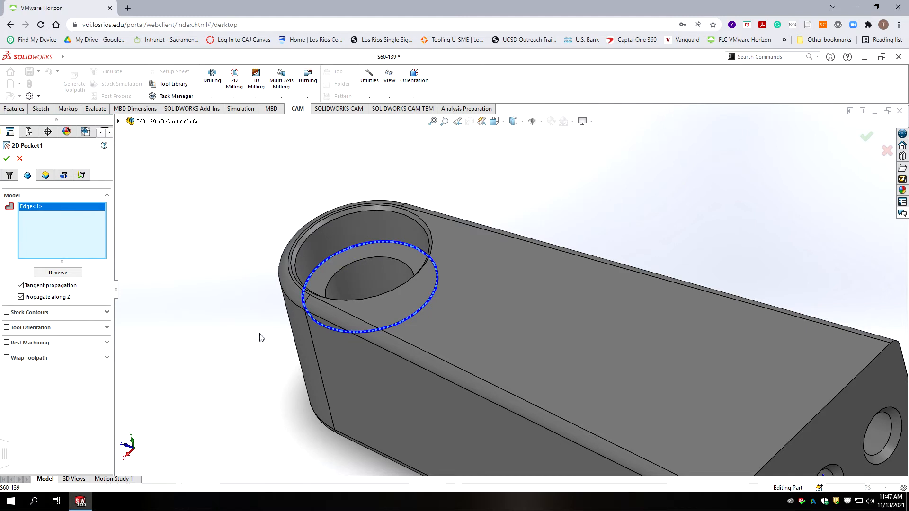
click(45, 176)
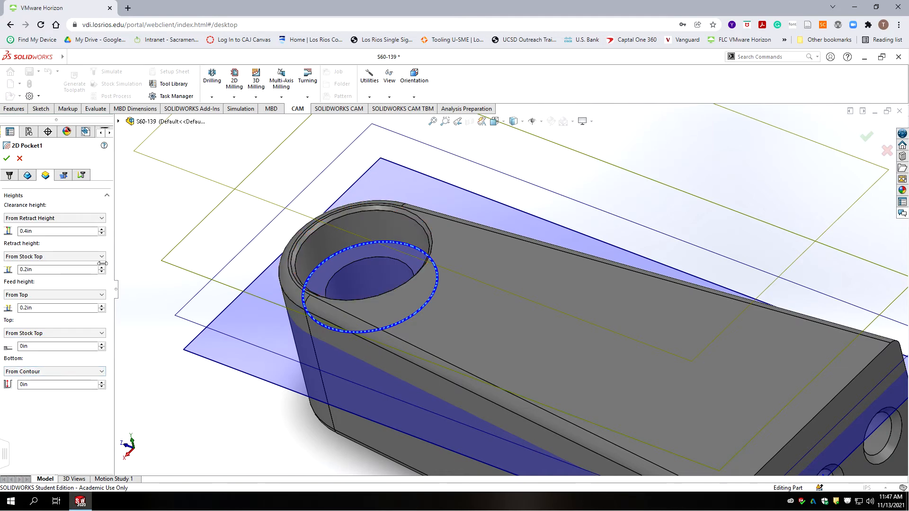
click(63, 175)
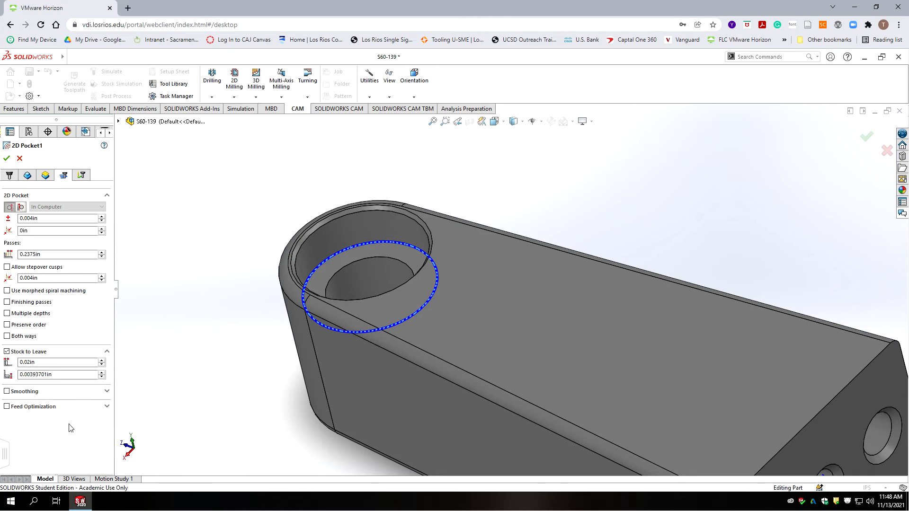
Step: Set the radial stock to leave to 0 and turn on smoothing
click(27, 362)
mouse_move(56, 376)
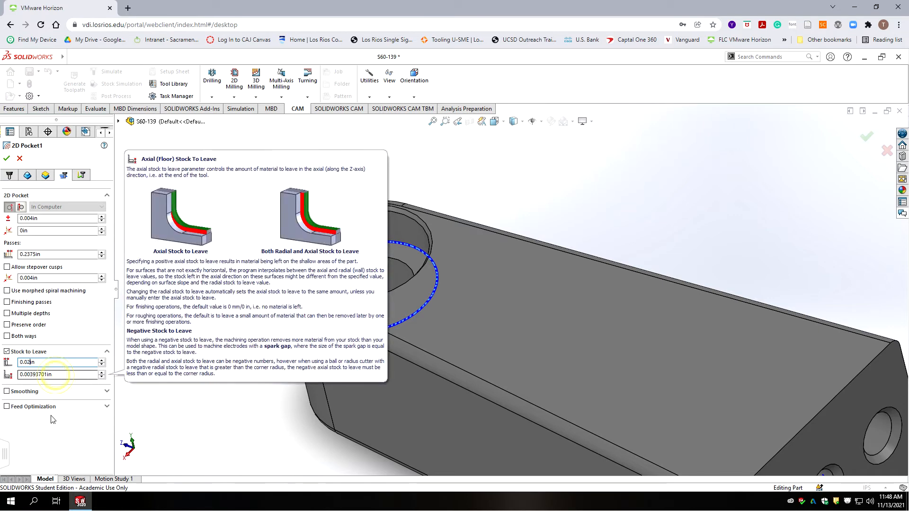
key(Tab)
text(0)
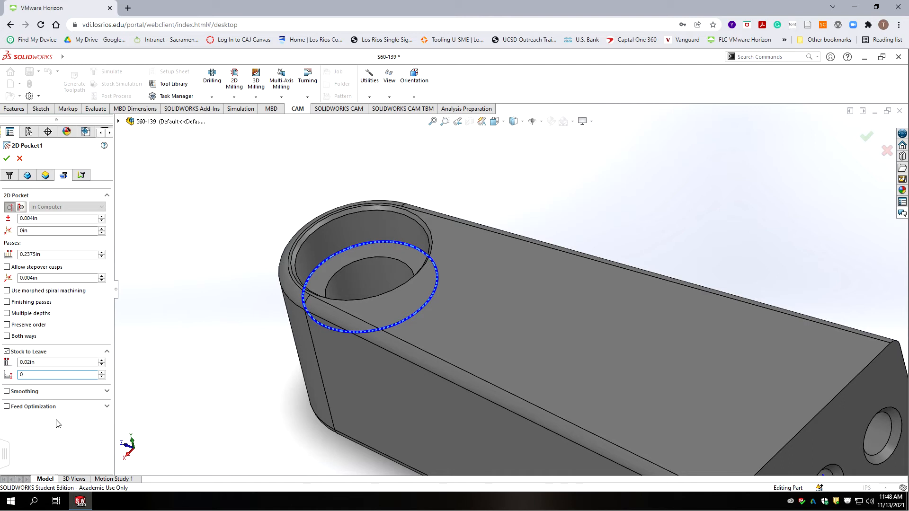
click(19, 391)
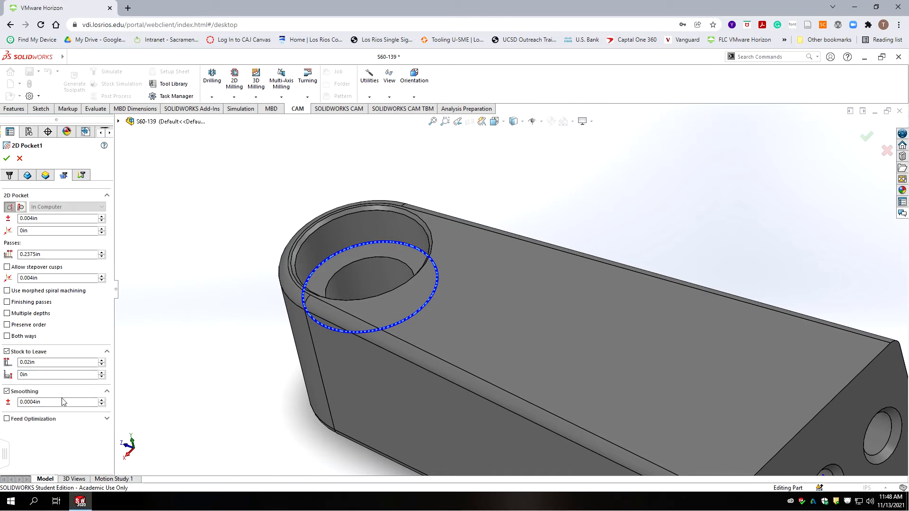
Step: Set the maximum stepover to 0.03 in
mouse_move(65, 330)
click(45, 256)
double_click(46, 254)
text(.25)
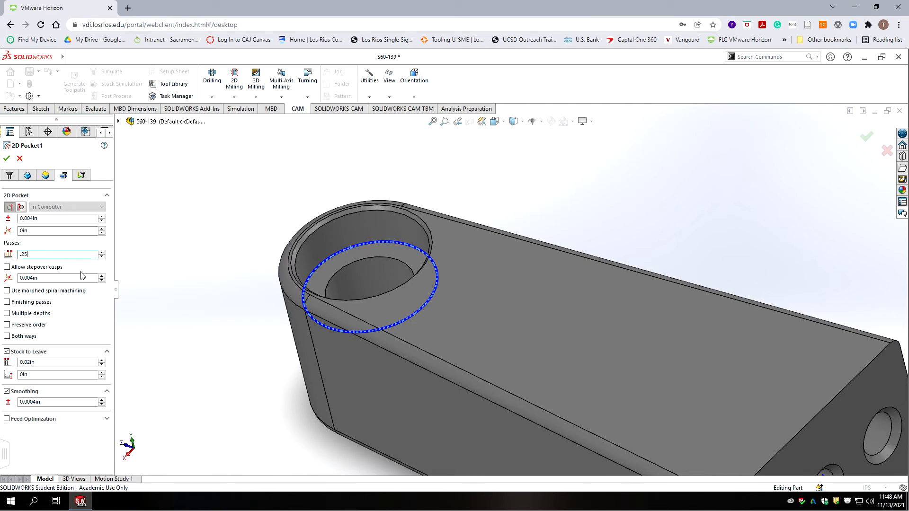
text(*.)
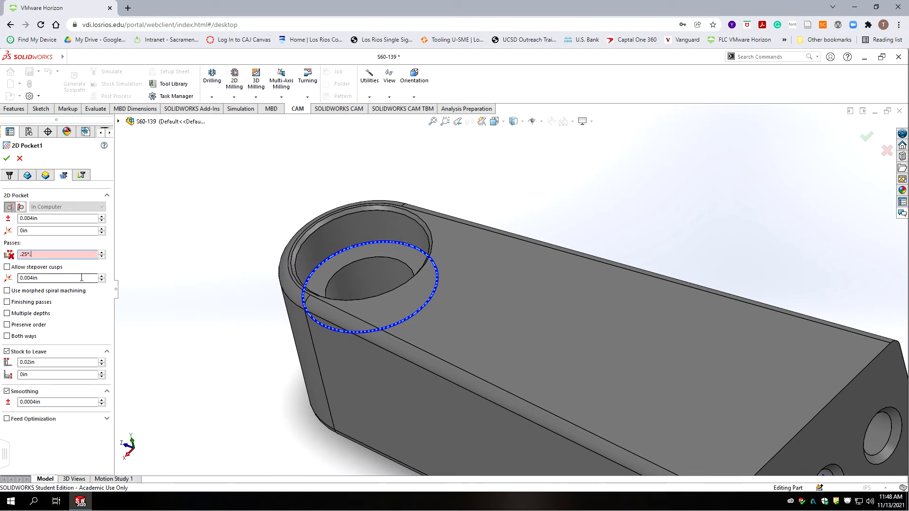
text(7)
click(81, 279)
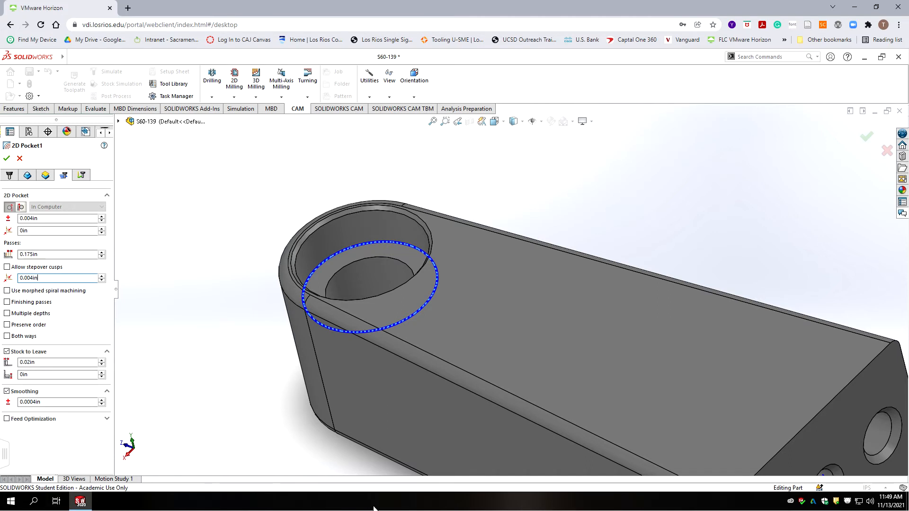
drag(44, 255, 14, 254)
text(.03)
Step: Enable multiple depths of 0.03 in with a 0.005 in finish step and even stepdowns
click(7, 314)
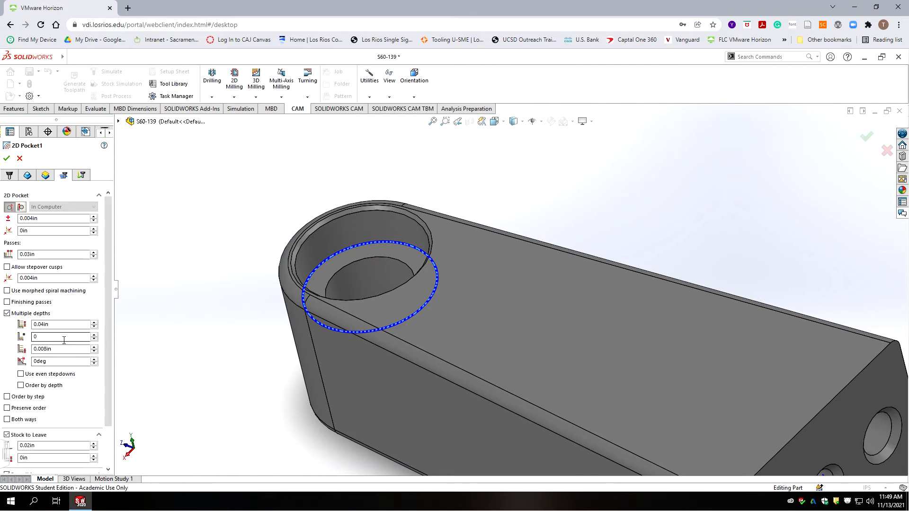
double_click(64, 325)
text(.03)
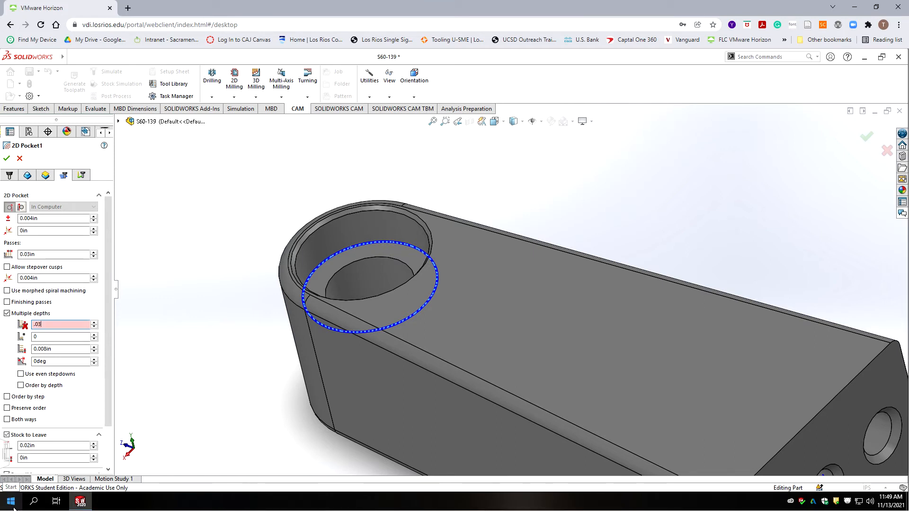
double_click(63, 351)
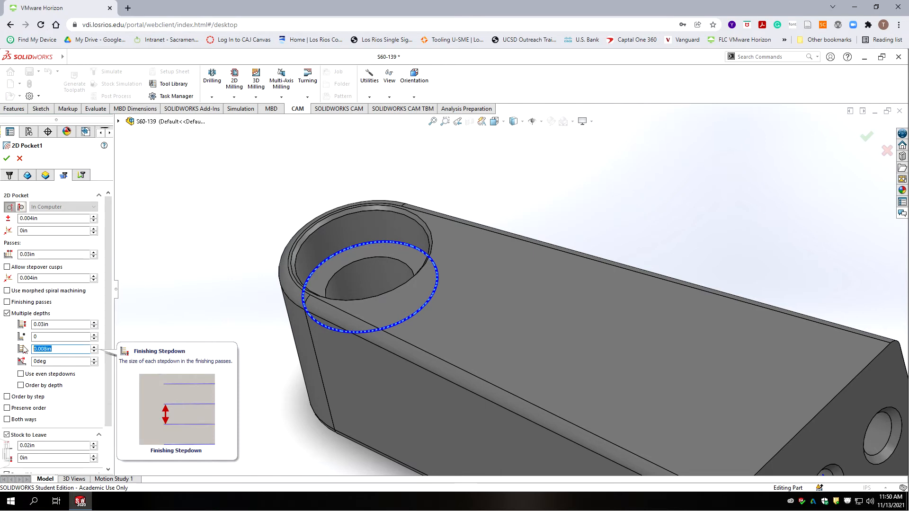
click(59, 349)
key(ctrl+a)
key(BackSpace)
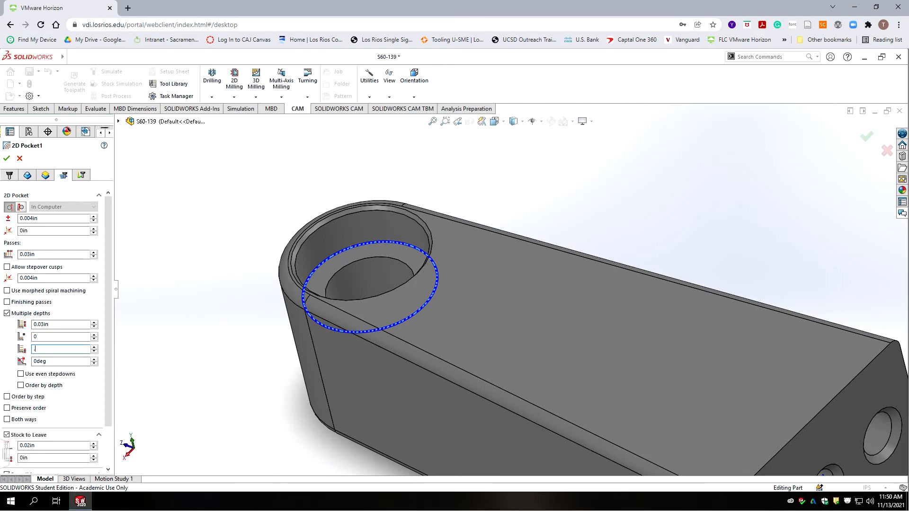
key(shift+Tab)
text(1)
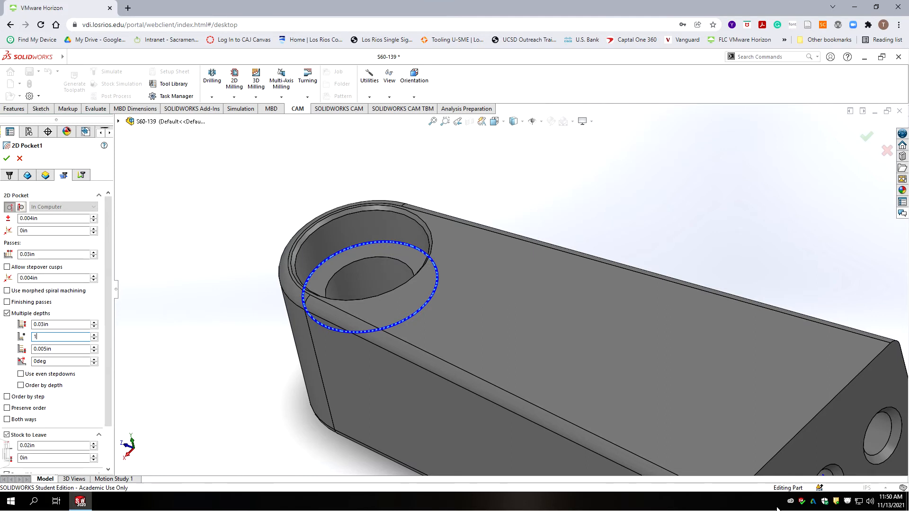
click(56, 323)
click(21, 374)
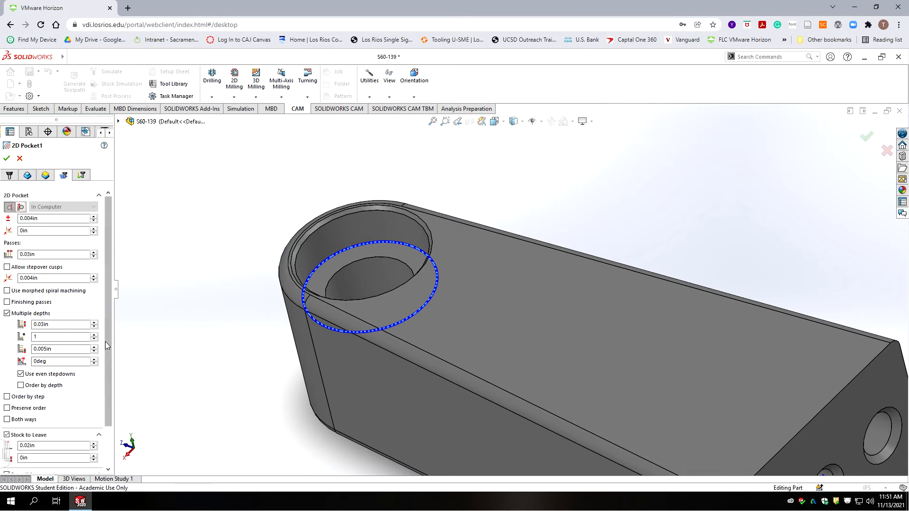
drag(105, 341, 112, 345)
Step: Reduce the pocket's lead-in values in the Links tab to 0.01 in and 0 in
click(83, 175)
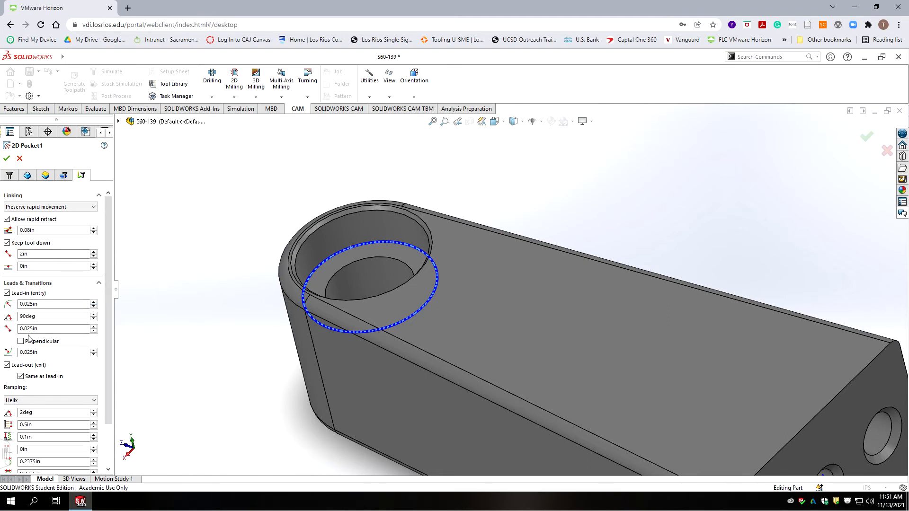
double_click(36, 353)
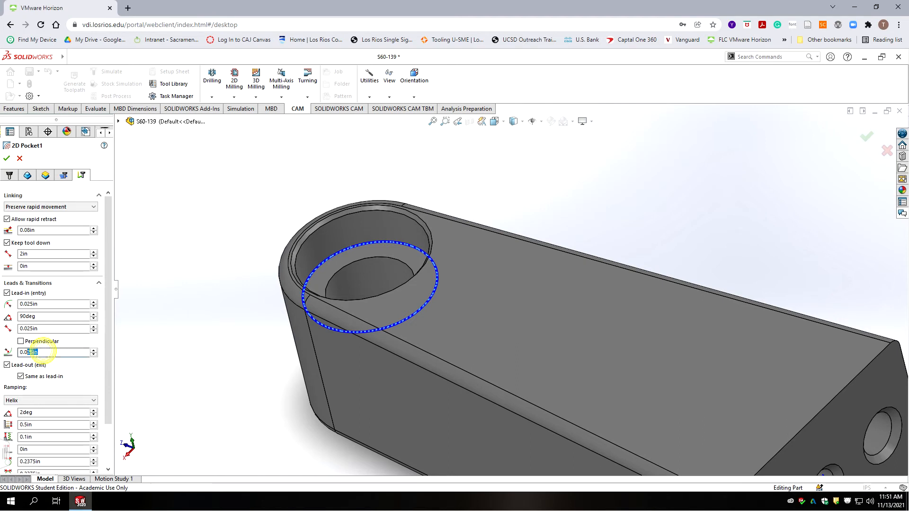
text(0)
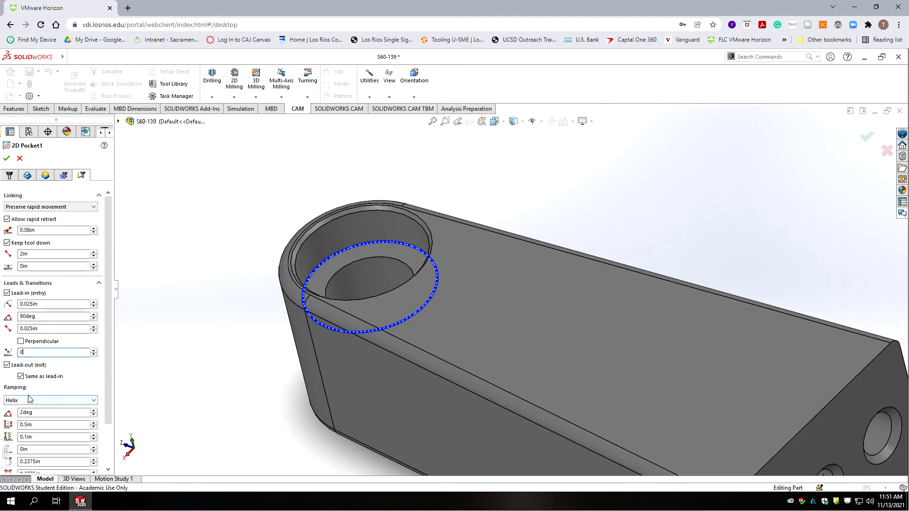
click(117, 363)
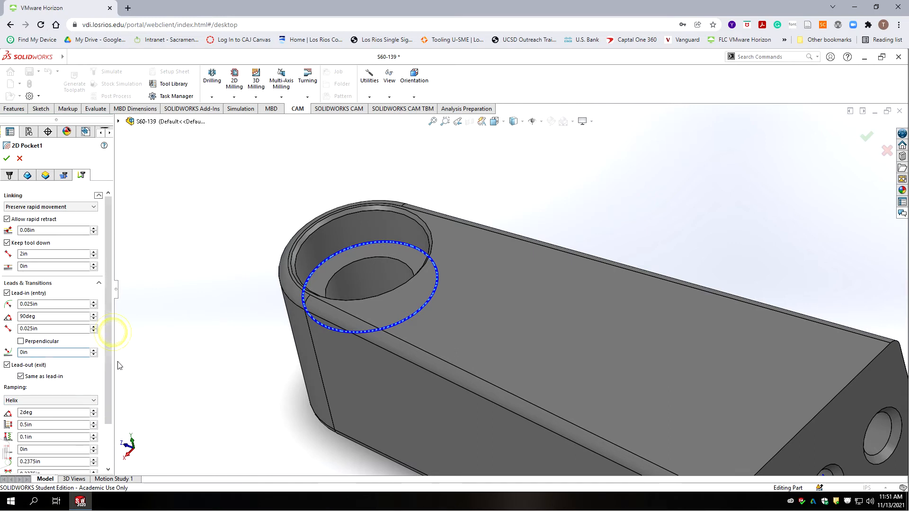
Step: Change the ramping type from Helix to Plunge
scroll(108, 379, down, 3)
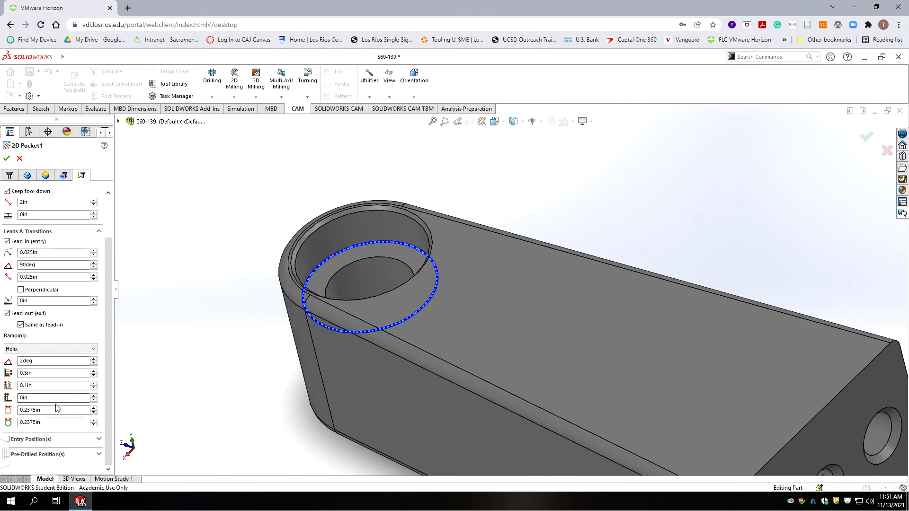
click(44, 410)
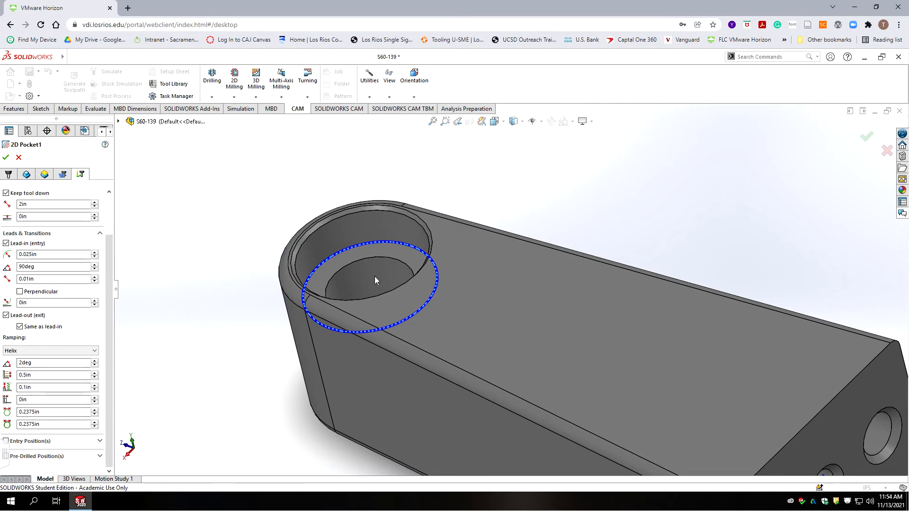
click(95, 351)
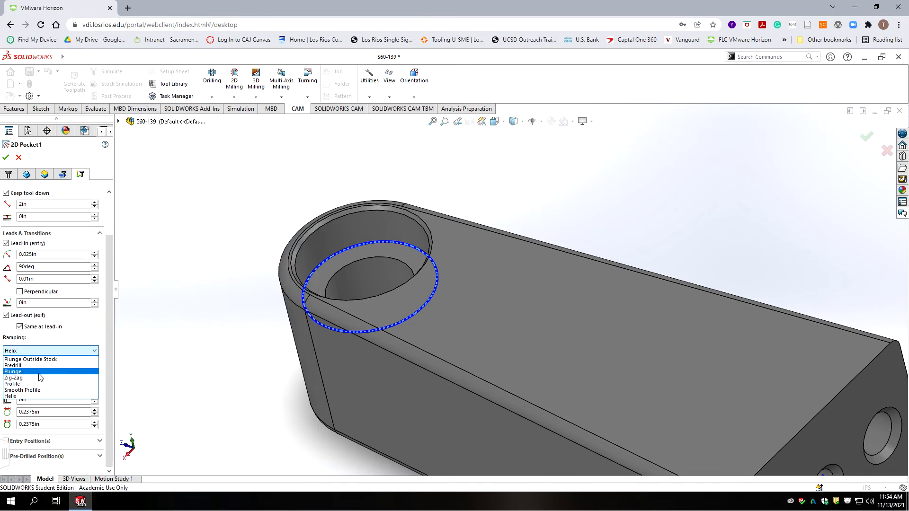
click(39, 371)
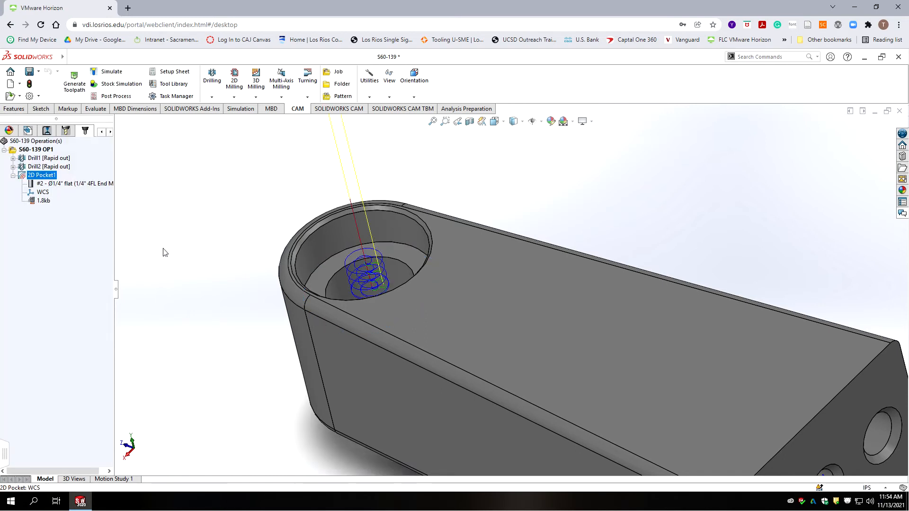
Step: Zoom in to inspect 2D Pocket1's toolpath in the counterbore and collapse its node
scroll(394, 265, down, 1)
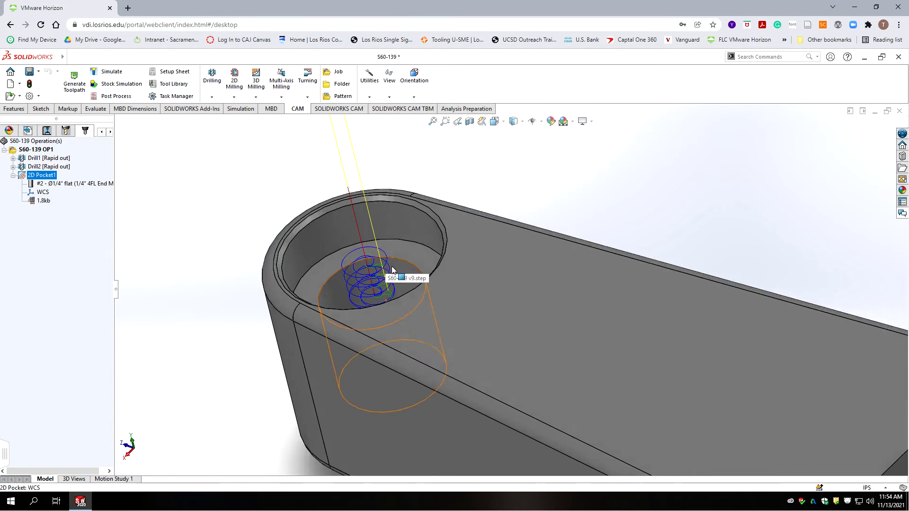
scroll(418, 276, down, 8)
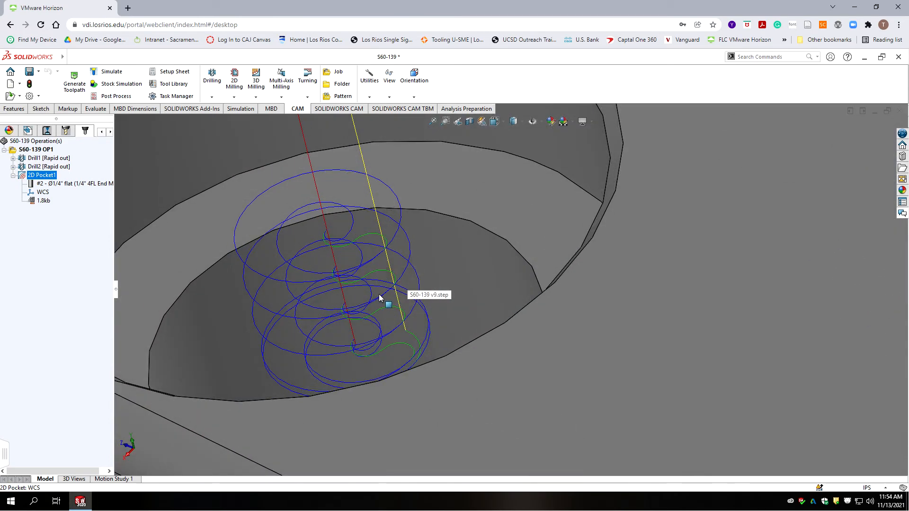
scroll(415, 319, up, 10)
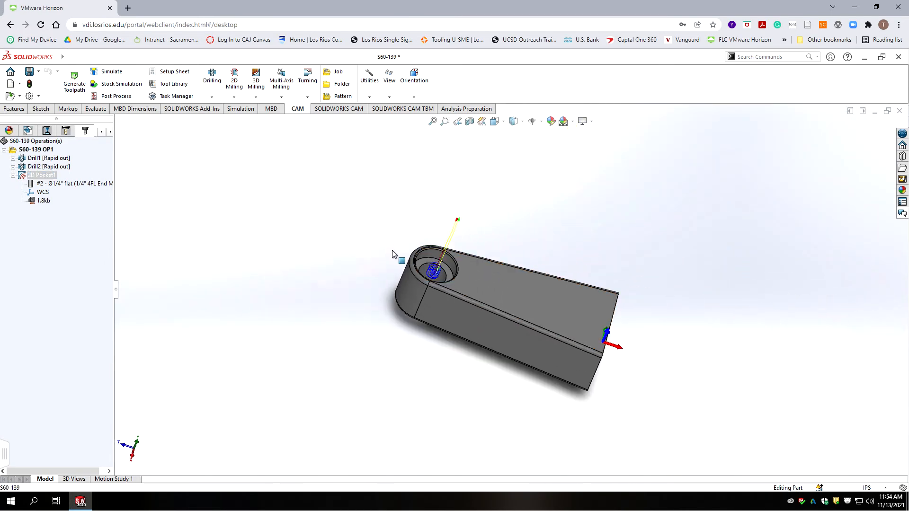
scroll(464, 274, down, 9)
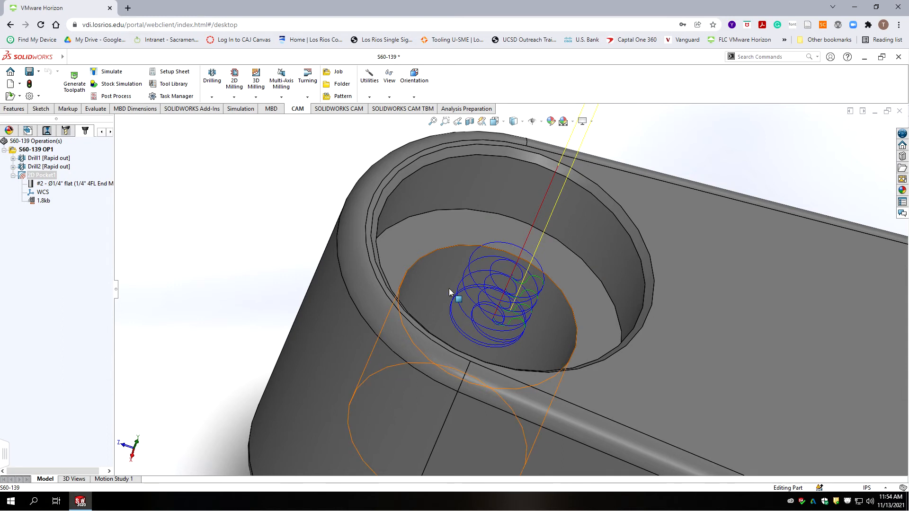
click(12, 175)
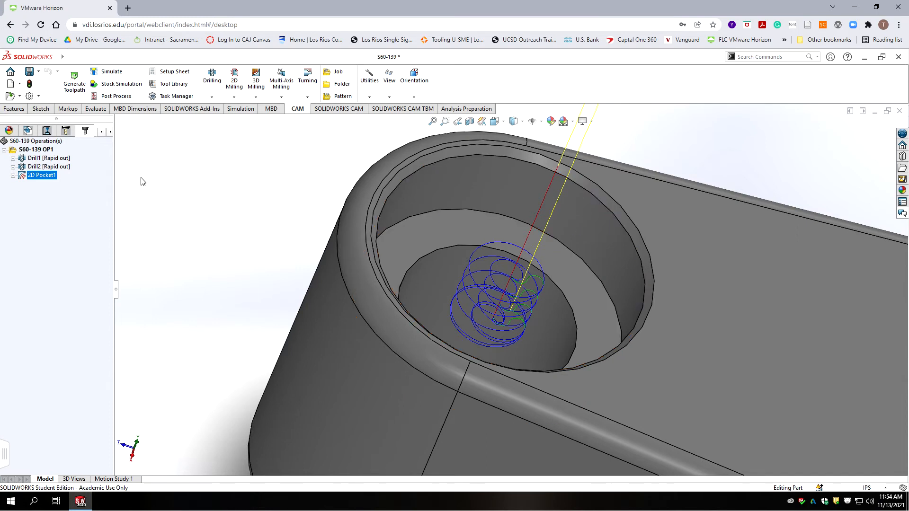
click(235, 97)
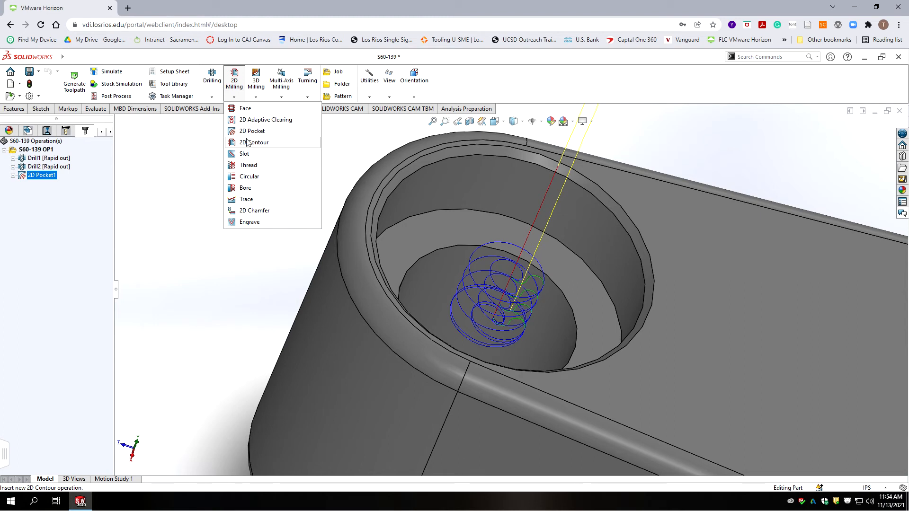
Step: Add 2D Contour1 on the hole's circular edge with Wear compensation and a repeat finishing pass
click(247, 142)
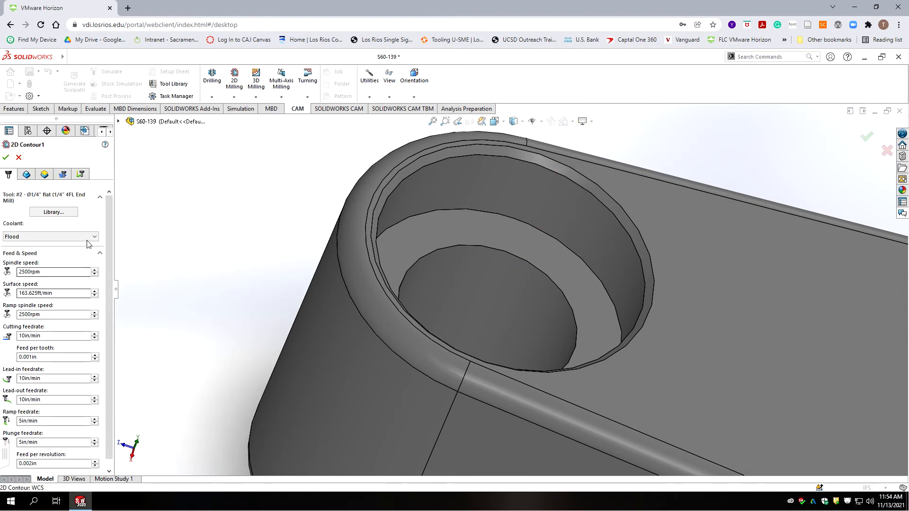
click(466, 211)
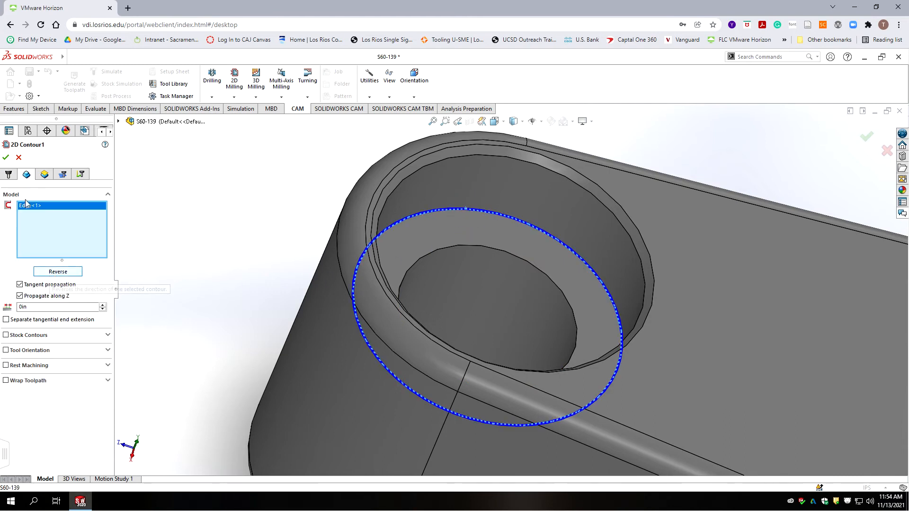
click(49, 176)
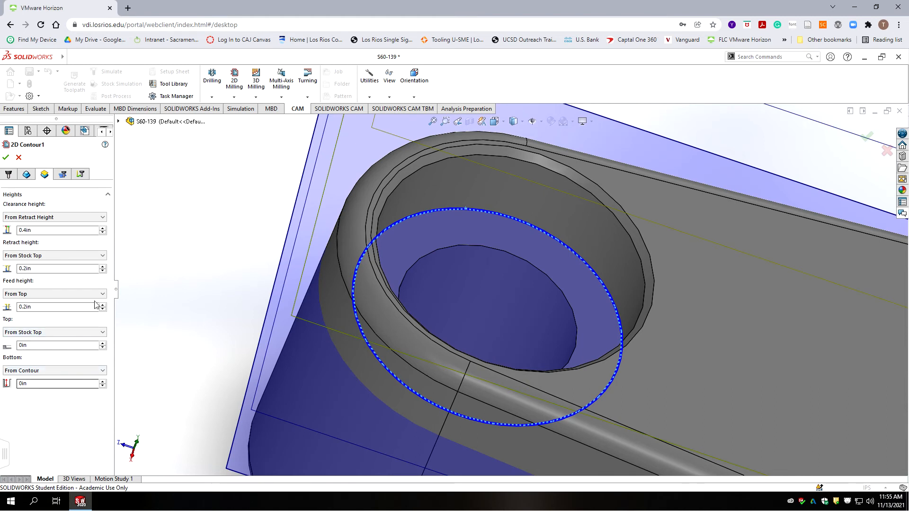
click(62, 175)
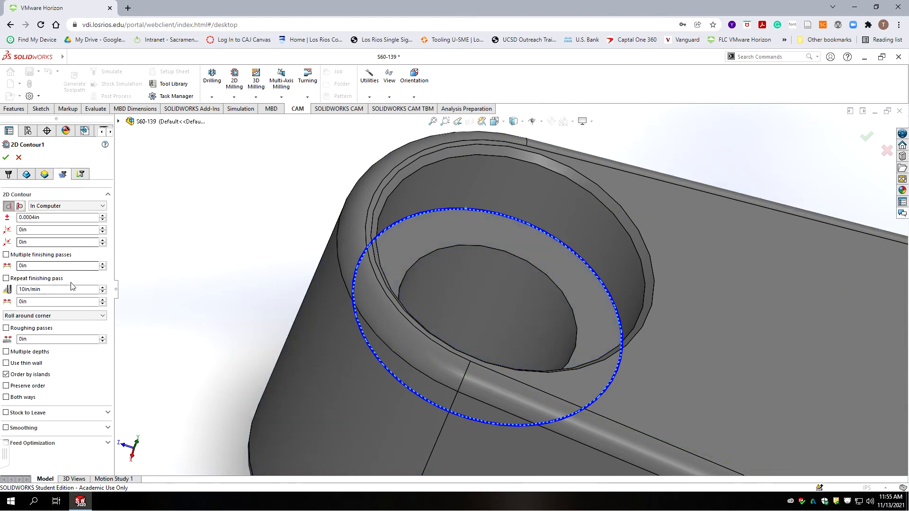
click(56, 206)
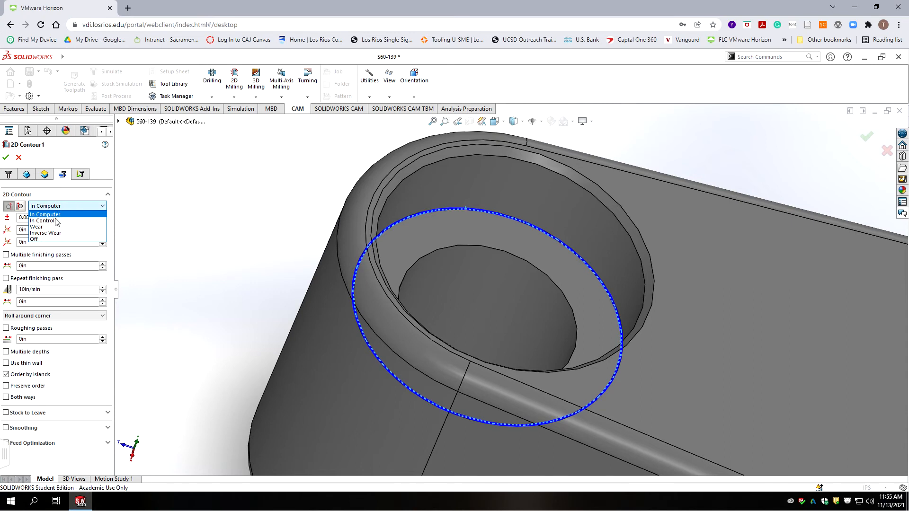
click(38, 227)
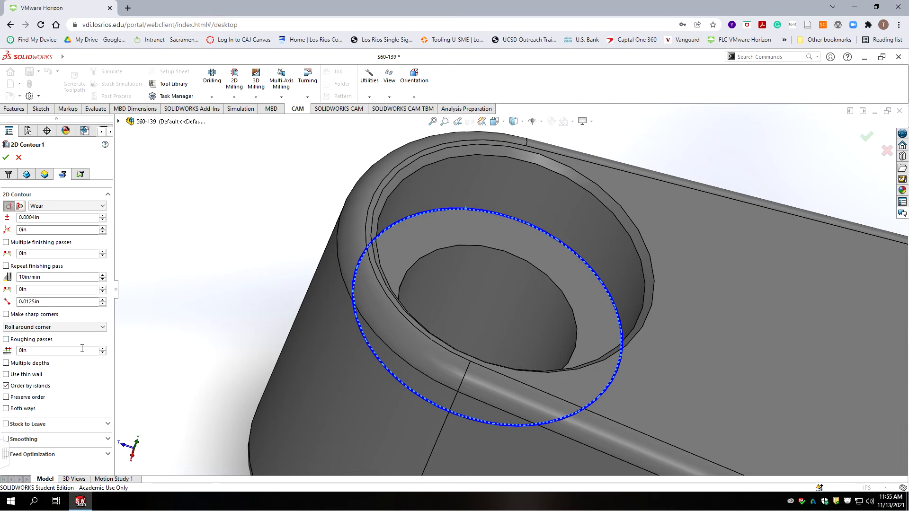
click(6, 266)
Step: Turn on smoothing for 2D Contour1, review its Links settings, and accept the operation
click(5, 439)
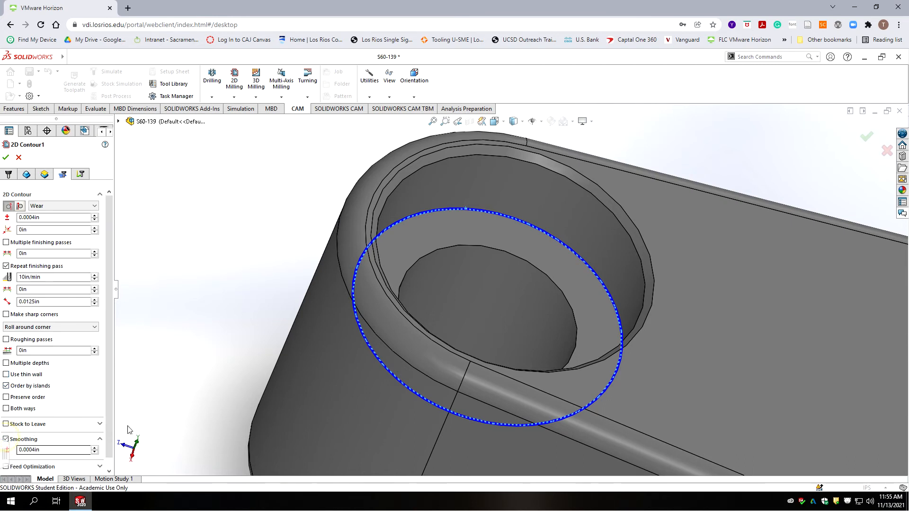
click(81, 174)
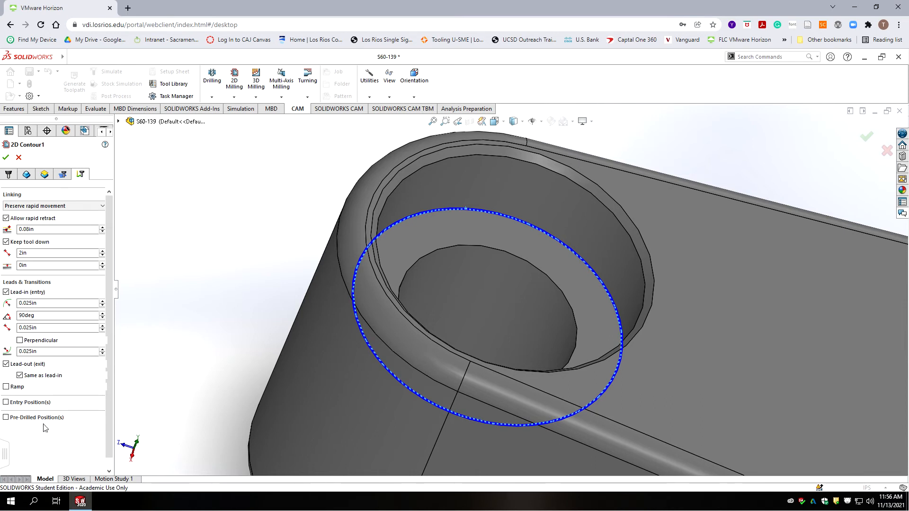
click(6, 157)
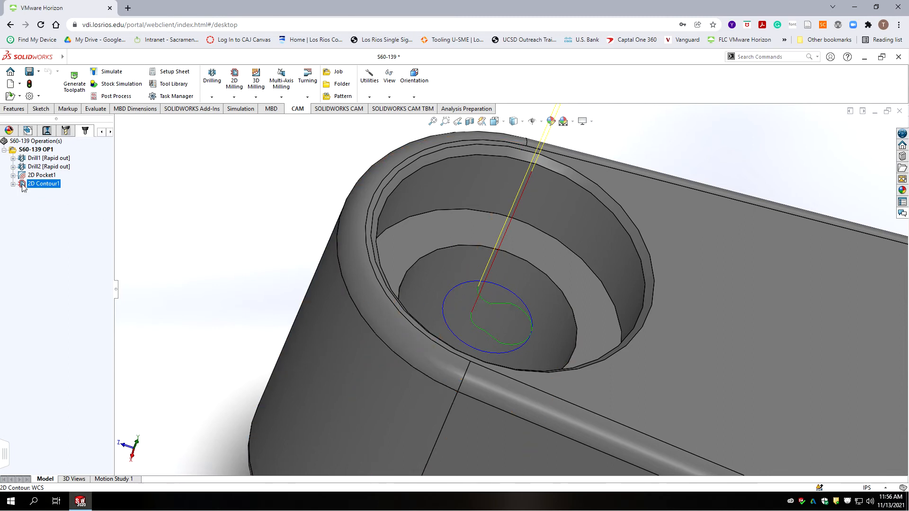
Step: Edit 2D Contour1 to change its last lead-in value from 0.025in to 0 and re-accept it
right_click(56, 191)
right_click(44, 183)
click(62, 187)
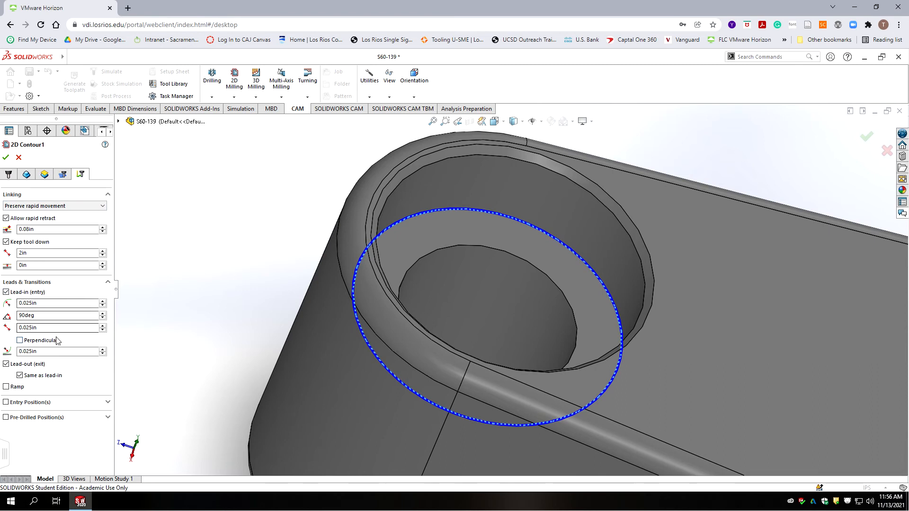
double_click(55, 352)
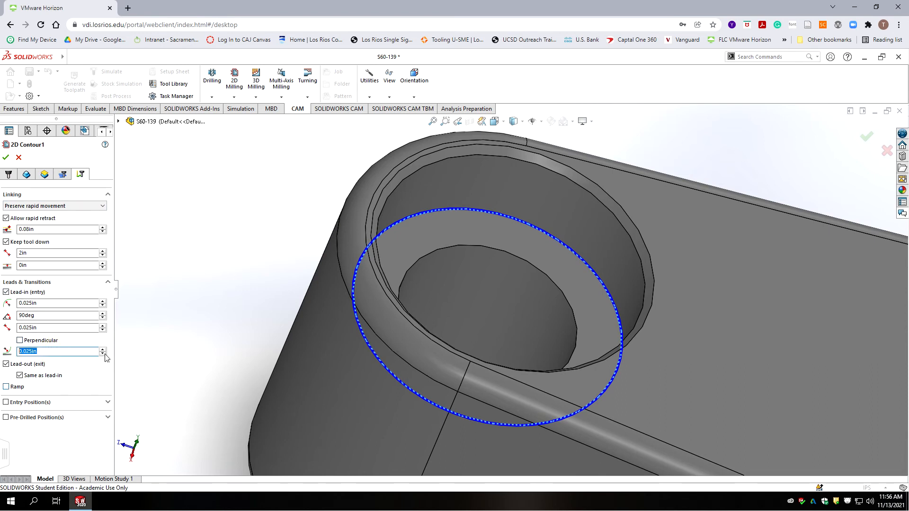
text(0)
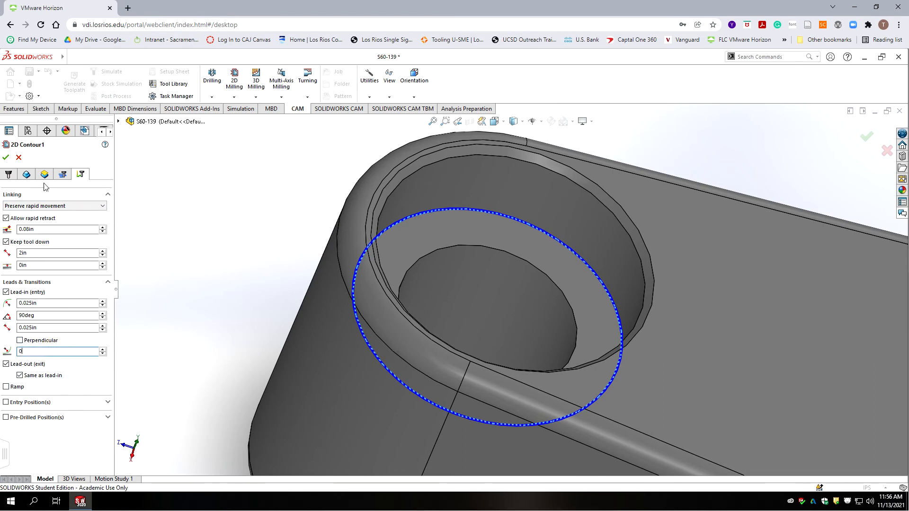
click(6, 157)
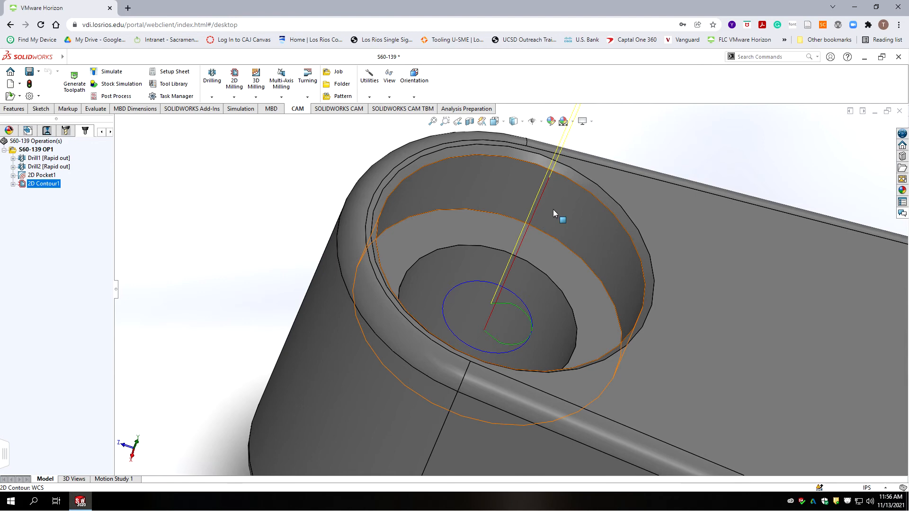
Step: Rename 2D Contour1 in the operation tree to '2D Finish Contour'
scroll(442, 276, up, 10)
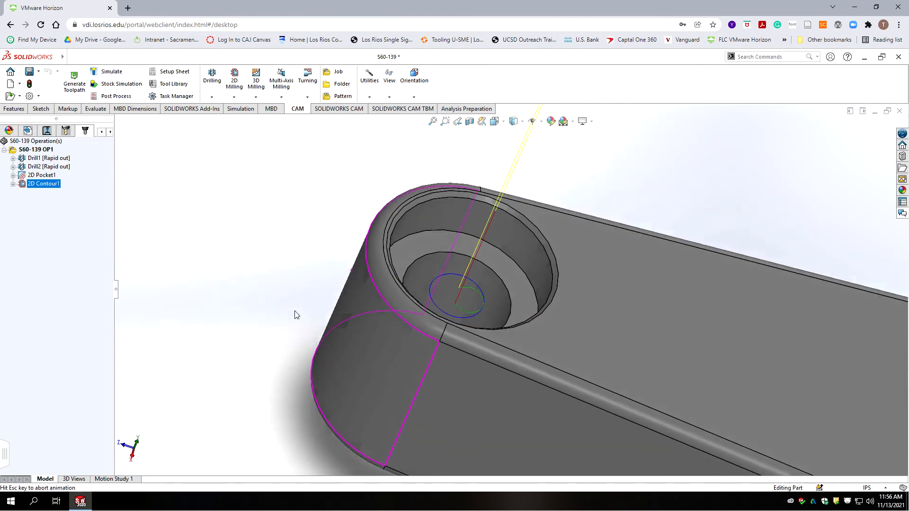
scroll(484, 282, down, 3)
scroll(482, 284, up, 3)
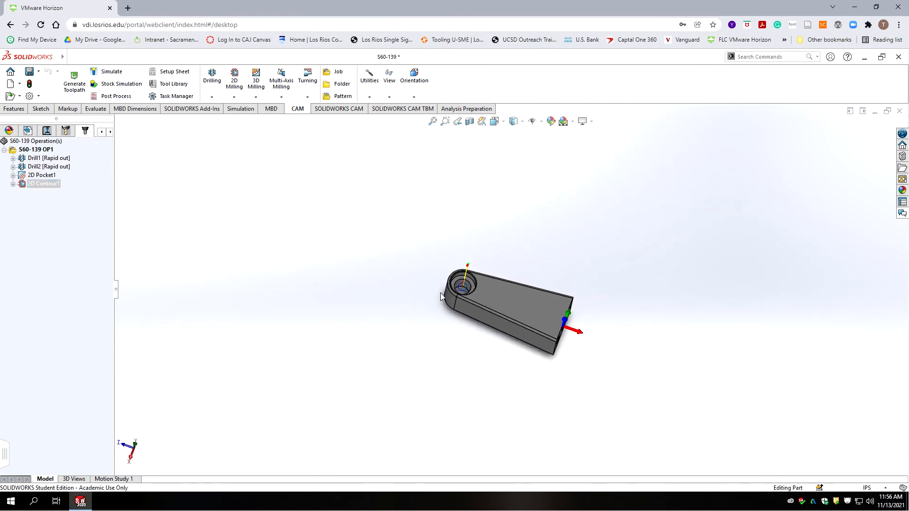
scroll(479, 287, down, 5)
scroll(544, 275, down, 8)
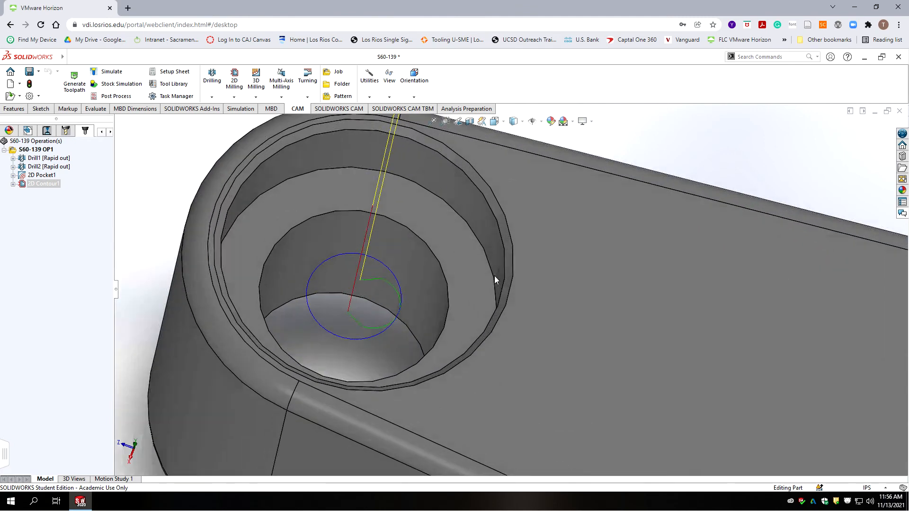
click(49, 184)
click(50, 184)
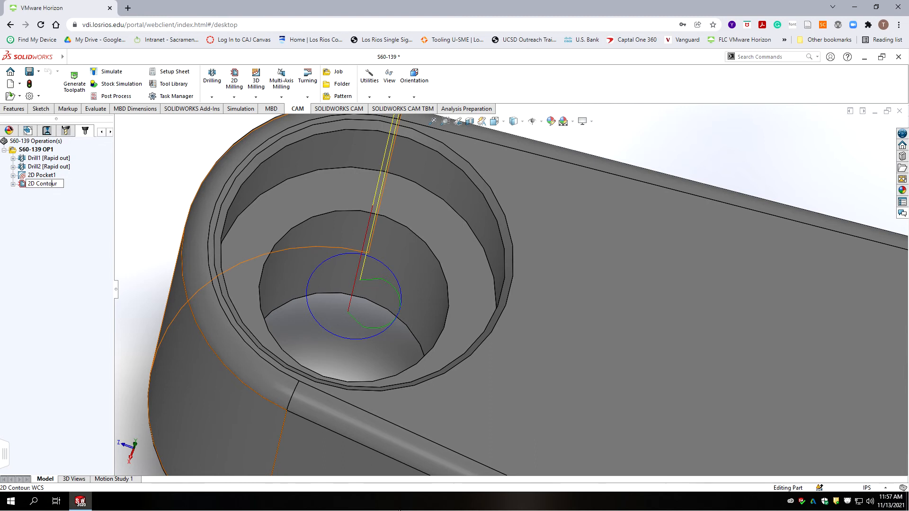
text(Fubus)
key(BackSpace)
key(BackSpace)
key(BackSpace)
key(BackSpace)
text(ub)
key(BackSpace)
key(BackSpace)
text(nish)
Step: Commit the 2D Finish Contour name and orbit the part to view its other end
click(52, 259)
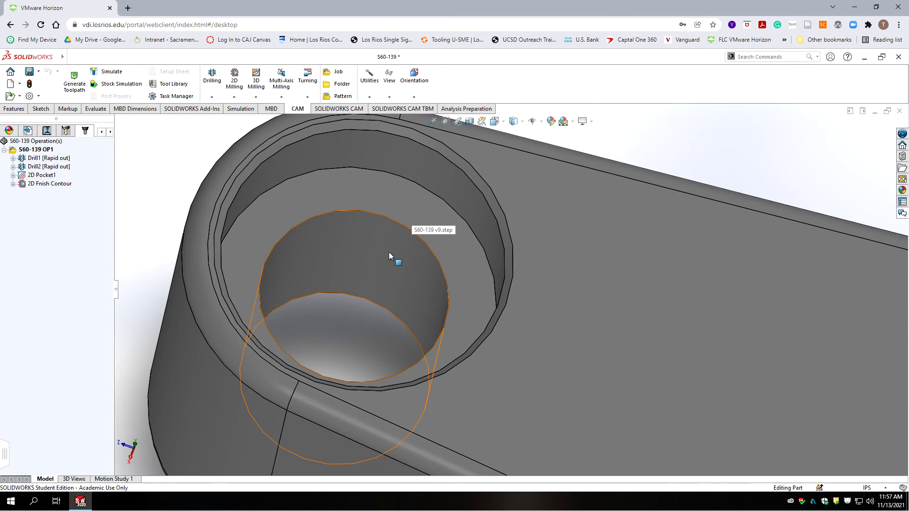
scroll(388, 252, up, 10)
scroll(707, 346, down, 5)
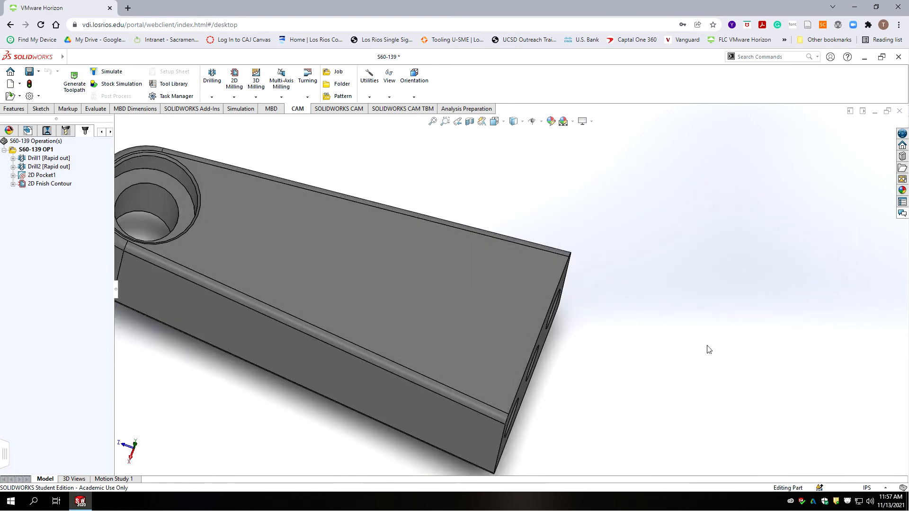
middle_drag(600, 345, 595, 304)
scroll(413, 327, up, 2)
ctrl+middle_drag(415, 327, 471, 307)
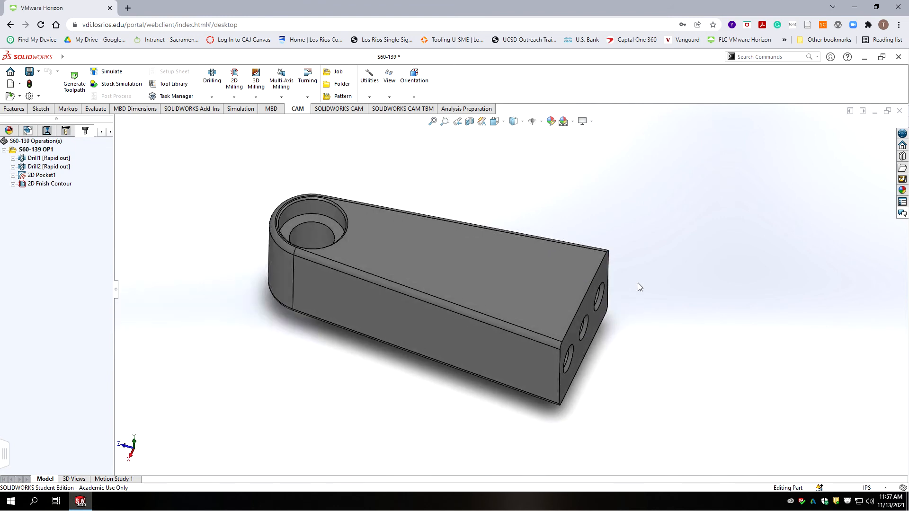
scroll(636, 279, down, 2)
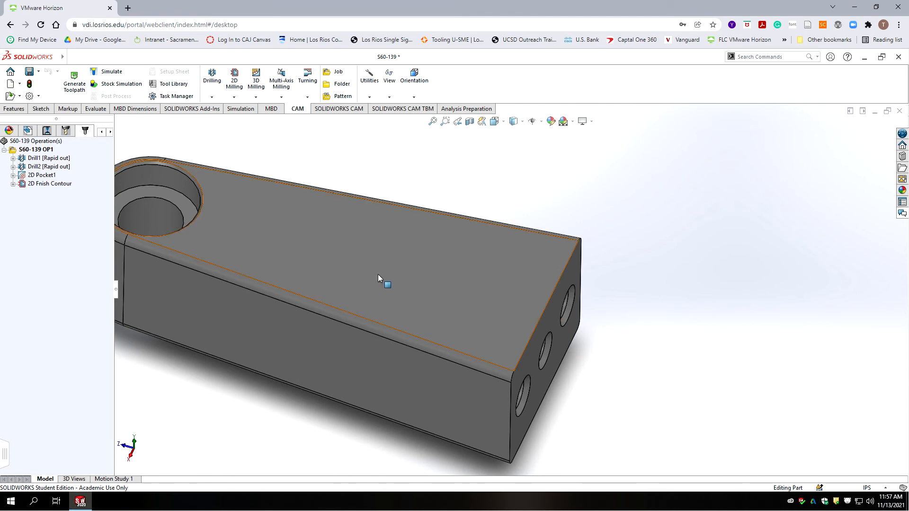
scroll(377, 274, up, 2)
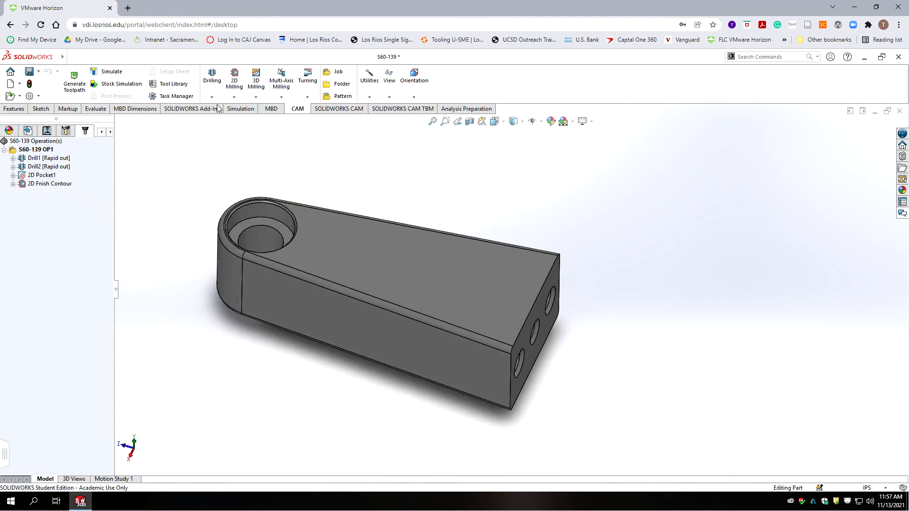
Step: Add a new 2D Contour operation from the 2D milling operations list
click(212, 98)
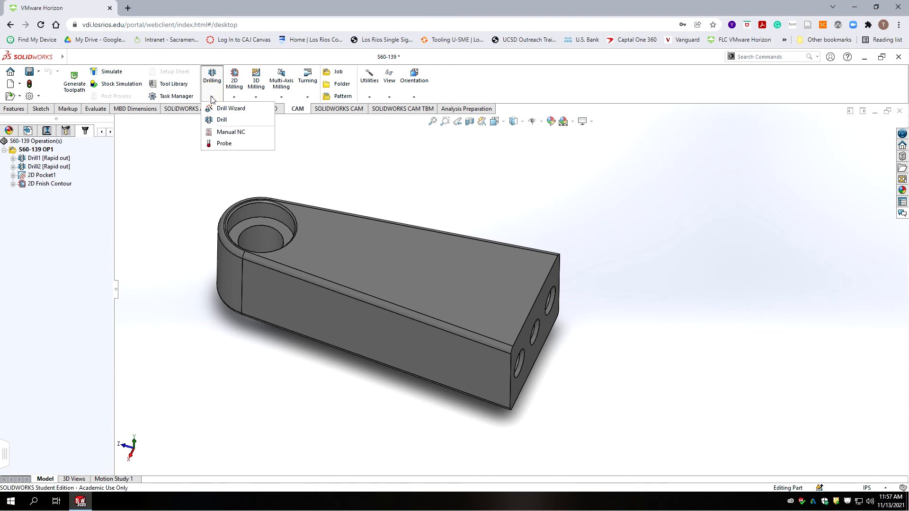
mouse_move(237, 94)
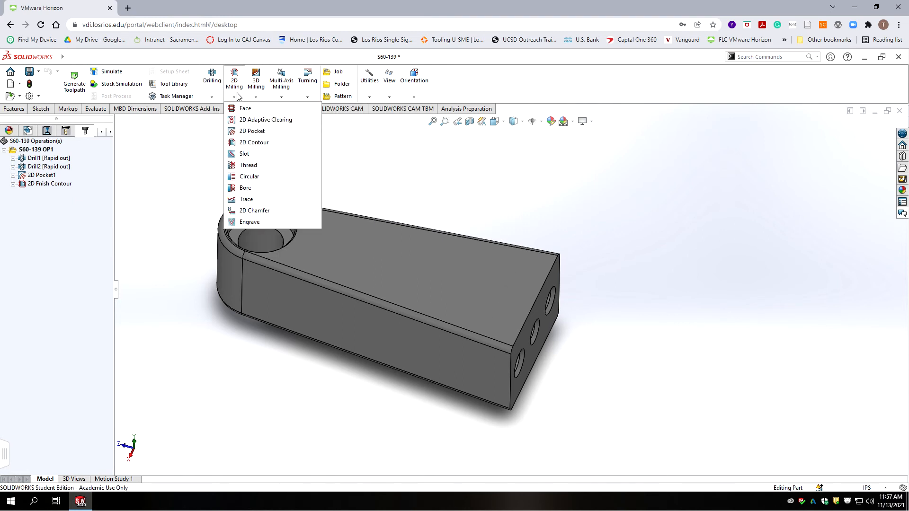
click(247, 135)
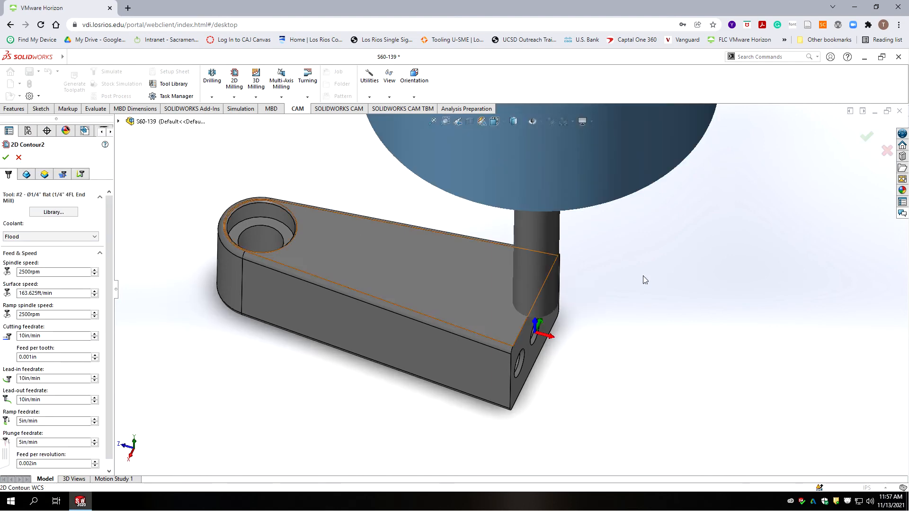
Step: Select the bottom edge of the angled three-hole end face as 2D Contour2's contour (Edge<1>)
scroll(561, 335, down, 3)
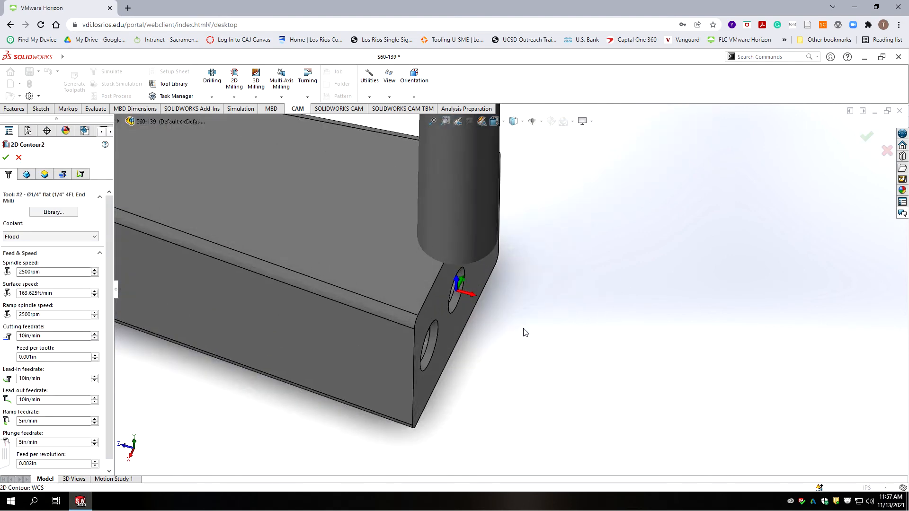
middle_drag(345, 327, 312, 276)
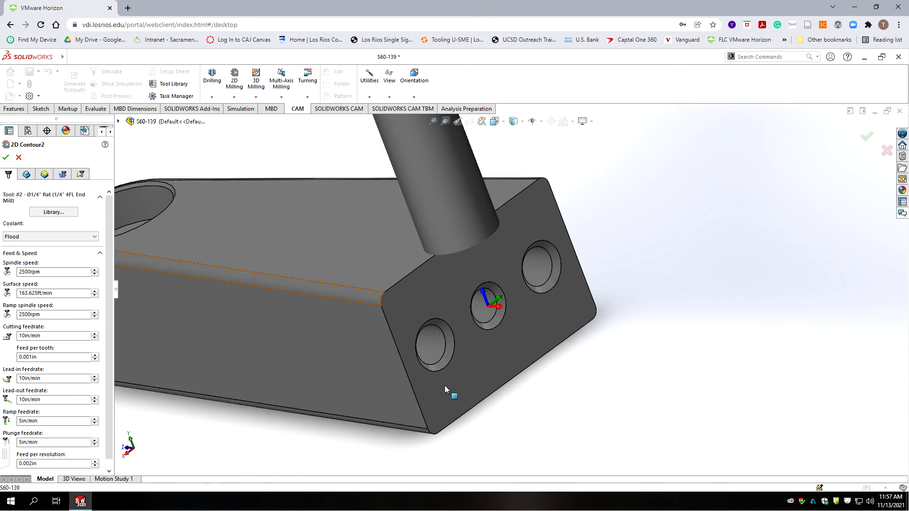
click(595, 314)
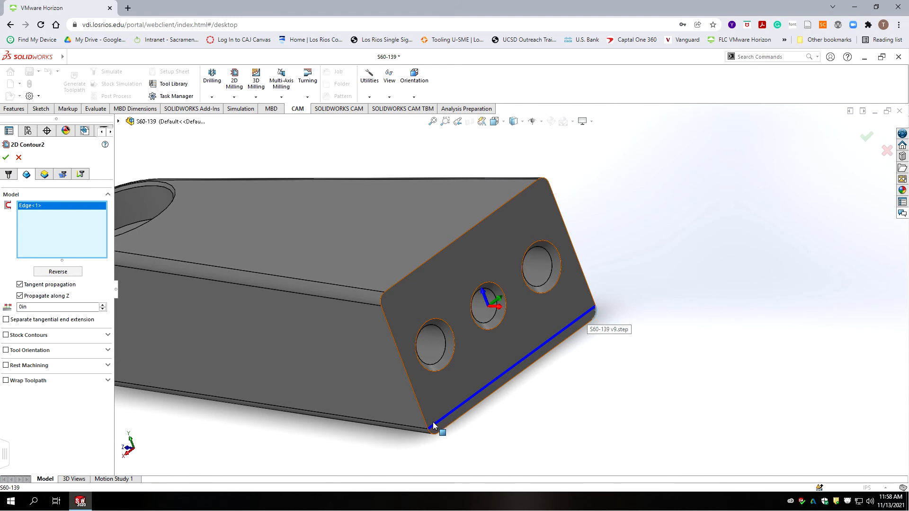
Step: Set 2D Contour2's bottom height to From Model Bottom with a -.01in offset
click(44, 174)
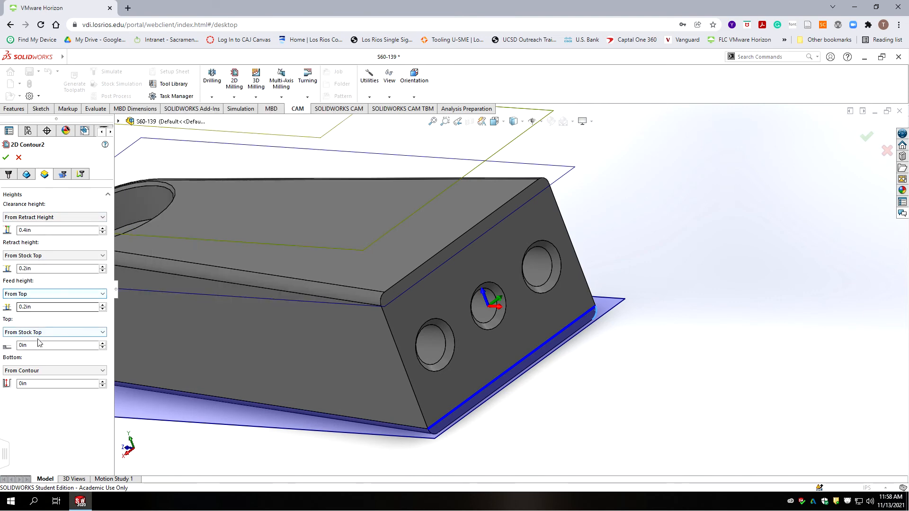
click(56, 370)
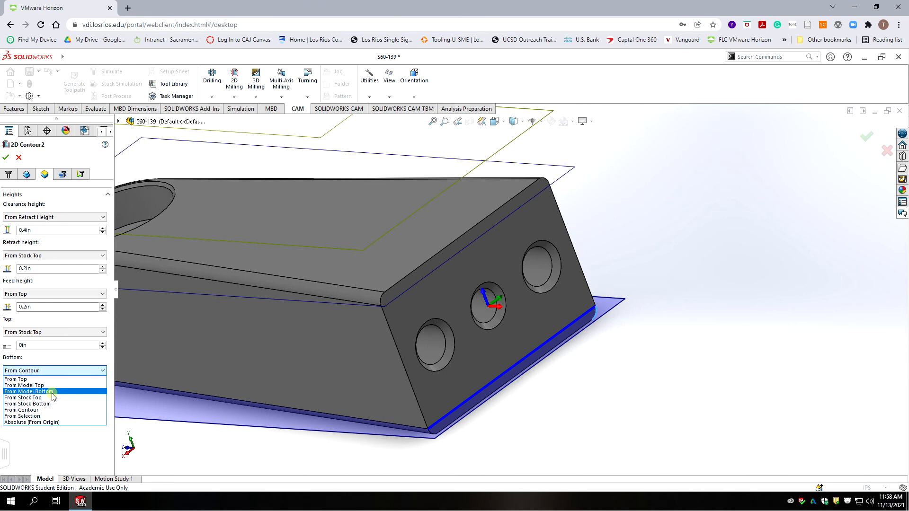
click(53, 391)
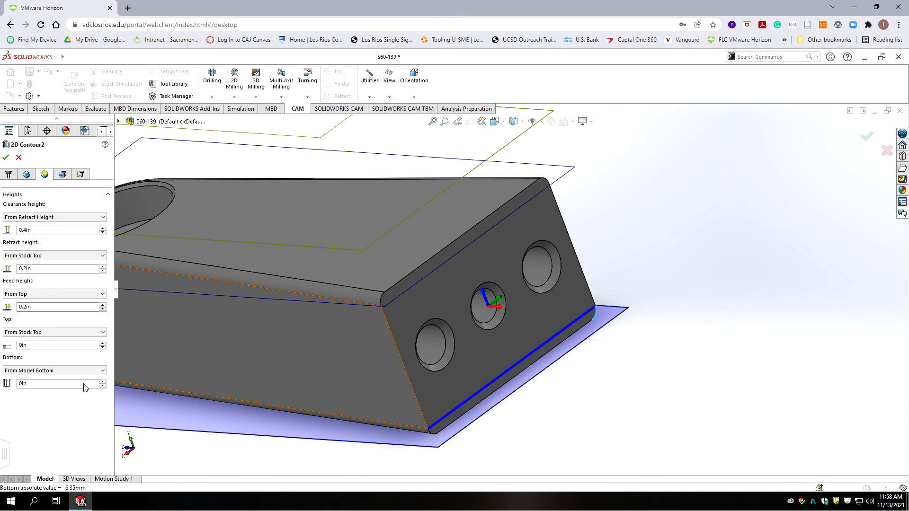
drag(49, 383, 21, 386)
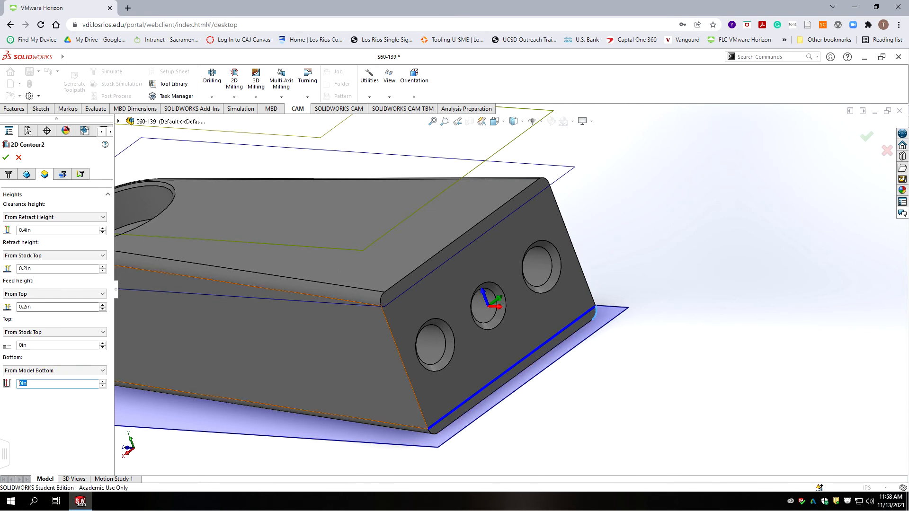
text(-.01)
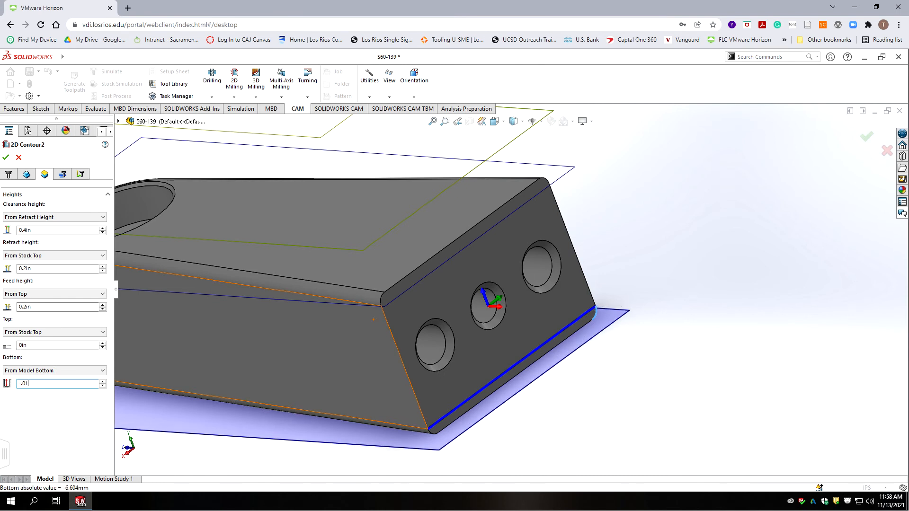
click(63, 175)
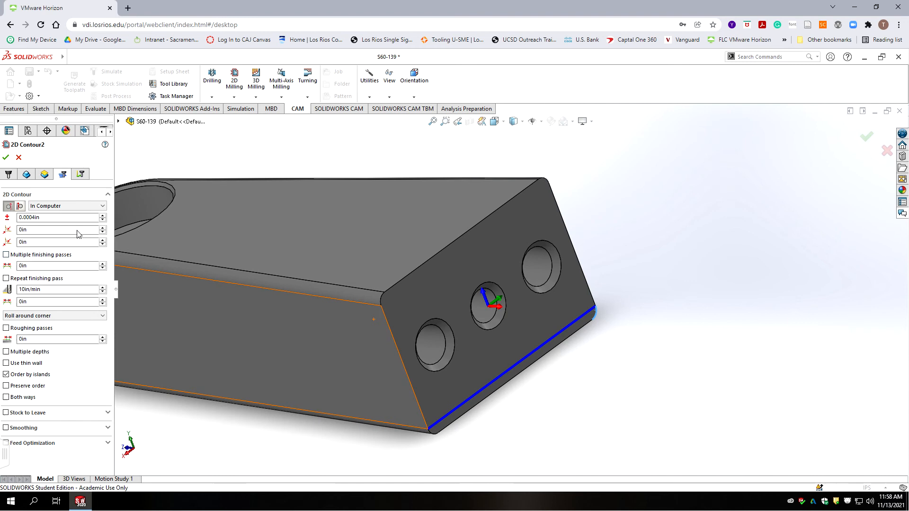
Step: Set 2D Contour2's cutter compensation to Wear
click(59, 206)
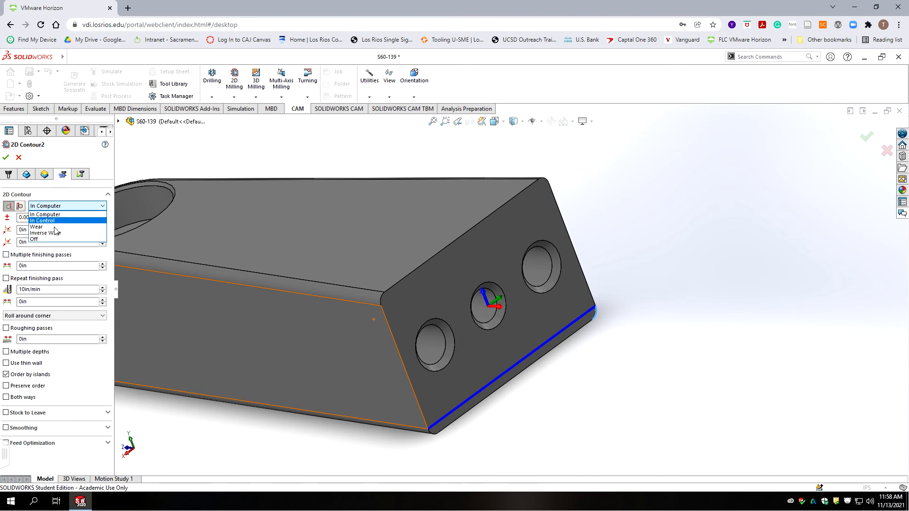
click(56, 232)
click(57, 206)
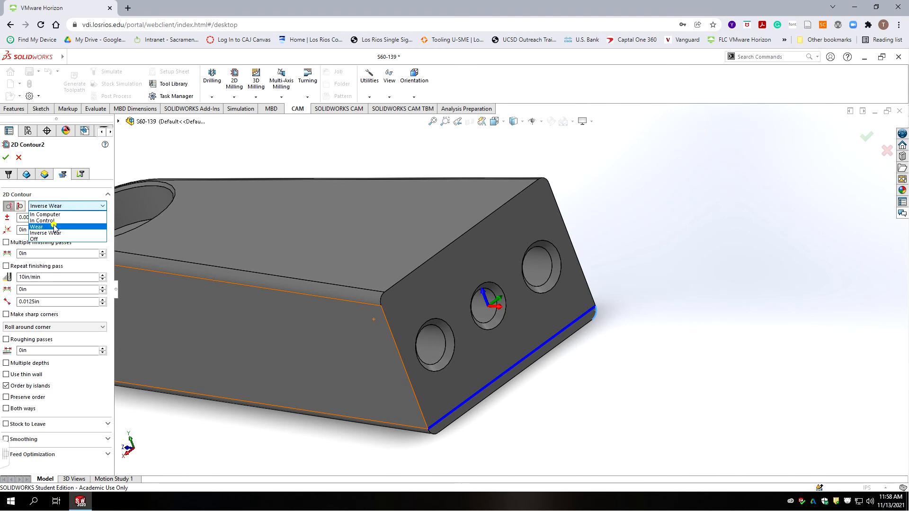
click(56, 227)
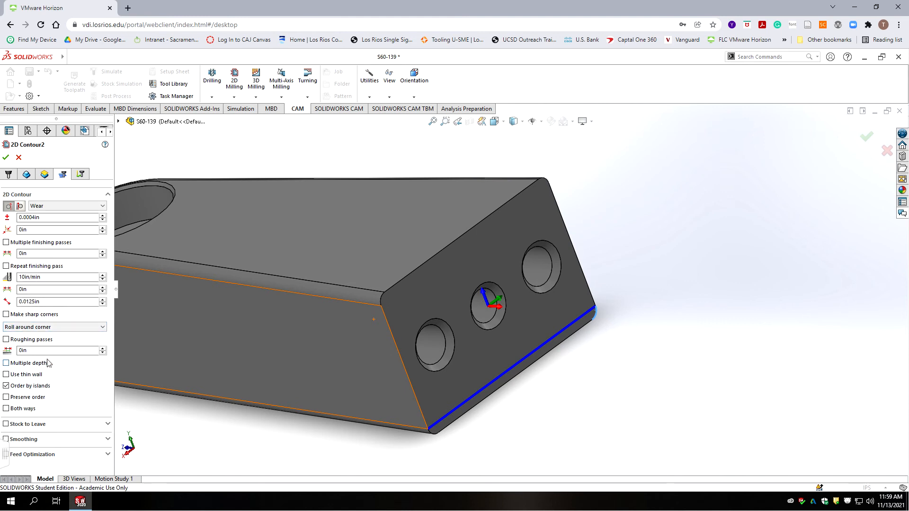
Step: Enable roughing passes and change the roughing stepover from 0.2375in to 0.03in
click(6, 340)
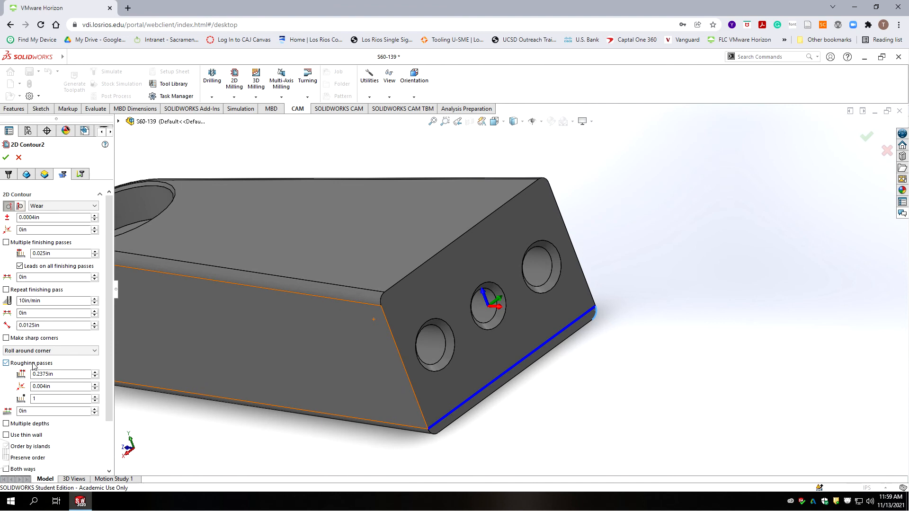
drag(111, 313, 111, 376)
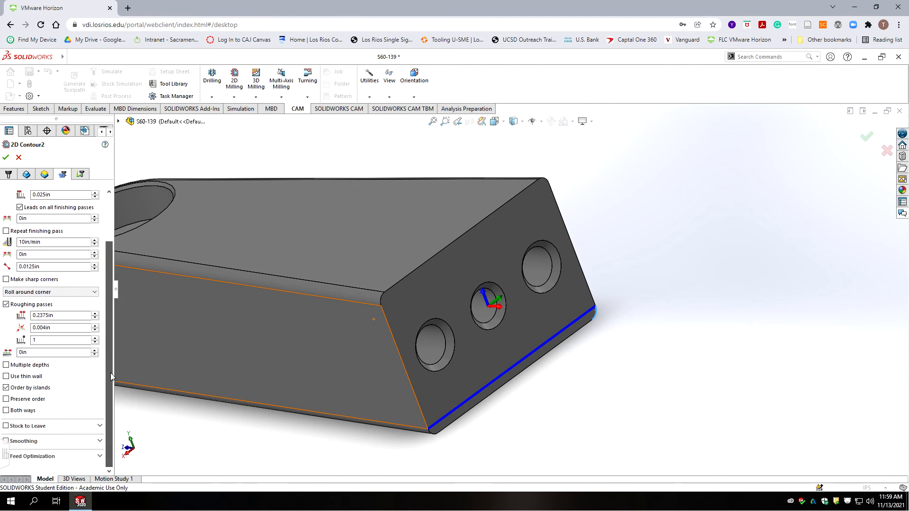
click(58, 315)
double_click(58, 316)
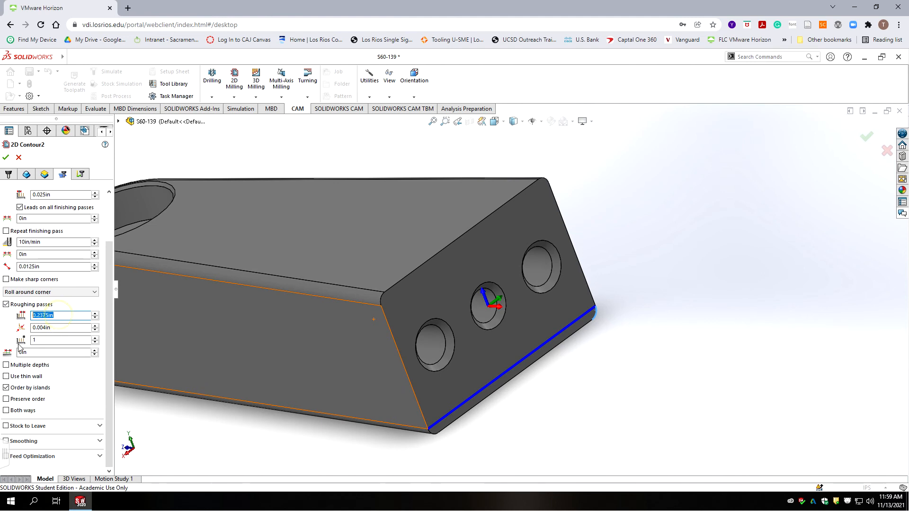
text(03)
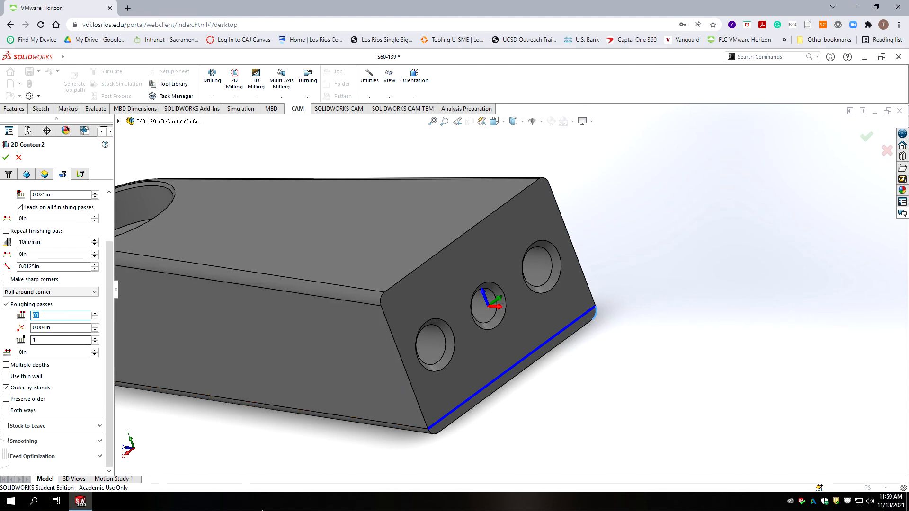
click(60, 340)
key(Tab)
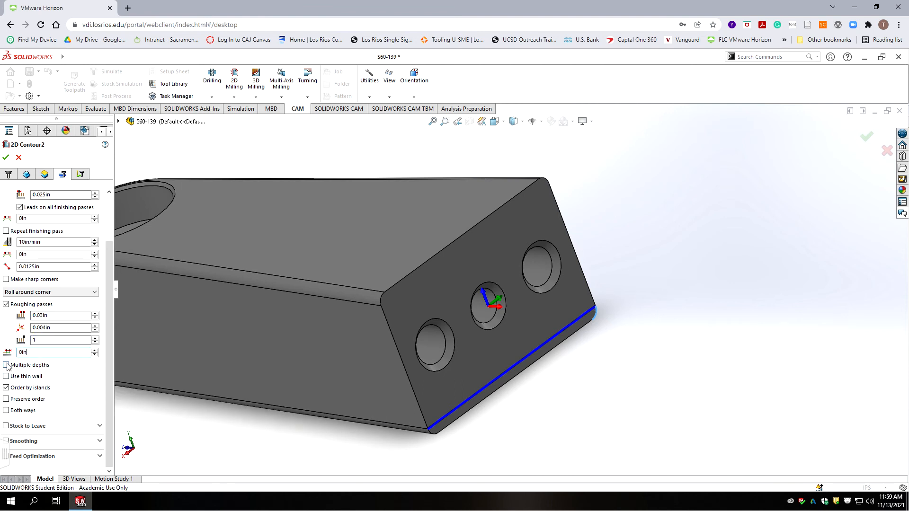
Step: Enable multiple 0.03in depths, finishing only at final depth with even stepdowns
click(6, 365)
click(69, 375)
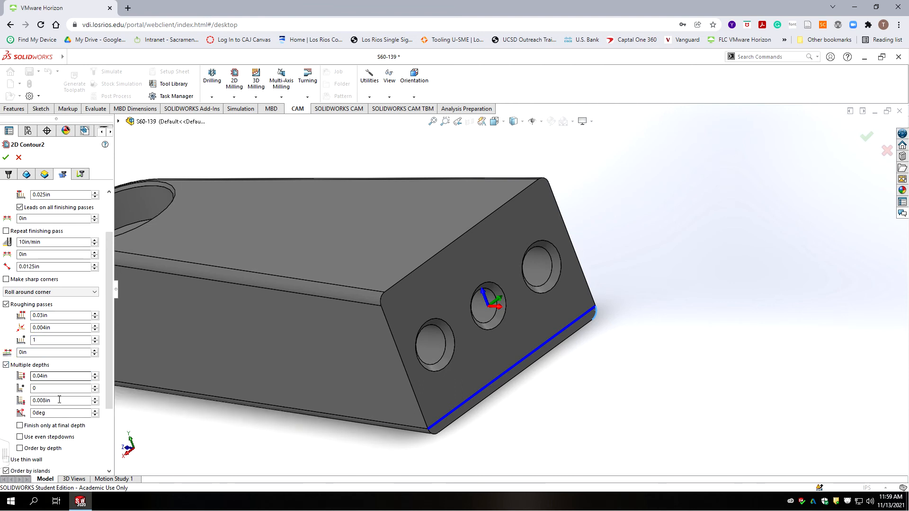
text(.03)
click(54, 401)
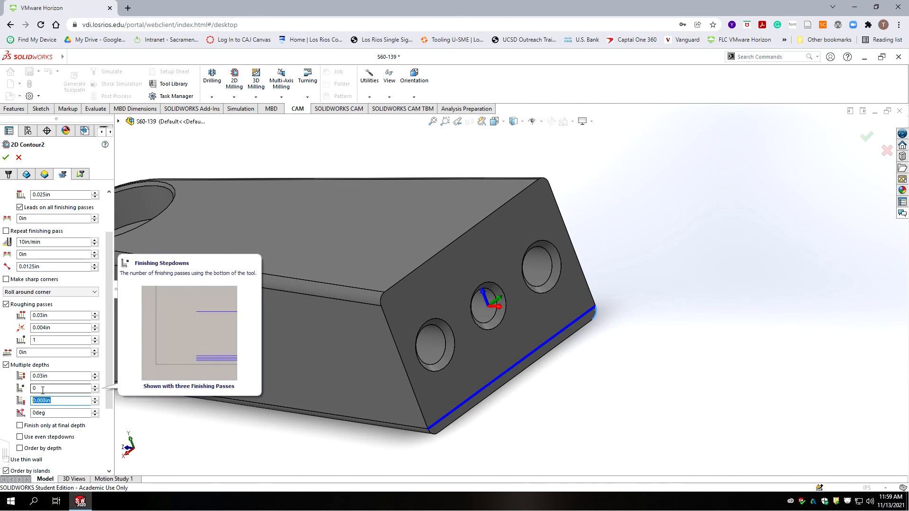
drag(110, 332, 113, 398)
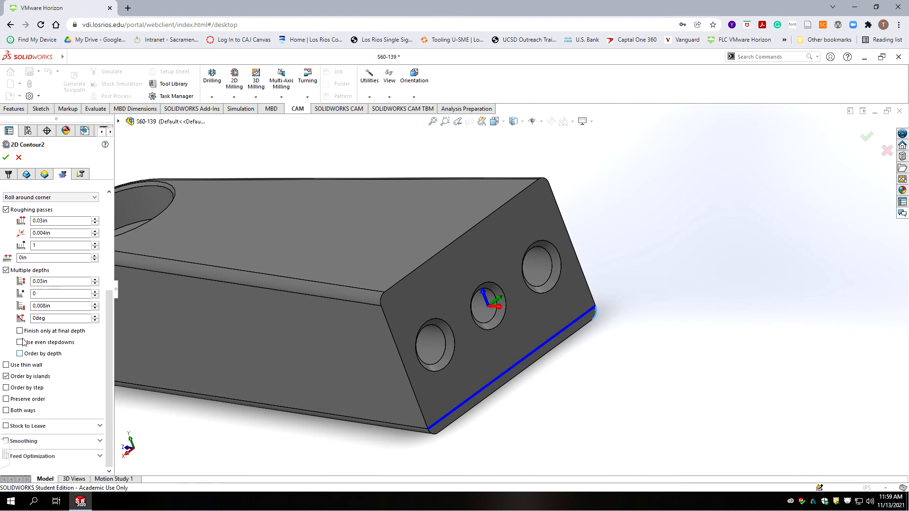
click(20, 330)
click(20, 344)
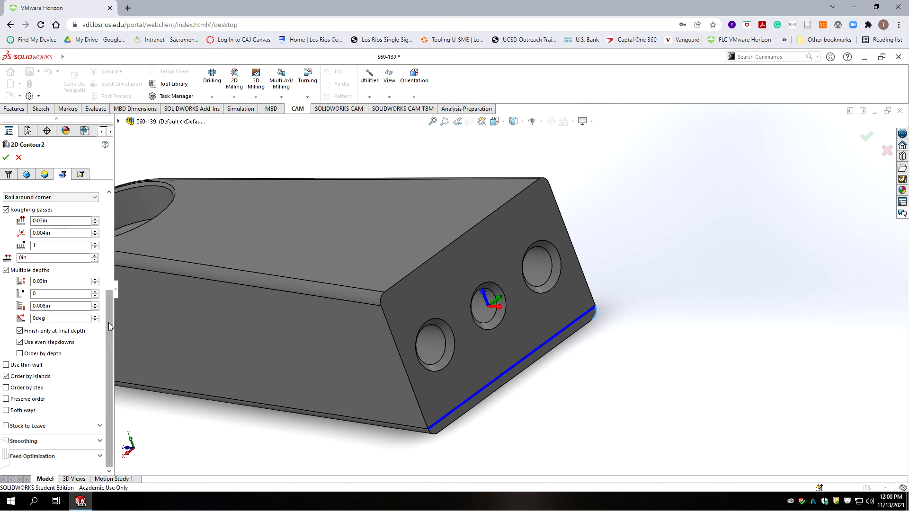
Step: Set the last lead-in value to 0 and accept 2D Contour2 to generate its toolpath
click(82, 175)
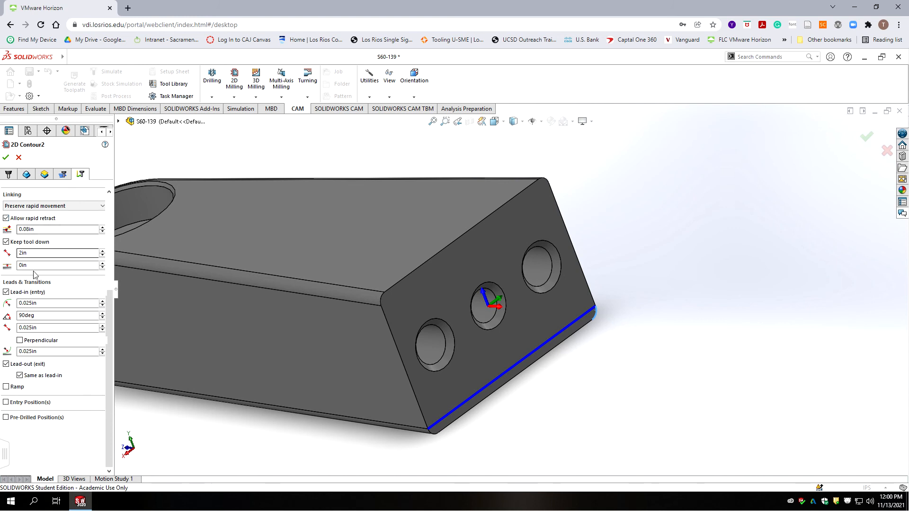
click(42, 352)
text(0)
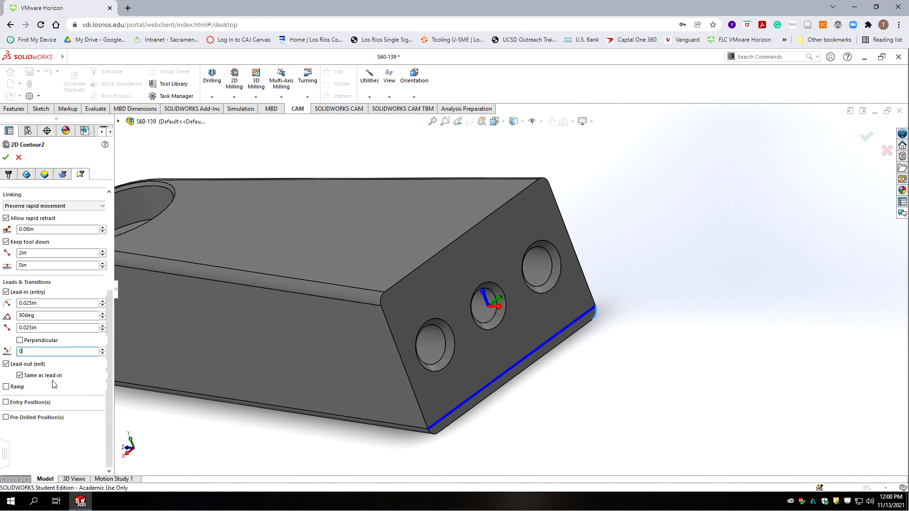
click(6, 157)
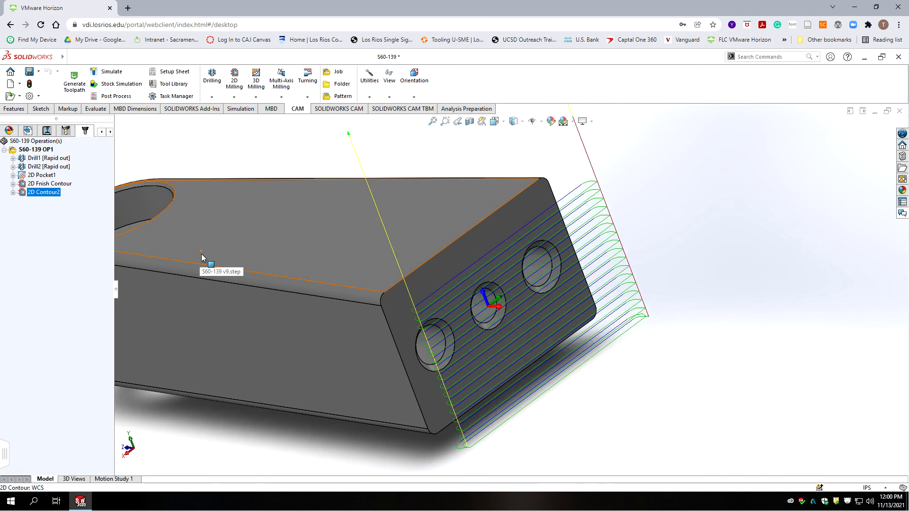
middle_drag(336, 281, 382, 316)
middle_drag(441, 396, 573, 285)
scroll(575, 287, up, 3)
scroll(573, 223, down, 5)
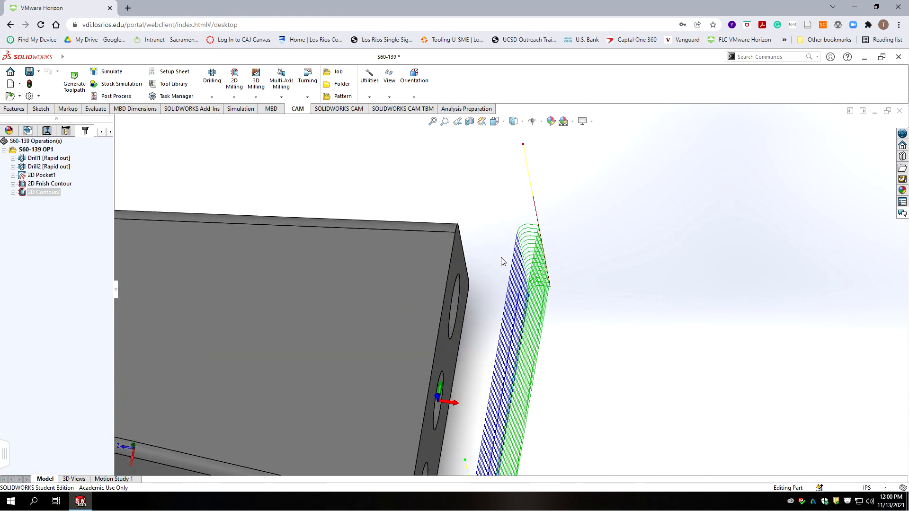
scroll(502, 260, up, 4)
scroll(497, 419, down, 6)
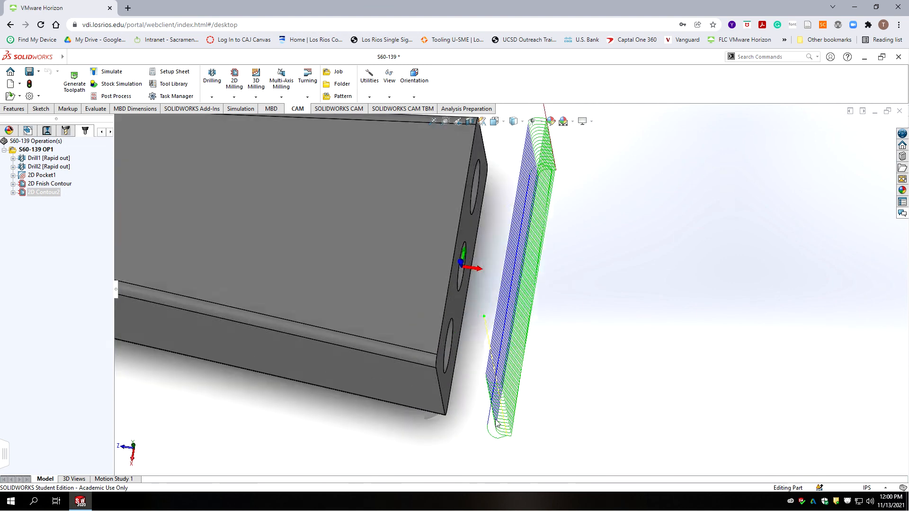
scroll(478, 411, down, 1)
scroll(483, 388, up, 4)
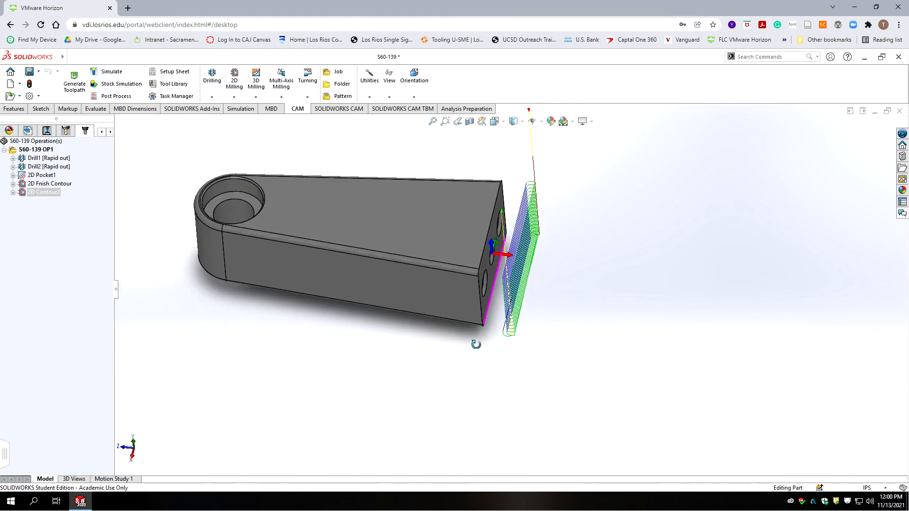
scroll(507, 324, down, 5)
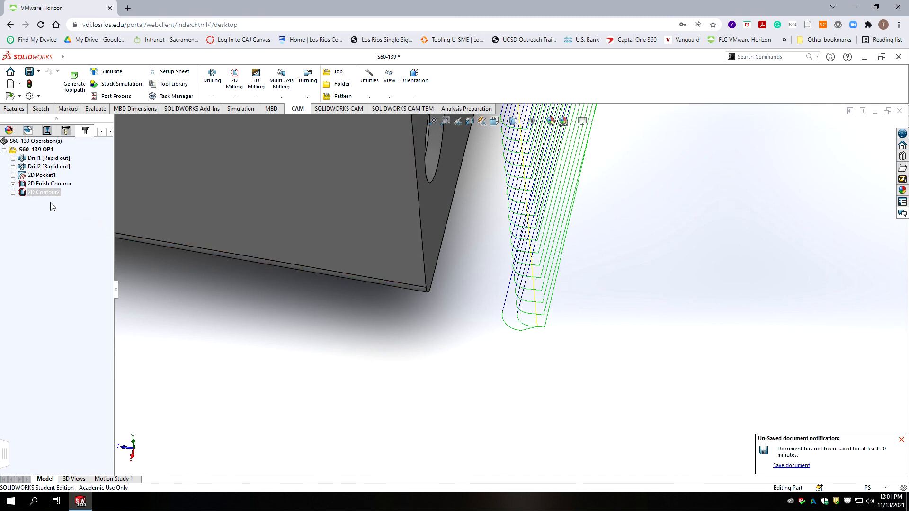
scroll(568, 256, up, 5)
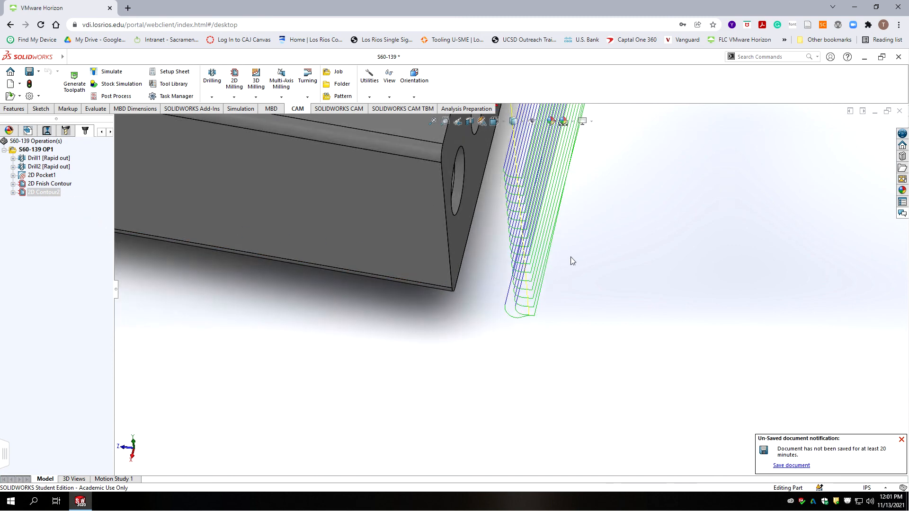
scroll(550, 220, down, 5)
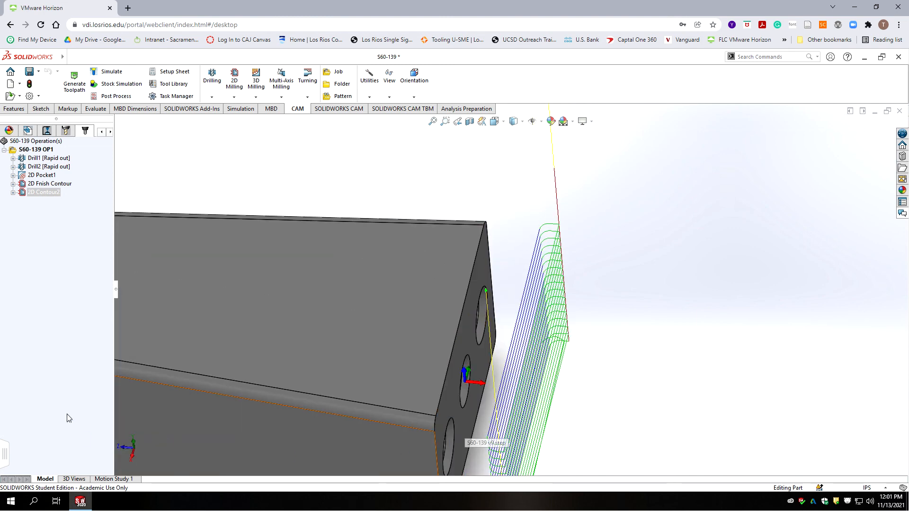
Step: Edit 2D Contour2's lead-in: 0deg sweep angle, first lead-in 0in, linear length 0.1in, then re-accept
right_click(38, 193)
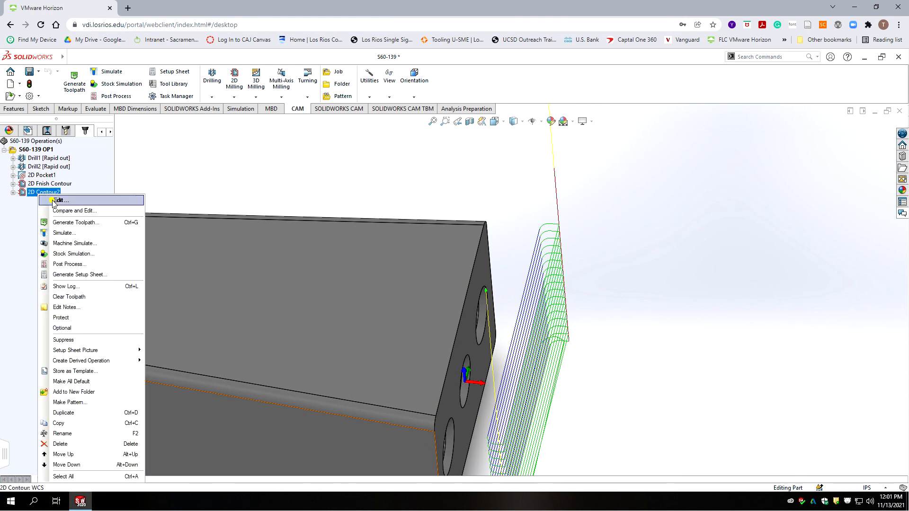
click(59, 200)
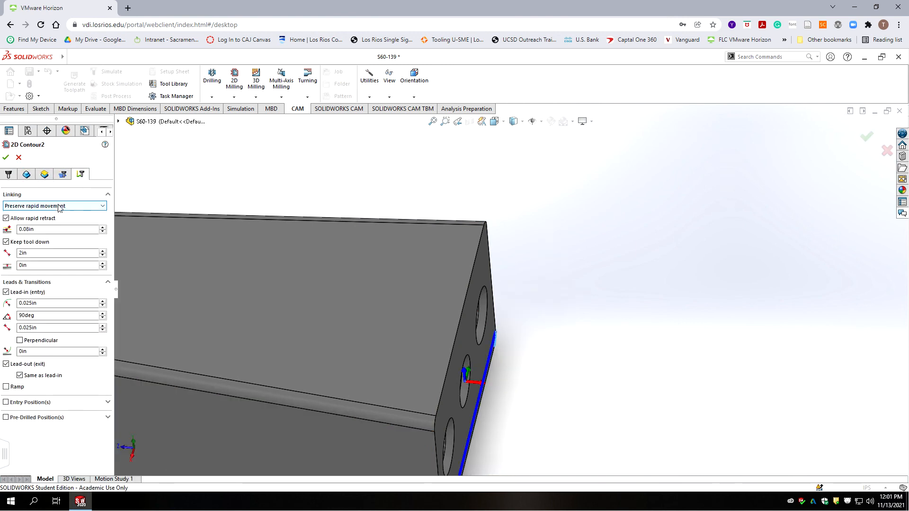
double_click(40, 314)
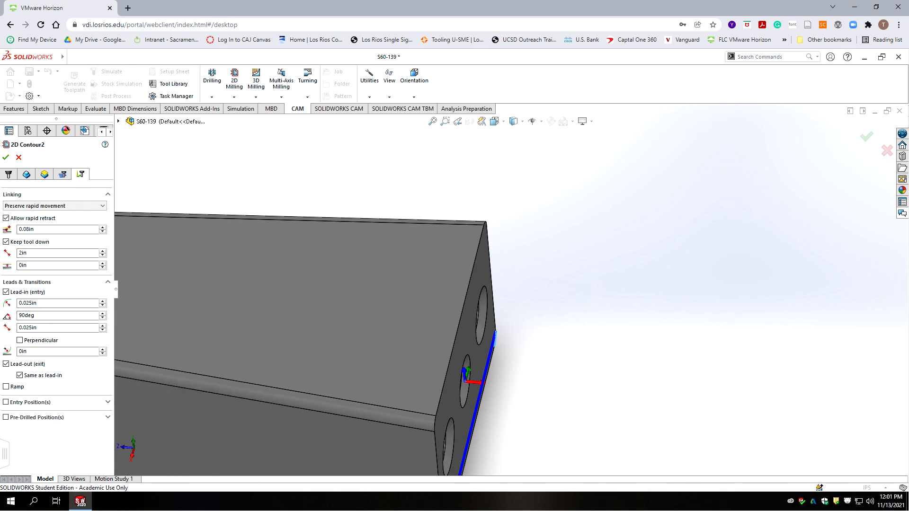
text(0)
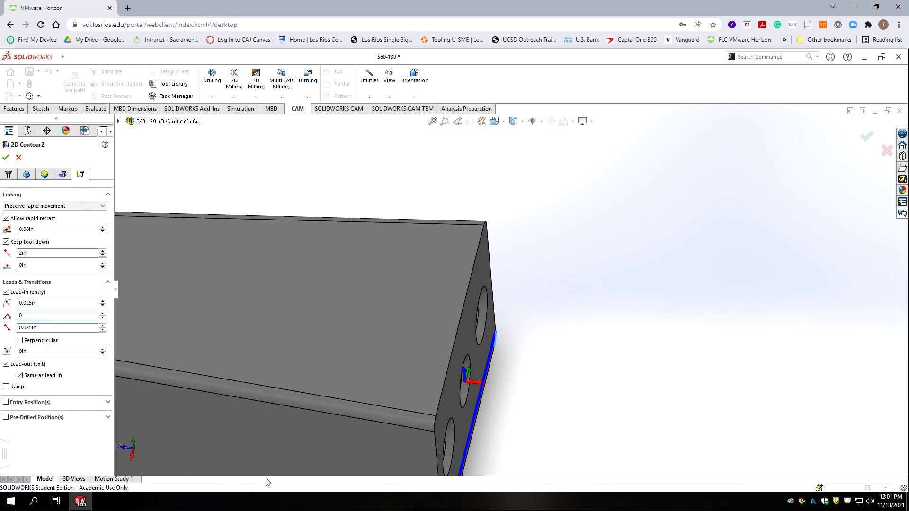
click(54, 303)
double_click(54, 303)
text(0)
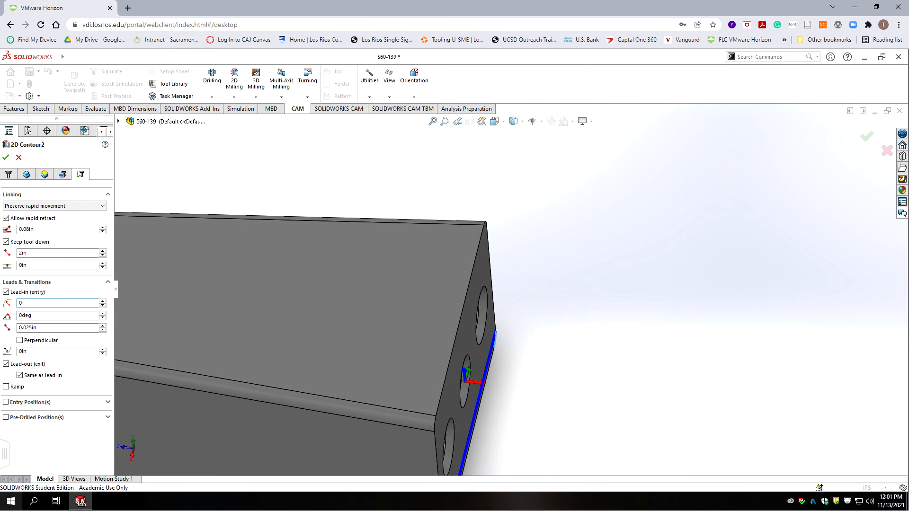
double_click(41, 327)
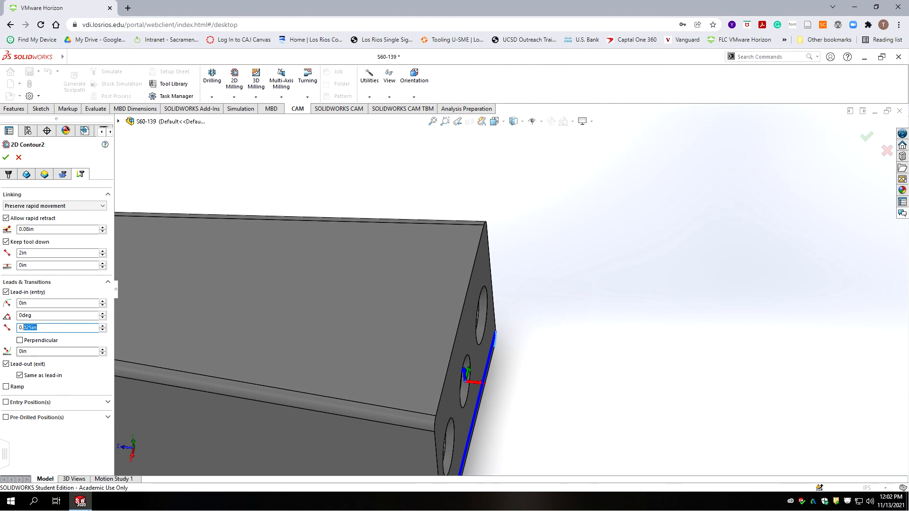
text(1)
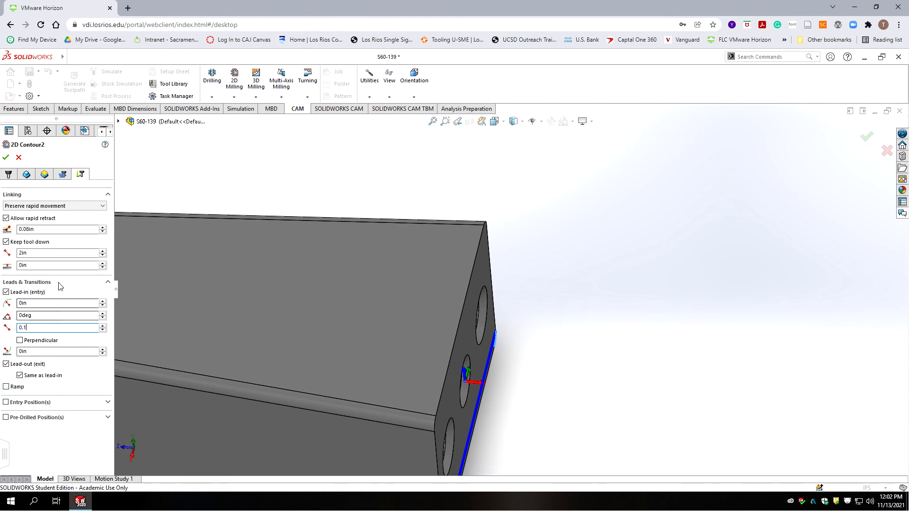
click(7, 158)
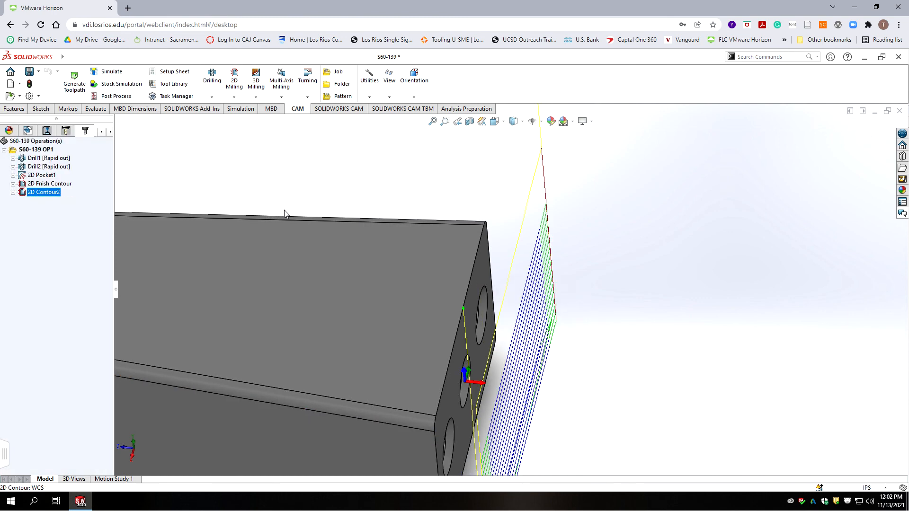
Step: Zoom and orbit around the end face to inspect the regenerated 2D Contour2 toolpath
scroll(581, 300, up, 3)
middle_drag(533, 356, 528, 261)
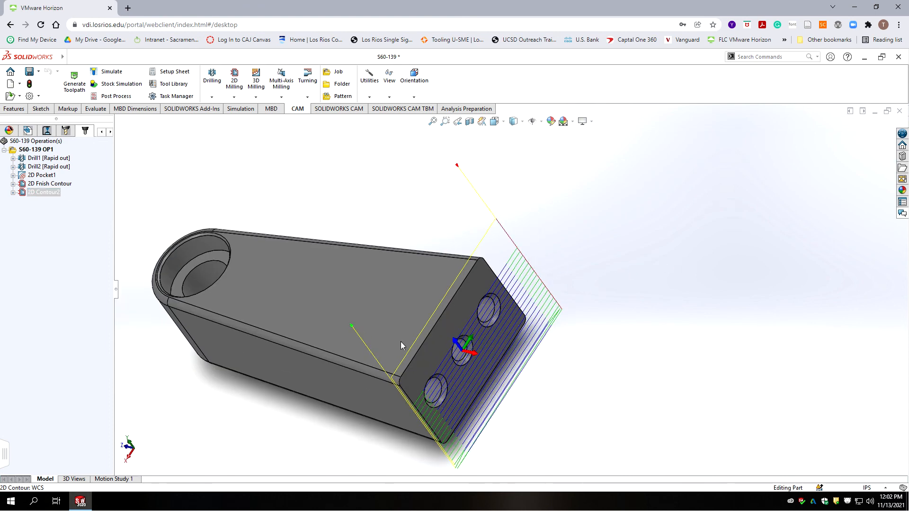
middle_drag(527, 428, 506, 425)
scroll(491, 390, down, 5)
middle_drag(491, 393, 547, 295)
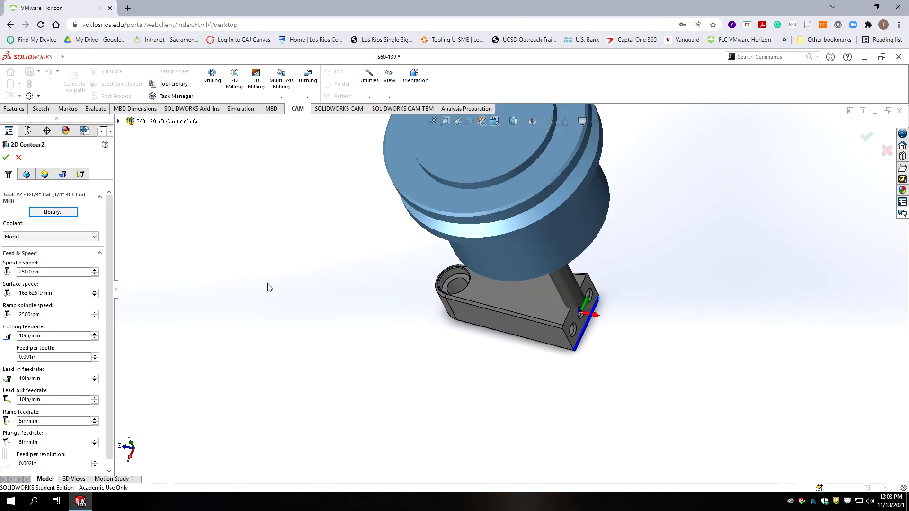